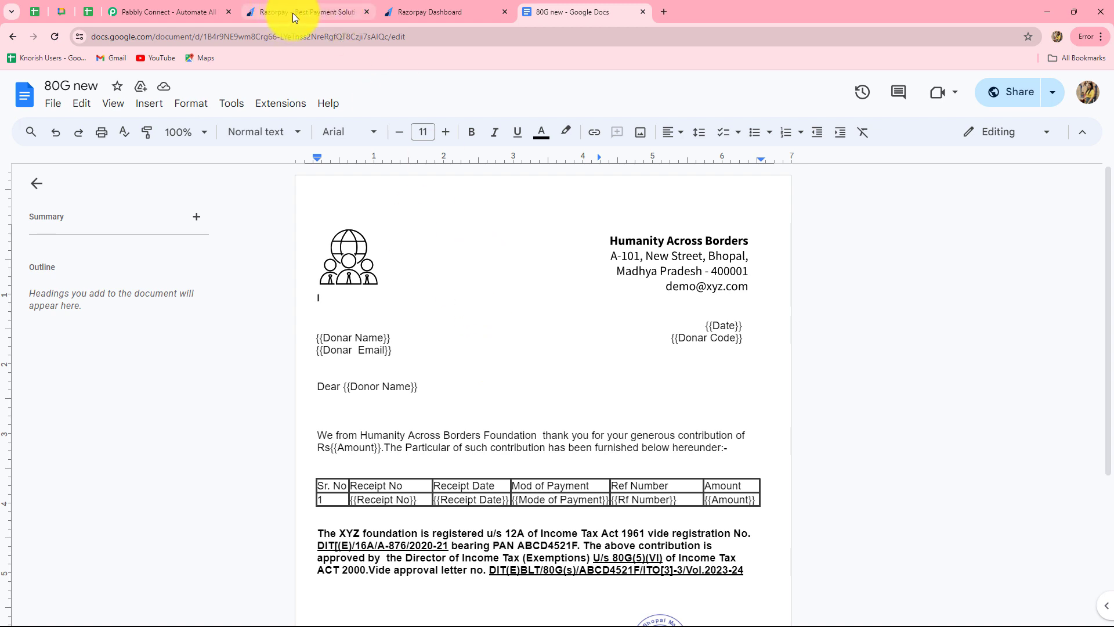
Step: Switch from the 80G certificate template in Google Docs to the Razorpay dashboard
{"action": "left_click", "coordinate": [420, 13]}
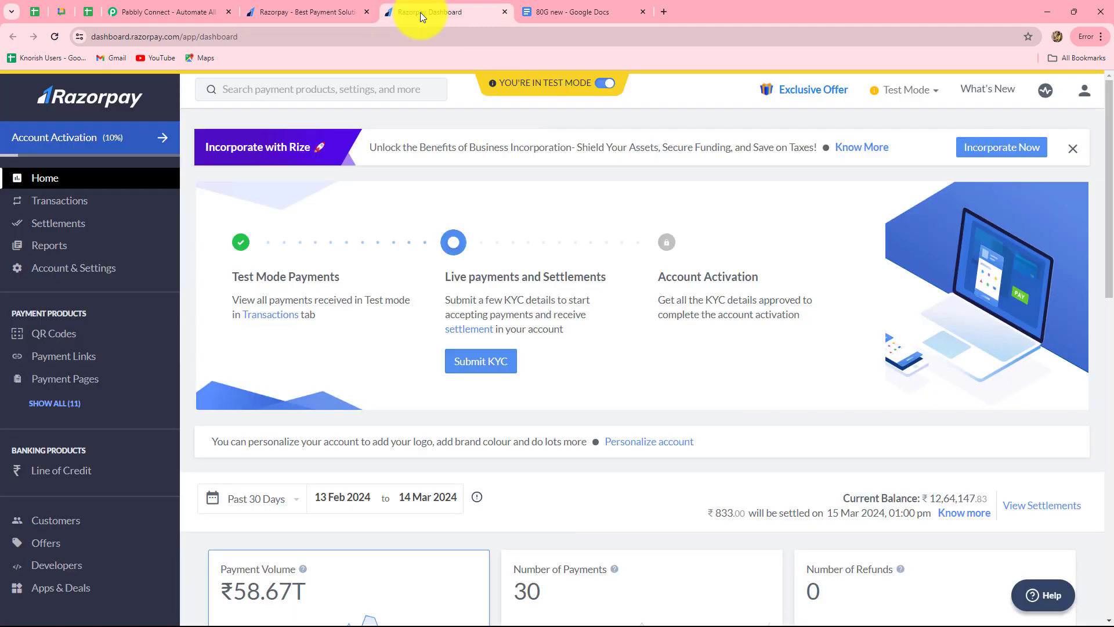
Step: Switch from the Razorpay dashboard to the Pabbly Connect website
{"action": "left_click", "coordinate": [174, 11]}
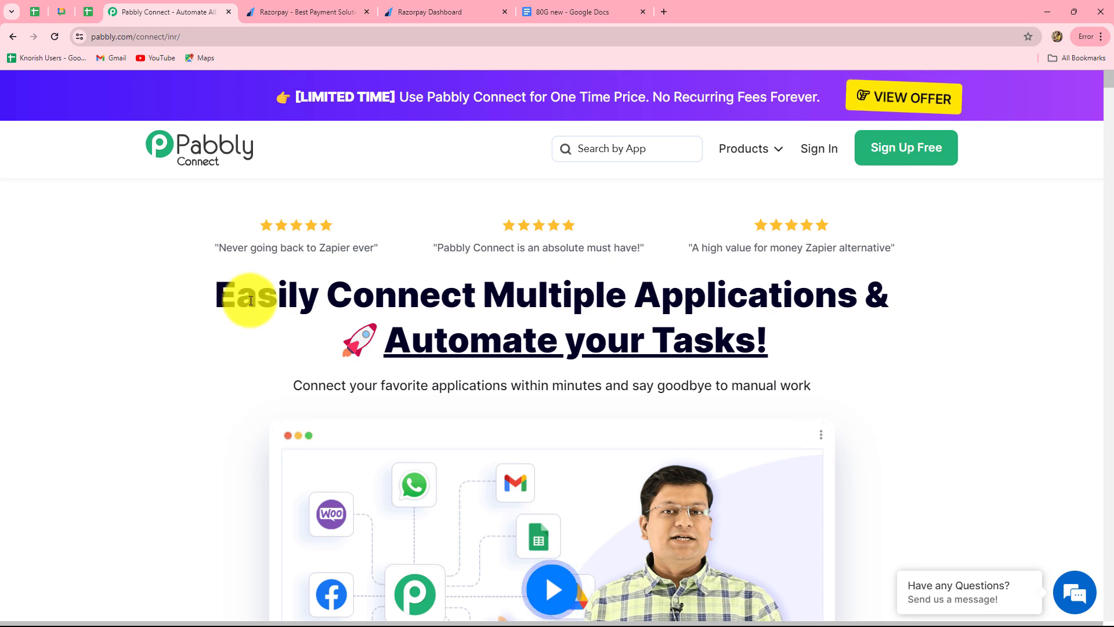
Step: Sign in and open the Pabbly Connect card's Access Now link to reach the dashboard
{"action": "left_click_drag", "start_coordinate": [250, 301], "coordinate": [827, 357]}
{"action": "left_click", "coordinate": [827, 353]}
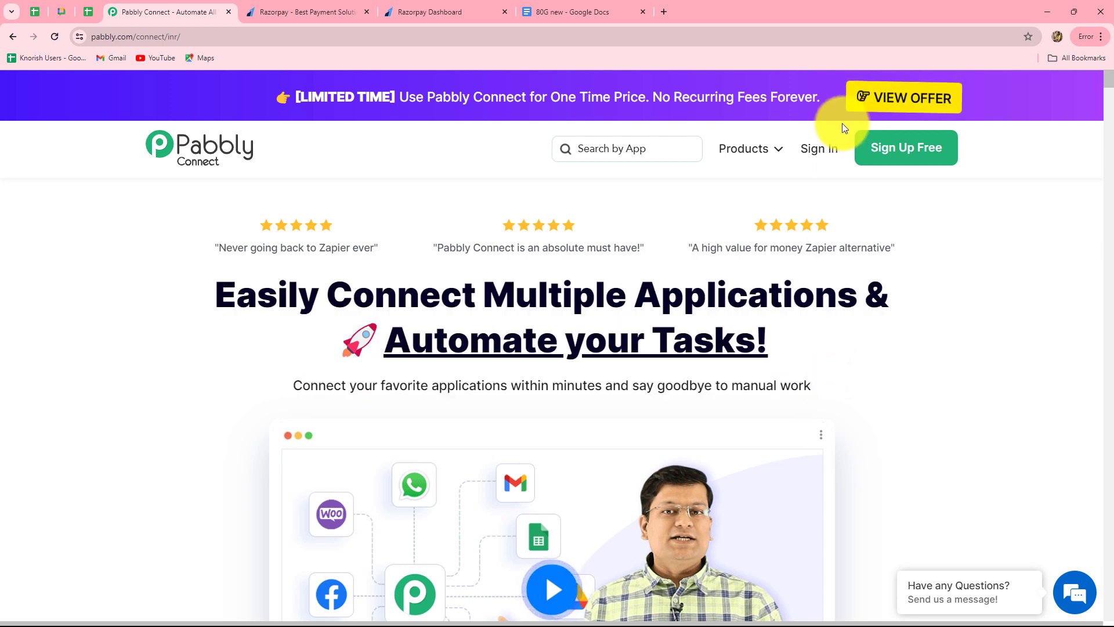
{"action": "left_click", "coordinate": [826, 152]}
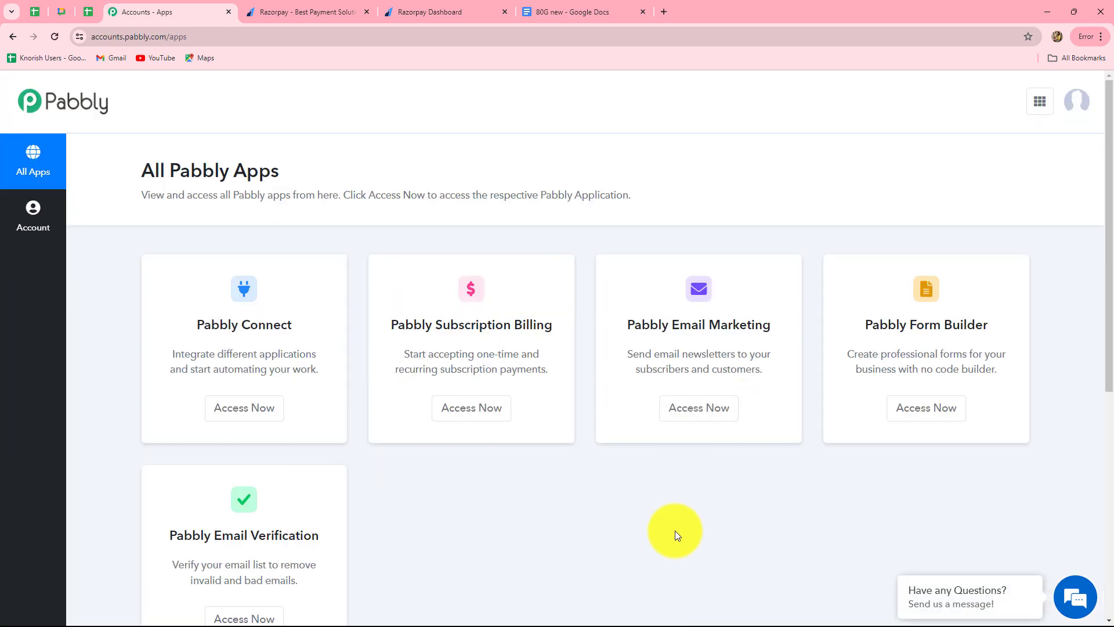
{"action": "scroll", "coordinate": [675, 530], "scroll_direction": "down", "scroll_amount": 2}
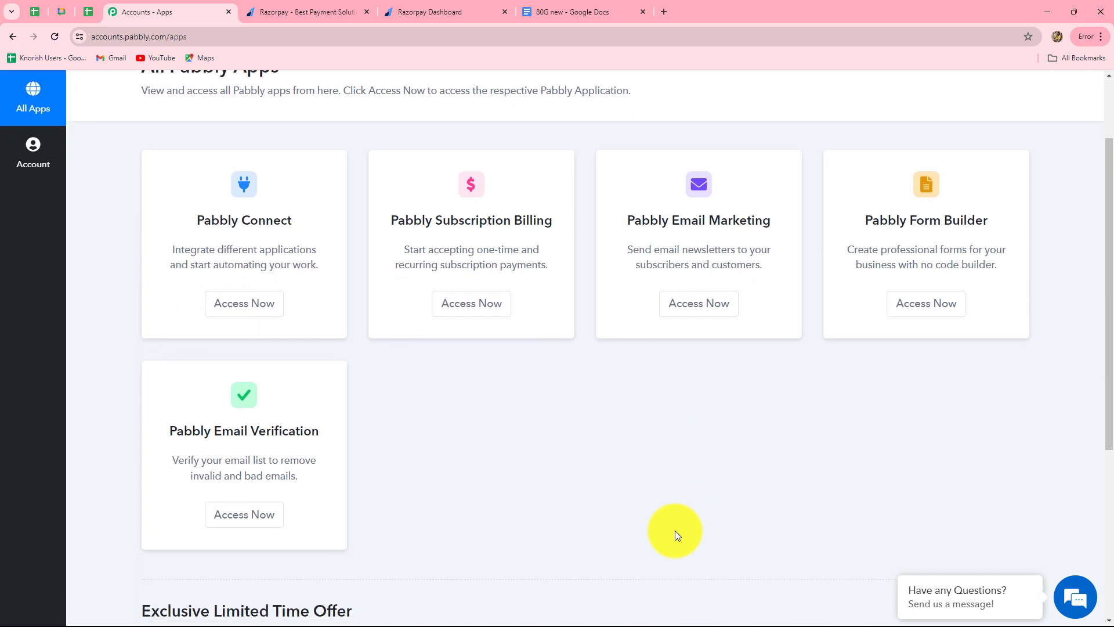
{"action": "left_click_drag", "start_coordinate": [200, 210], "coordinate": [300, 211]}
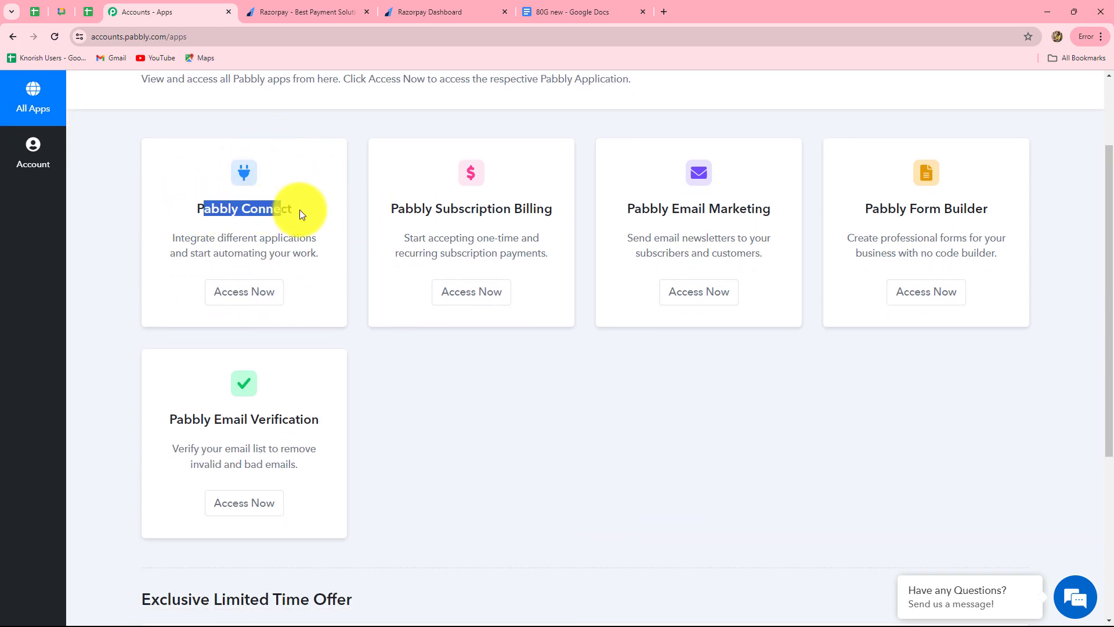
{"action": "left_click", "coordinate": [236, 291]}
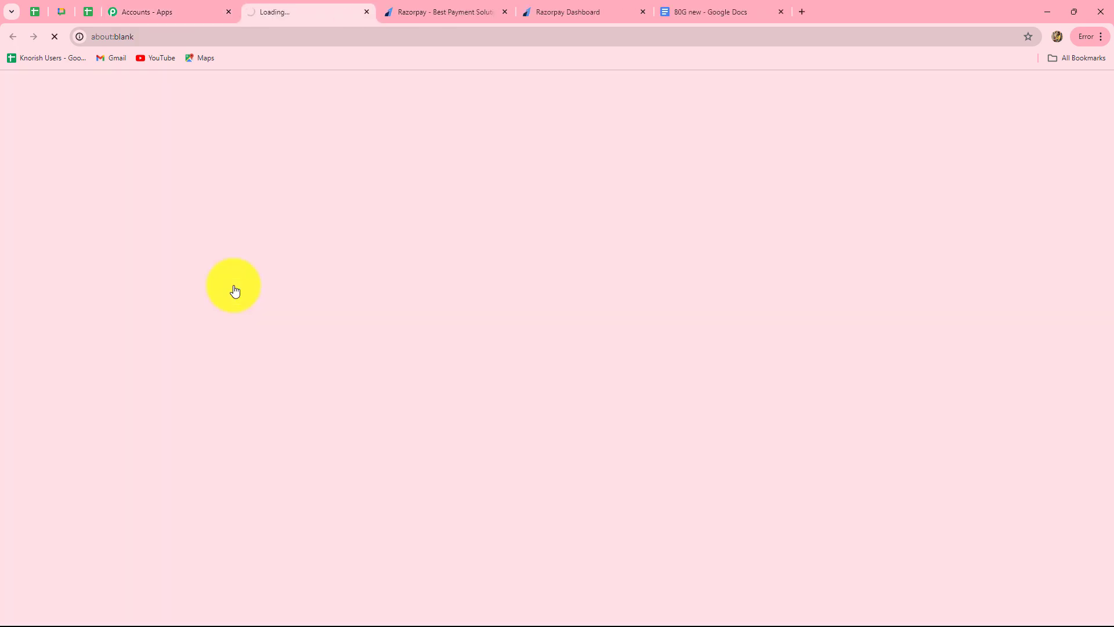
{"action": "scroll", "coordinate": [741, 421], "scroll_direction": "down", "scroll_amount": 3}
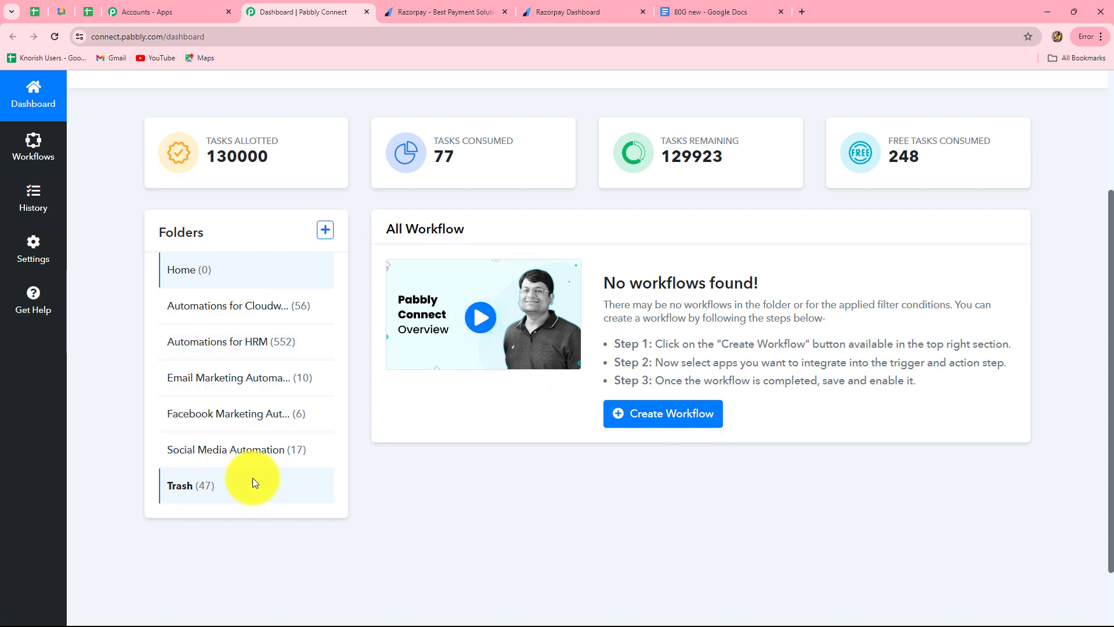
{"action": "scroll", "coordinate": [632, 441], "scroll_direction": "up", "scroll_amount": 3}
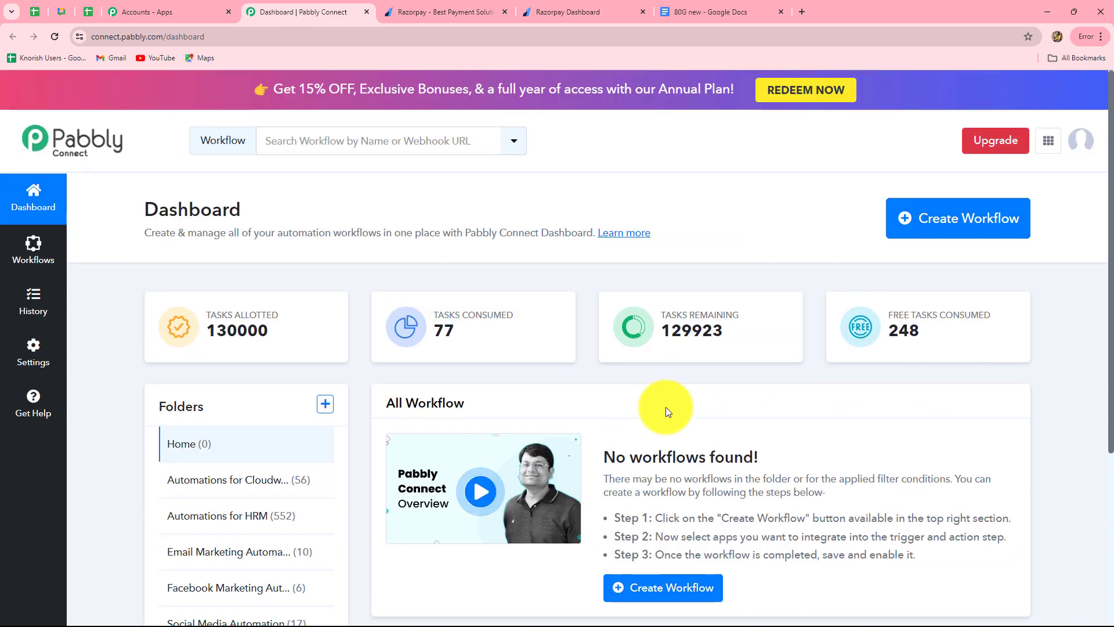
Step: Create the workflow 'Send Thank You Email for Donations received via Razorpay' under Email Marketing Automation
{"action": "left_click", "coordinate": [968, 228]}
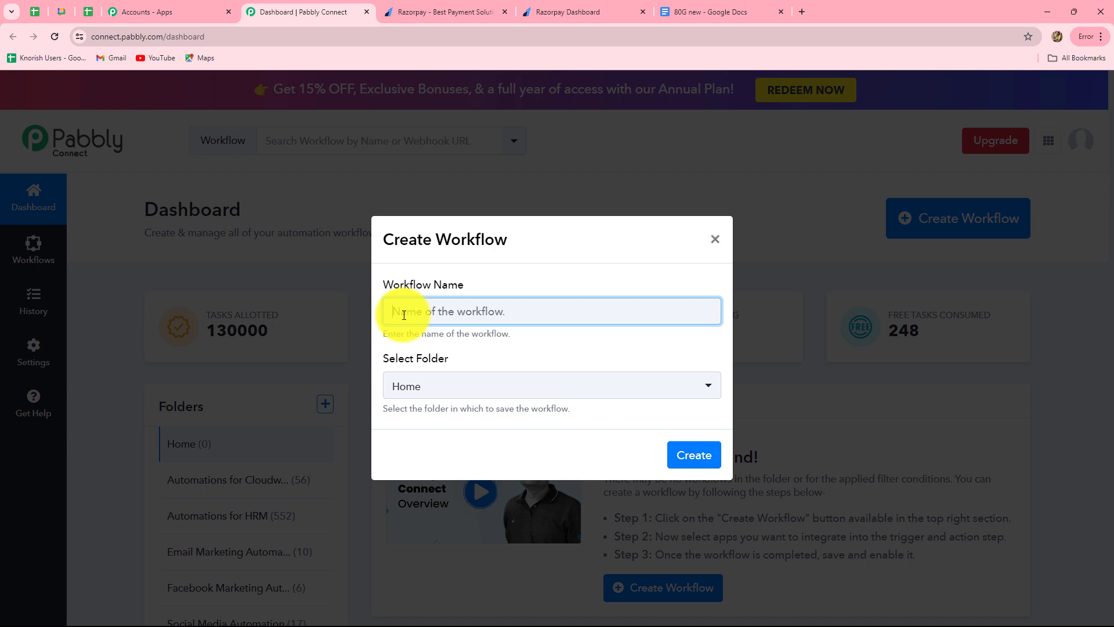
{"action": "type", "text": "Send Thank You Email for Donations received via Razorpay"}
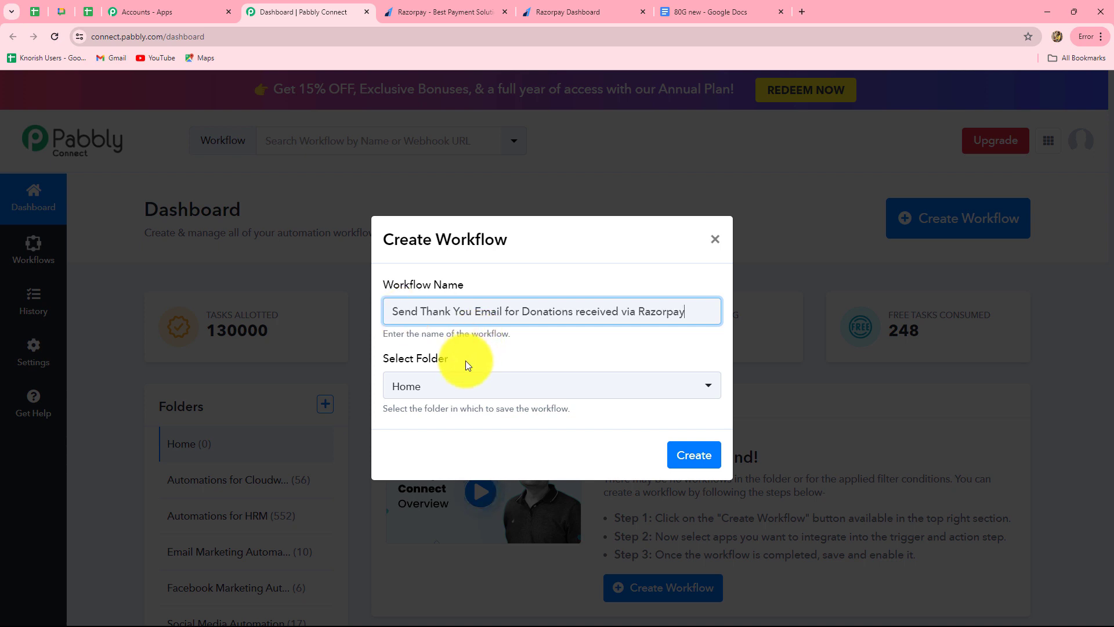
{"action": "left_click", "coordinate": [499, 391]}
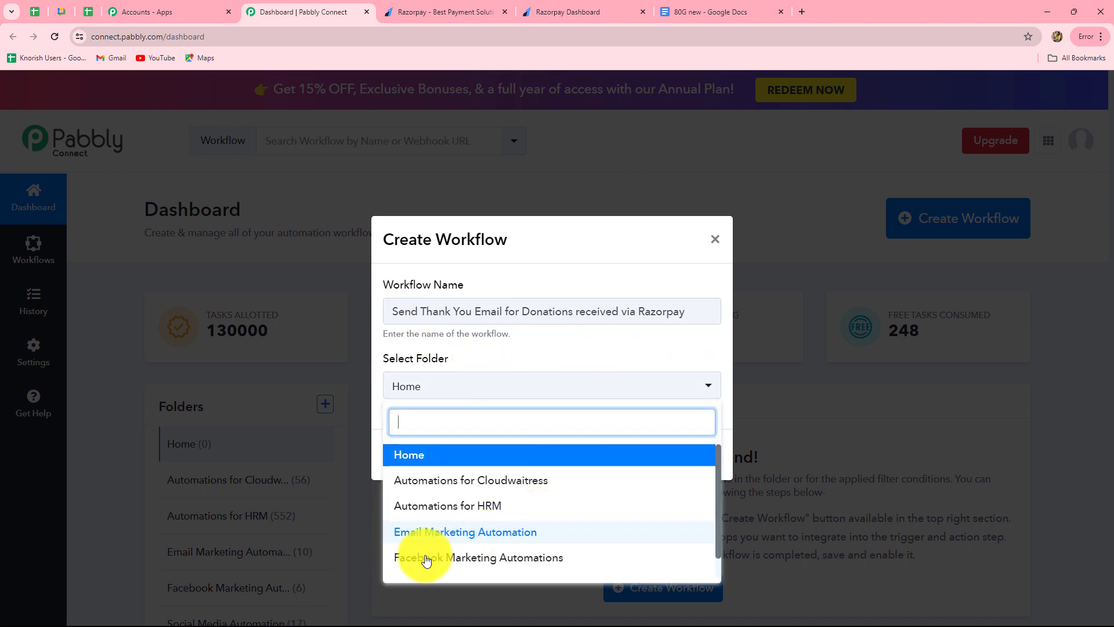
{"action": "left_click", "coordinate": [477, 533]}
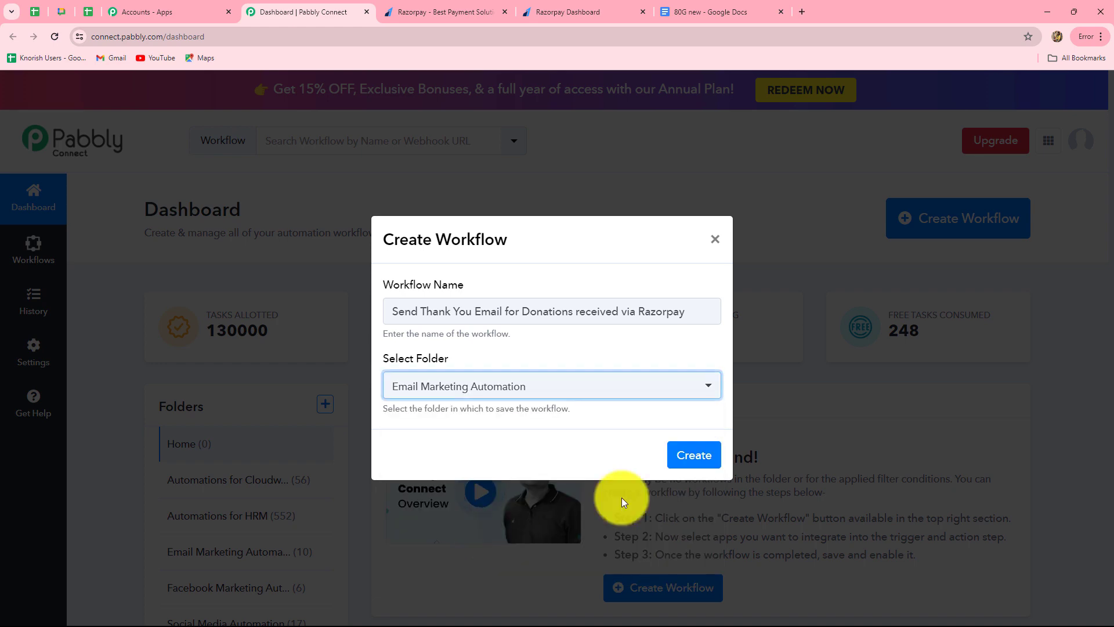
{"action": "left_click", "coordinate": [692, 455]}
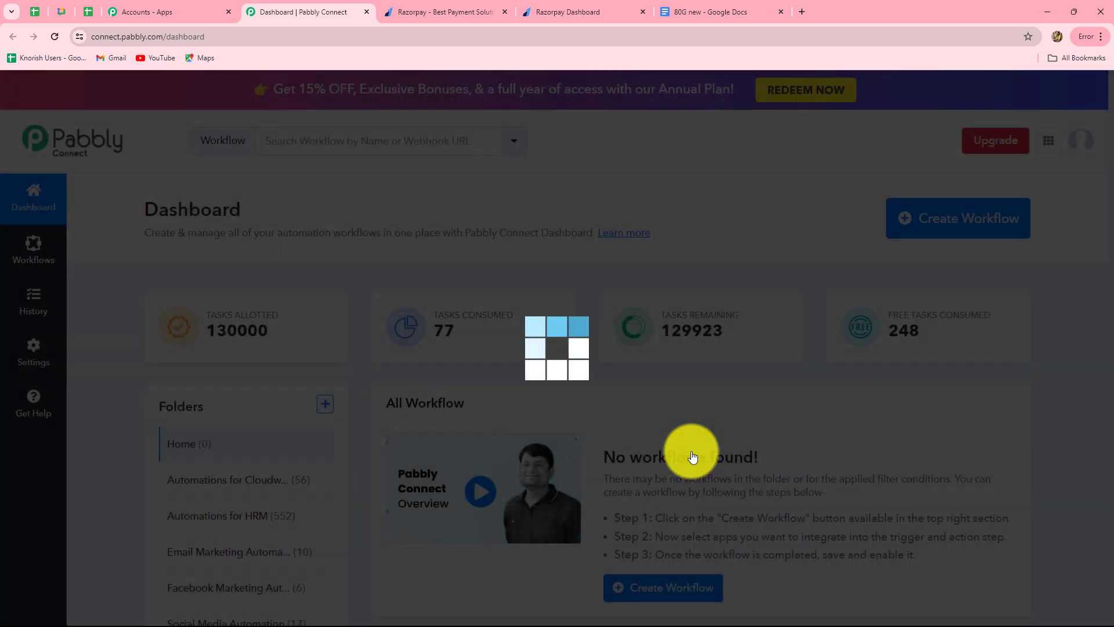
{"action": "scroll", "coordinate": [997, 364], "scroll_direction": "down", "scroll_amount": 3}
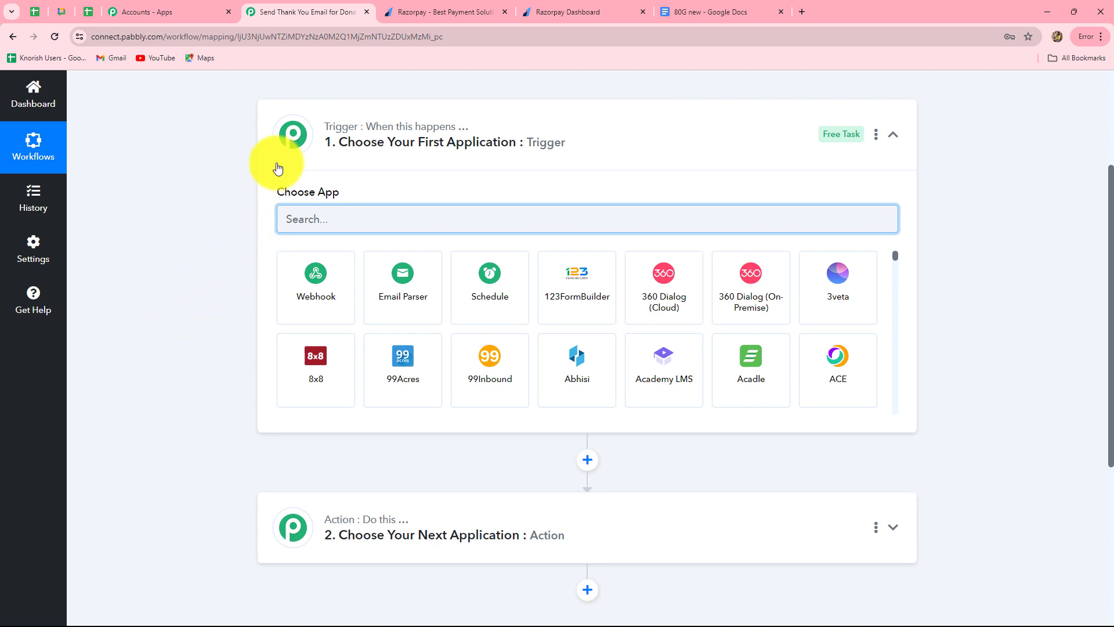
Step: Search 'Raz', pick Razorpay as the trigger app and choose the Payment Captured event
{"action": "scroll", "coordinate": [521, 518], "scroll_direction": "down", "scroll_amount": 3}
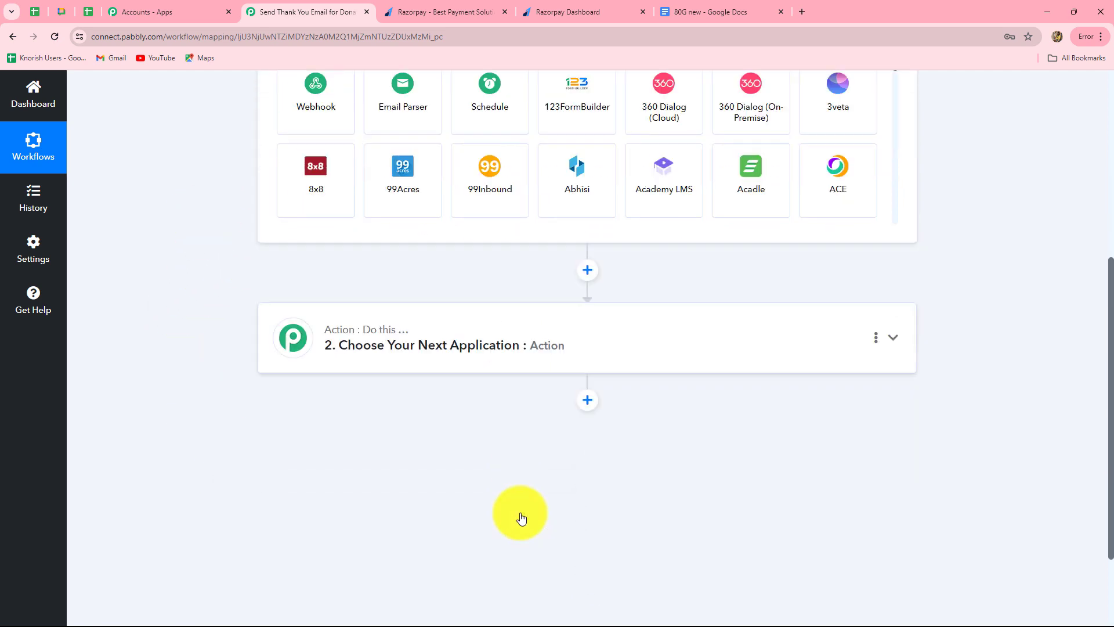
{"action": "scroll", "coordinate": [521, 518], "scroll_direction": "up", "scroll_amount": 3}
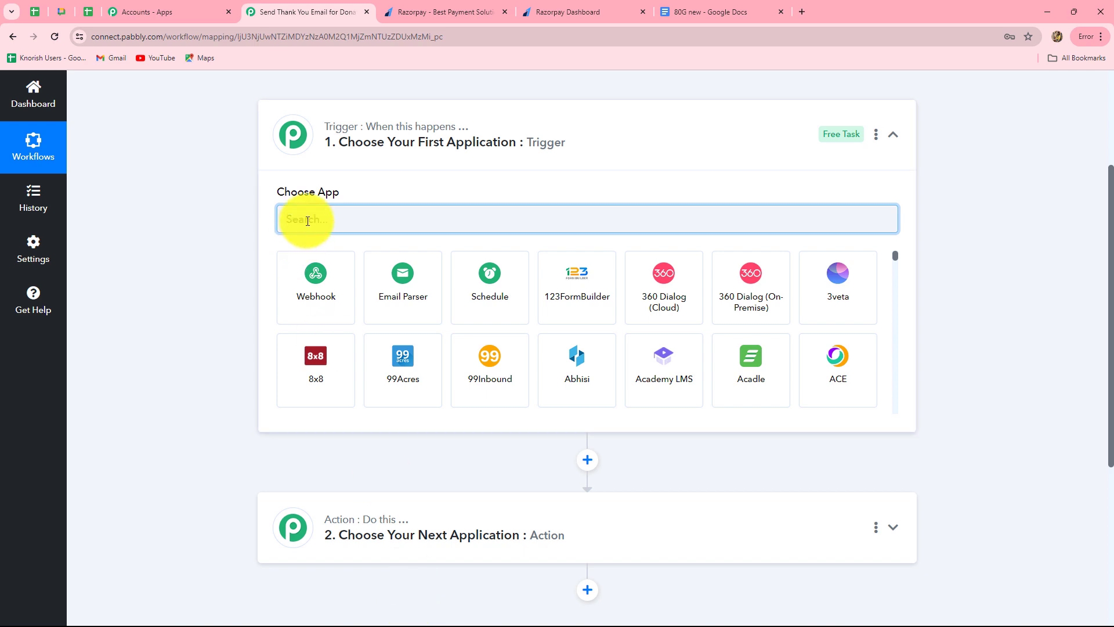
{"action": "type", "text": "Raz"}
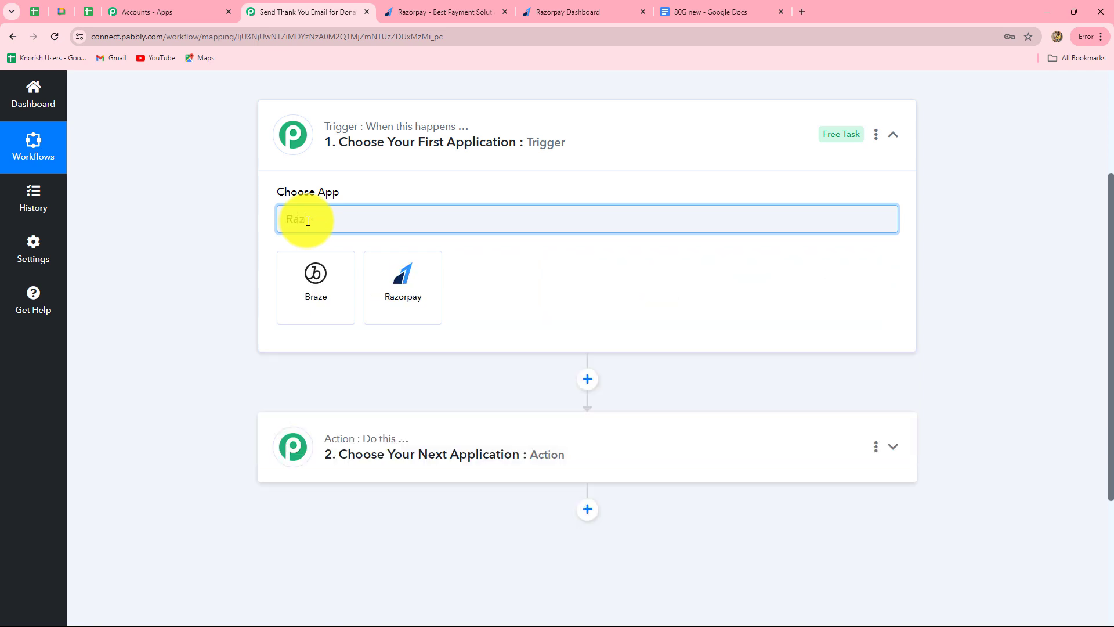
{"action": "left_click", "coordinate": [409, 276]}
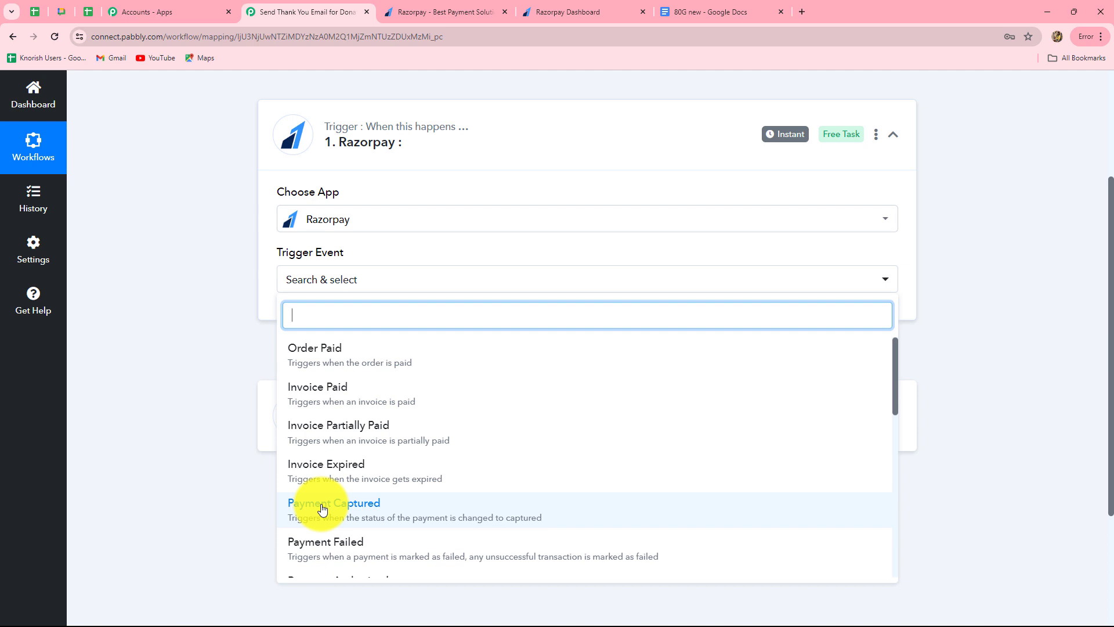
{"action": "left_click", "coordinate": [351, 510]}
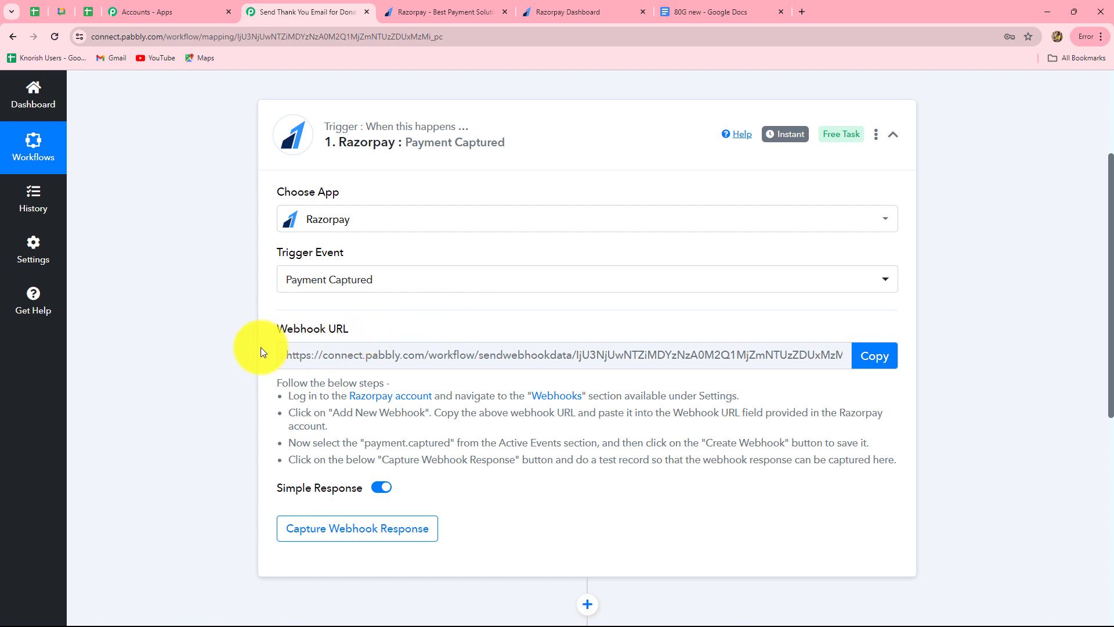
Step: Copy the Razorpay trigger's webhook URL and switch to the Razorpay dashboard
{"action": "left_click_drag", "start_coordinate": [299, 398], "coordinate": [629, 487]}
{"action": "left_click", "coordinate": [629, 487]}
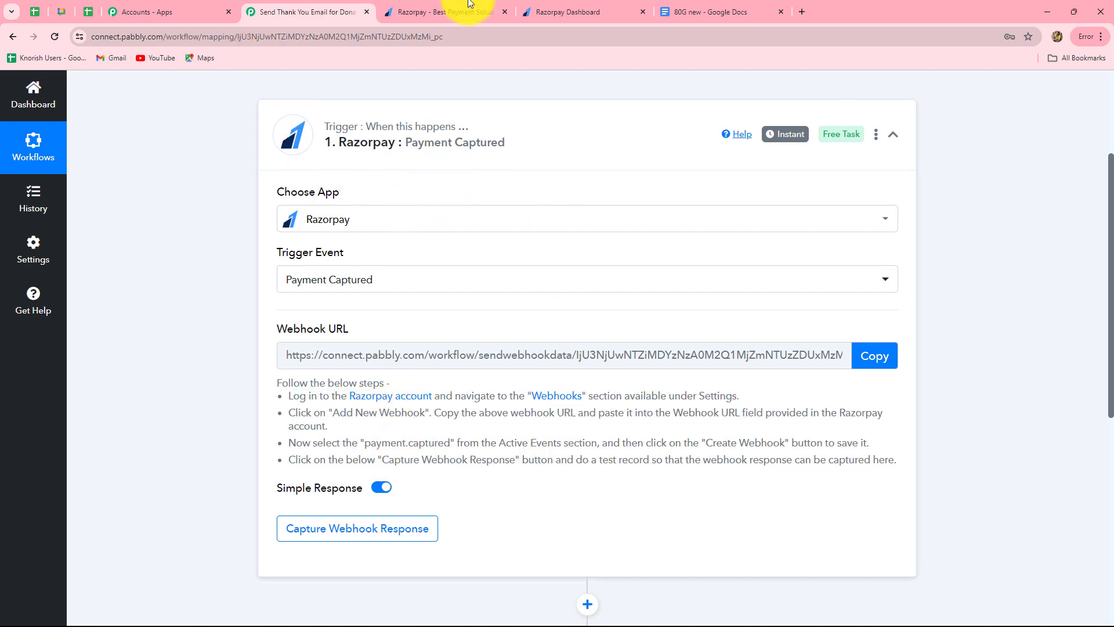
{"action": "left_click", "coordinate": [873, 357]}
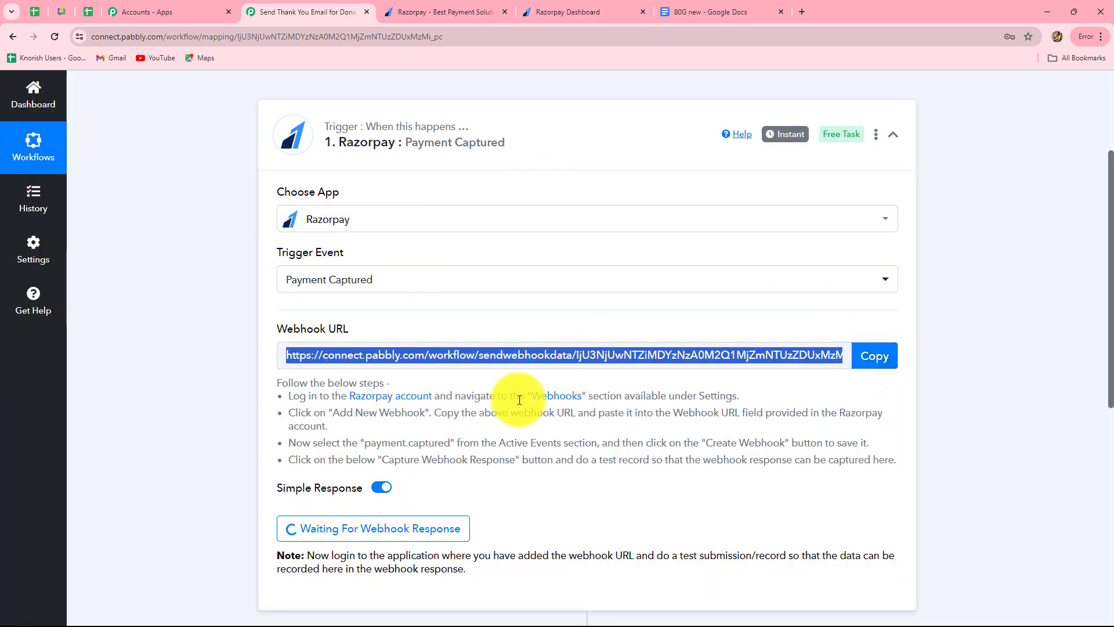
{"action": "left_click", "coordinate": [553, 11]}
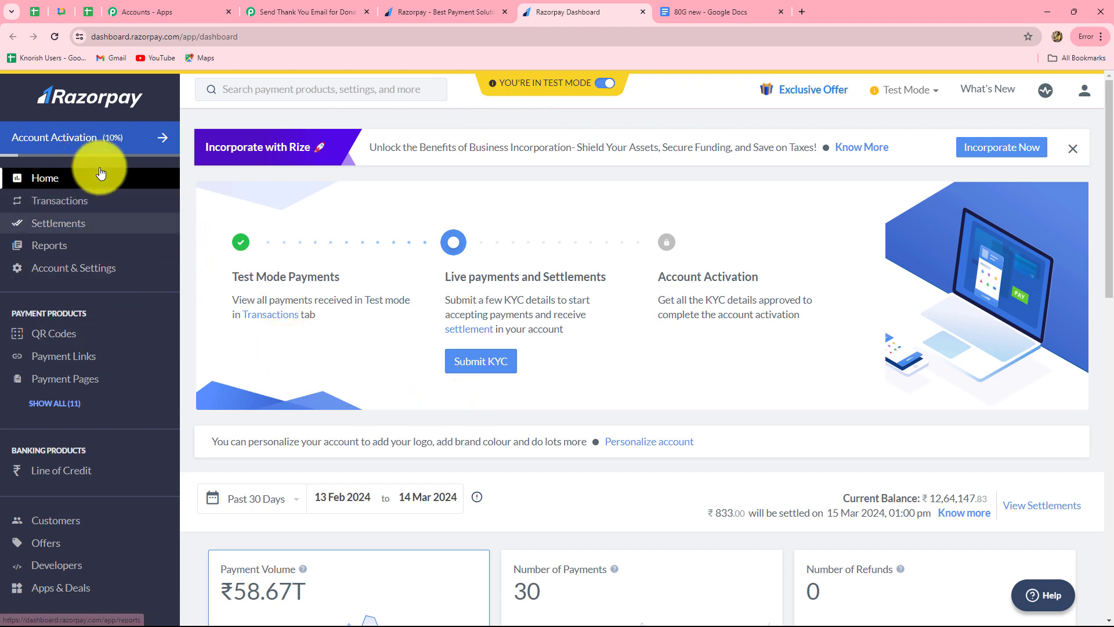
Step: In Razorpay's webhook settings, add a new webhook with the copied Pabbly URL
{"action": "left_click", "coordinate": [72, 271]}
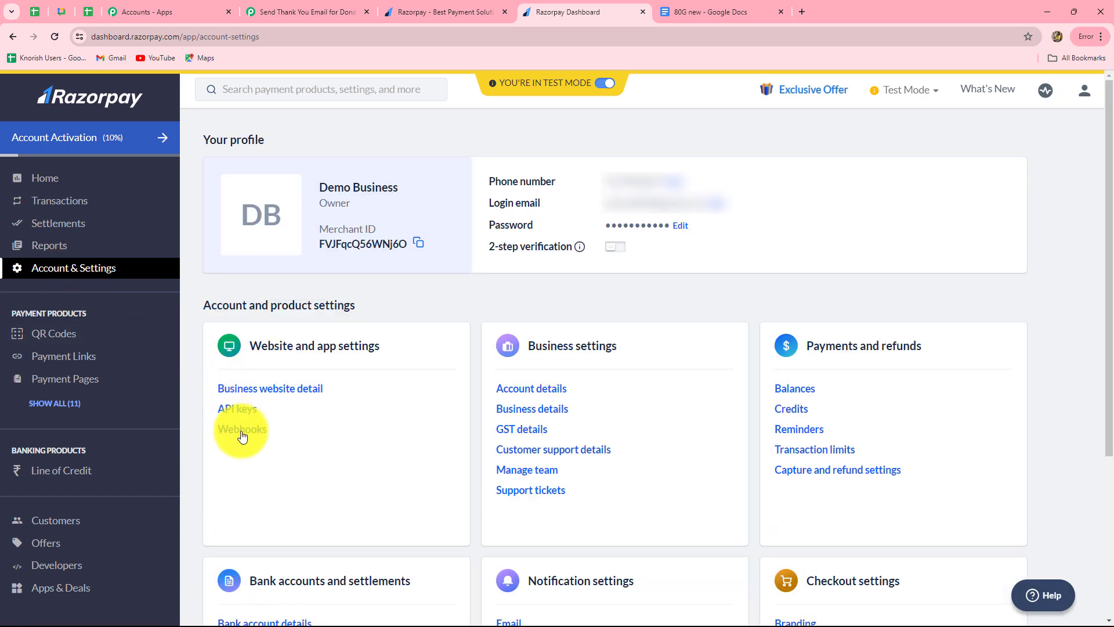
{"action": "left_click", "coordinate": [241, 431]}
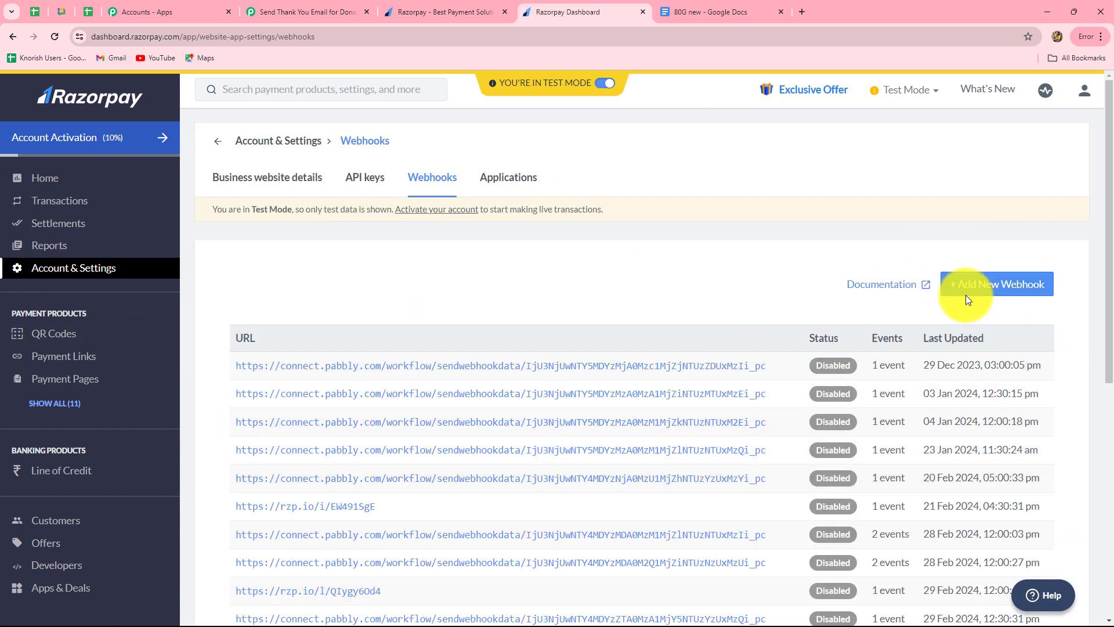
{"action": "left_click", "coordinate": [994, 291]}
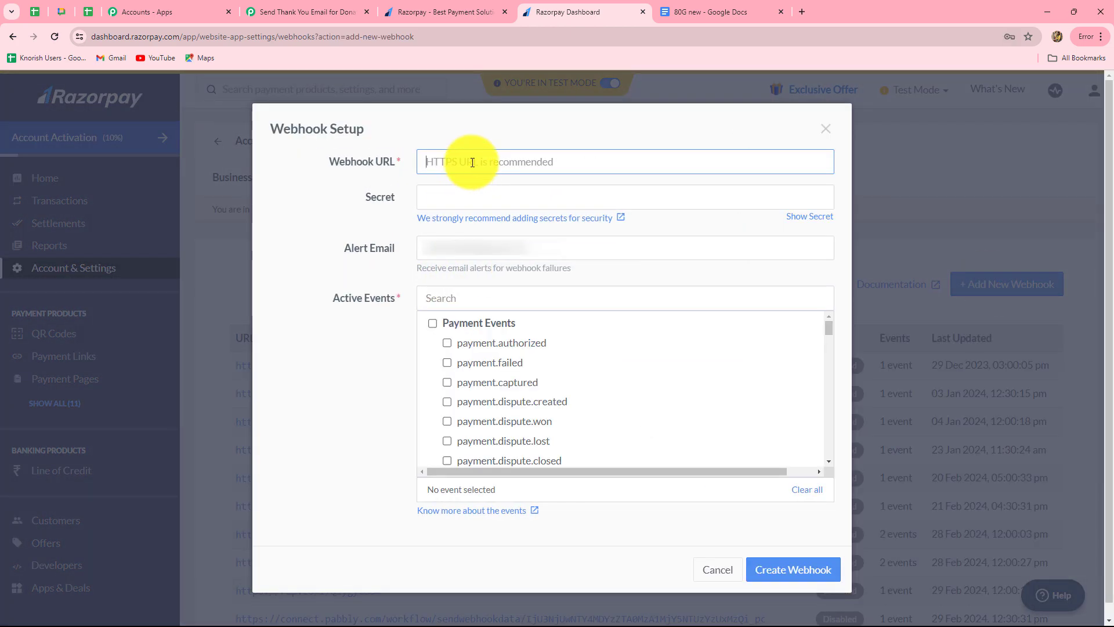
{"action": "key", "text": "ctrl+v"}
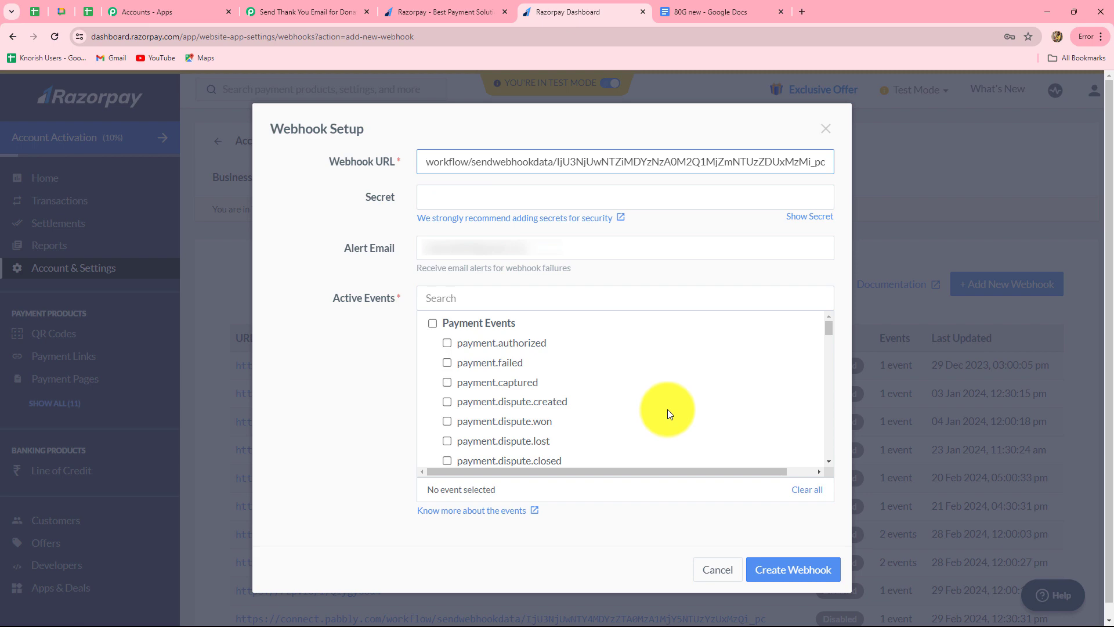
Step: Subscribe the webhook to payment.captured, save it, and return to the Pabbly workflow
{"action": "left_click", "coordinate": [273, 12]}
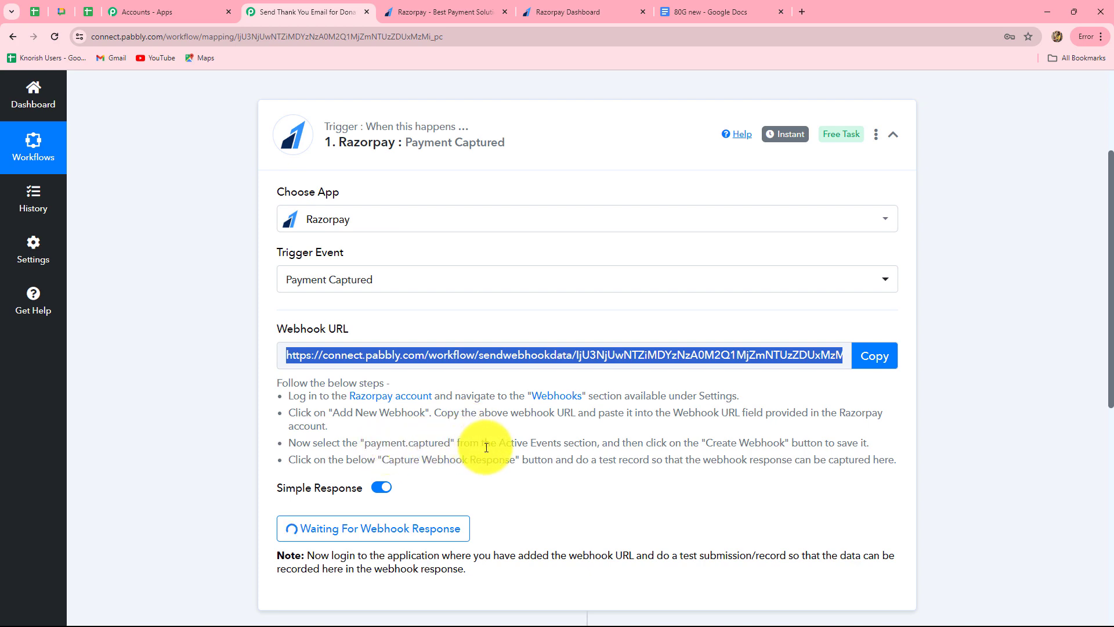
{"action": "left_click", "coordinate": [568, 9]}
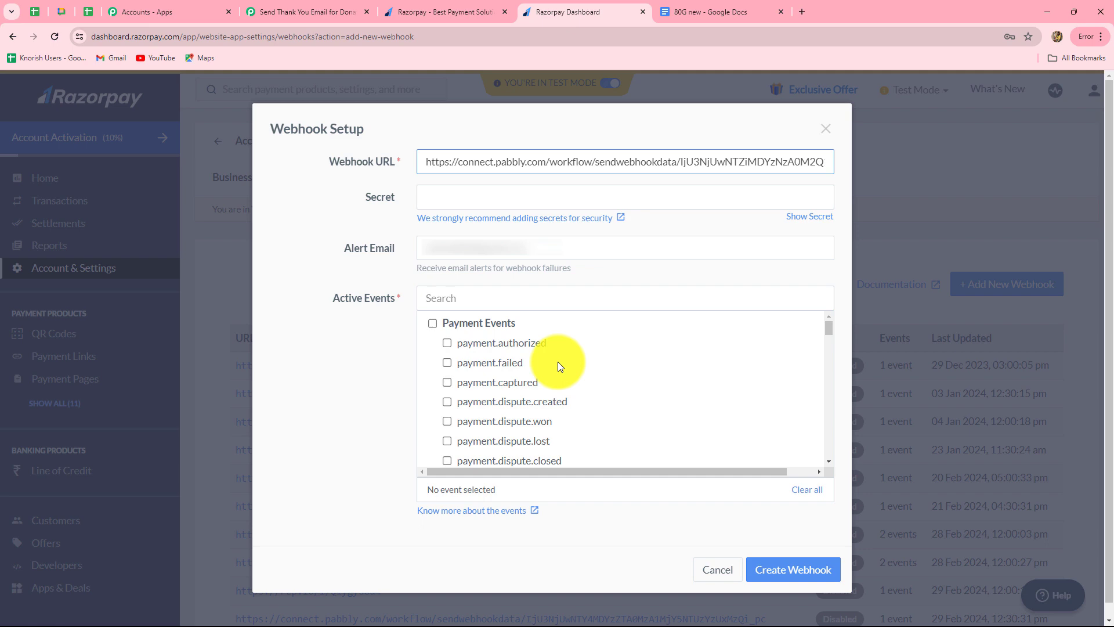
{"action": "left_click", "coordinate": [448, 382]}
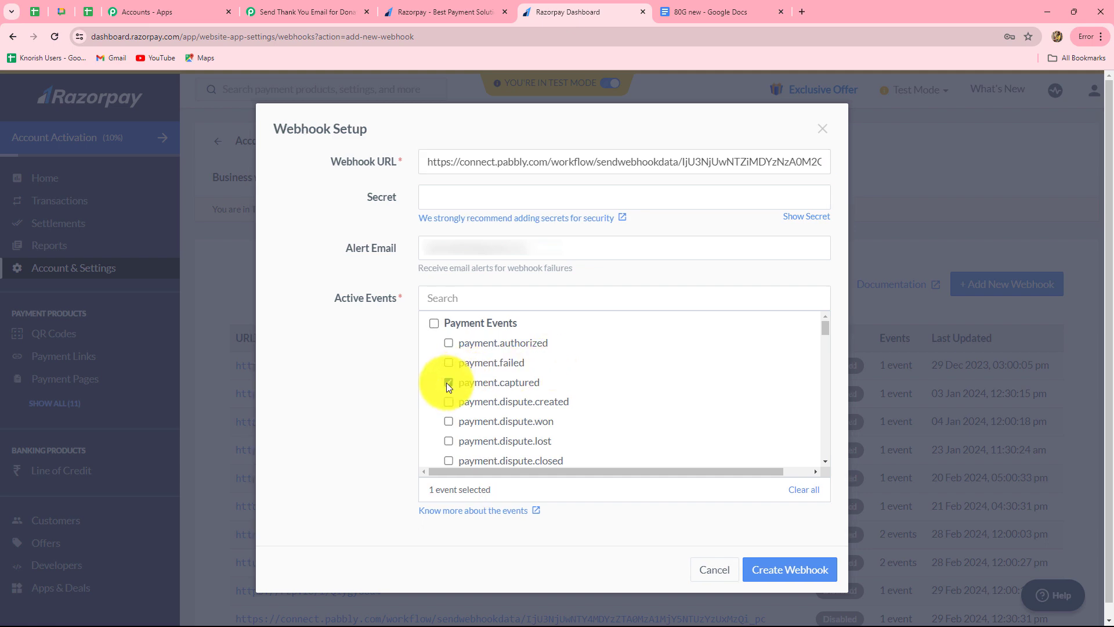
{"action": "left_click", "coordinate": [803, 569]}
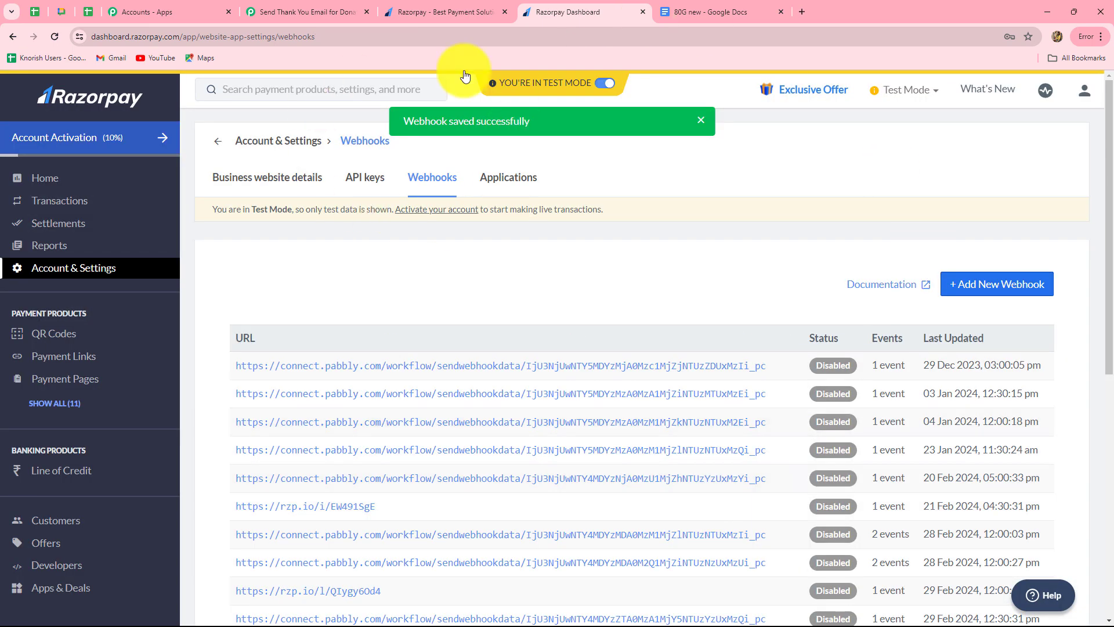
{"action": "left_click", "coordinate": [265, 3]}
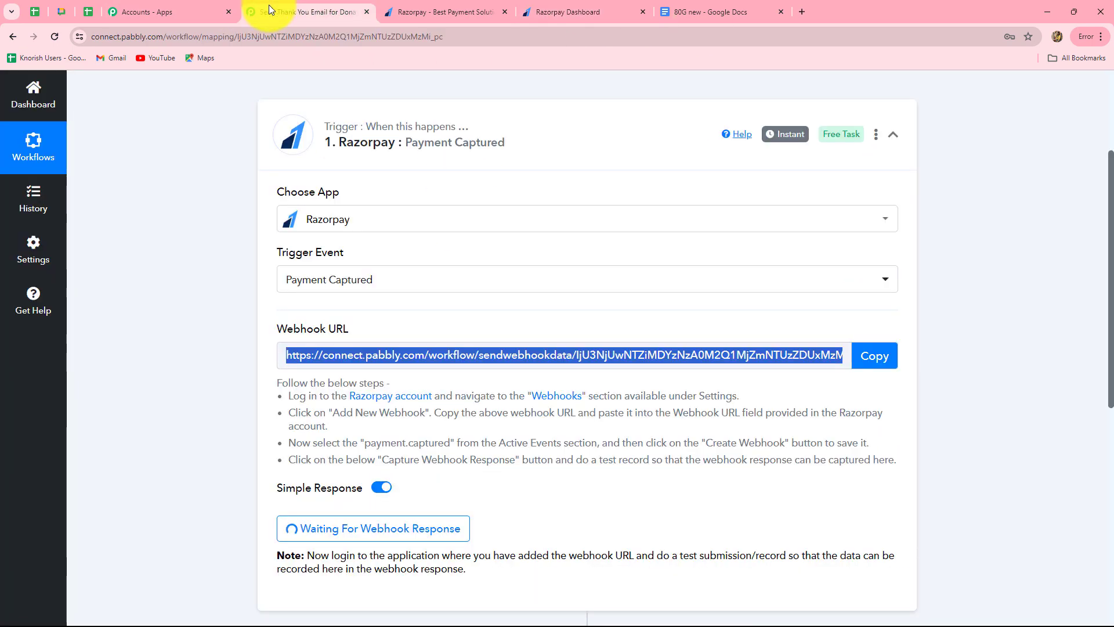
Step: Copy the Humanity Across Borders link from Payment Pages and load it in a new tab
{"action": "scroll", "coordinate": [399, 138], "scroll_direction": "down", "scroll_amount": 5}
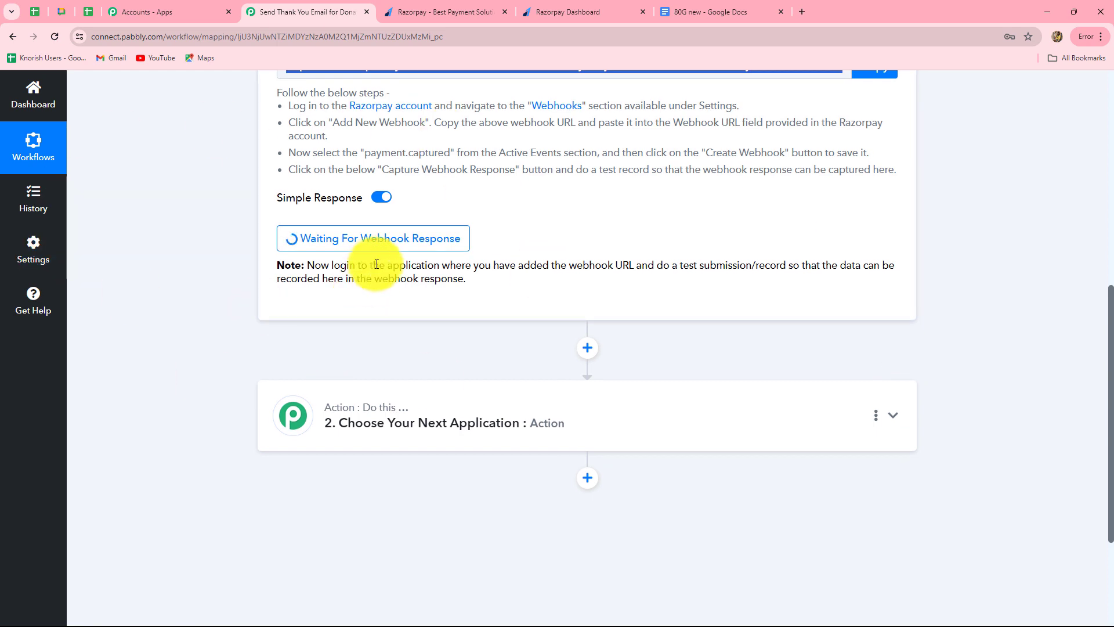
{"action": "left_click", "coordinate": [569, 12]}
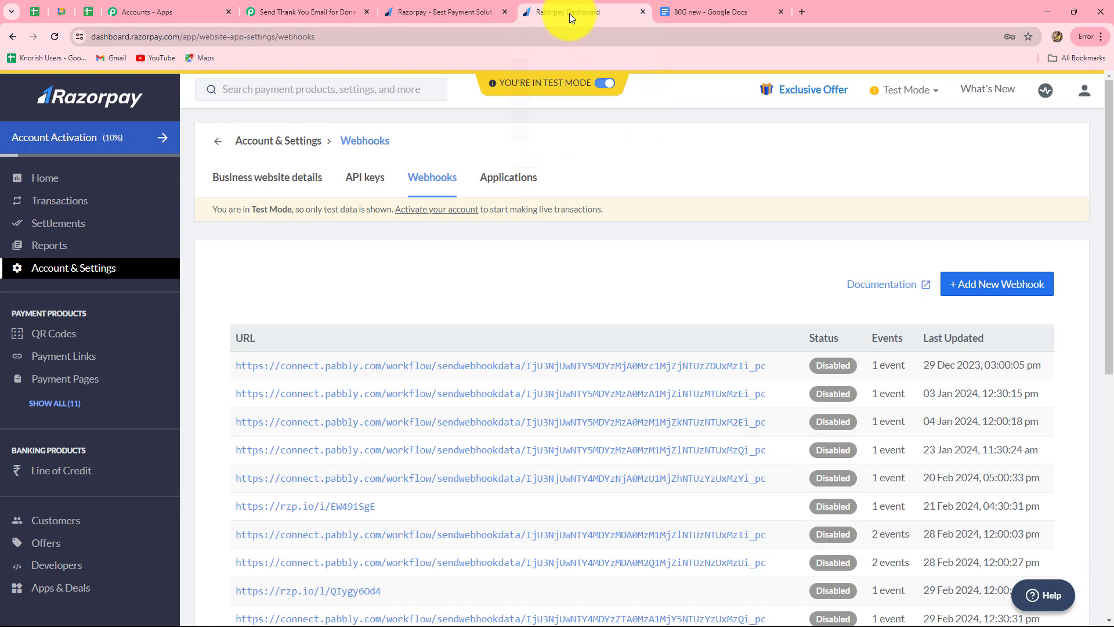
{"action": "left_click", "coordinate": [60, 378]}
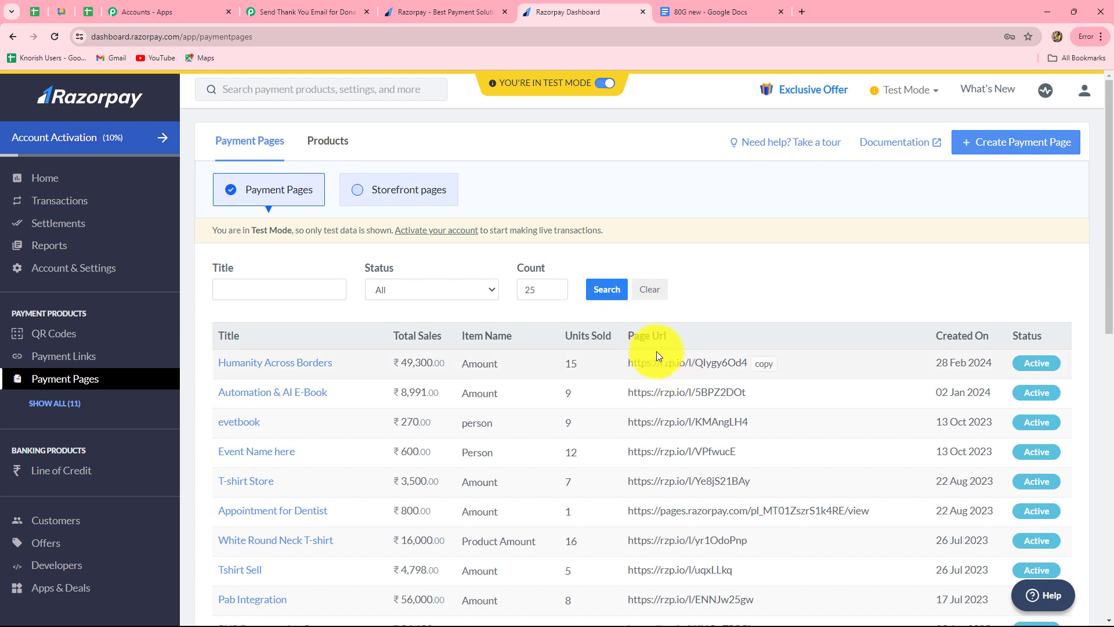
{"action": "left_click", "coordinate": [759, 368]}
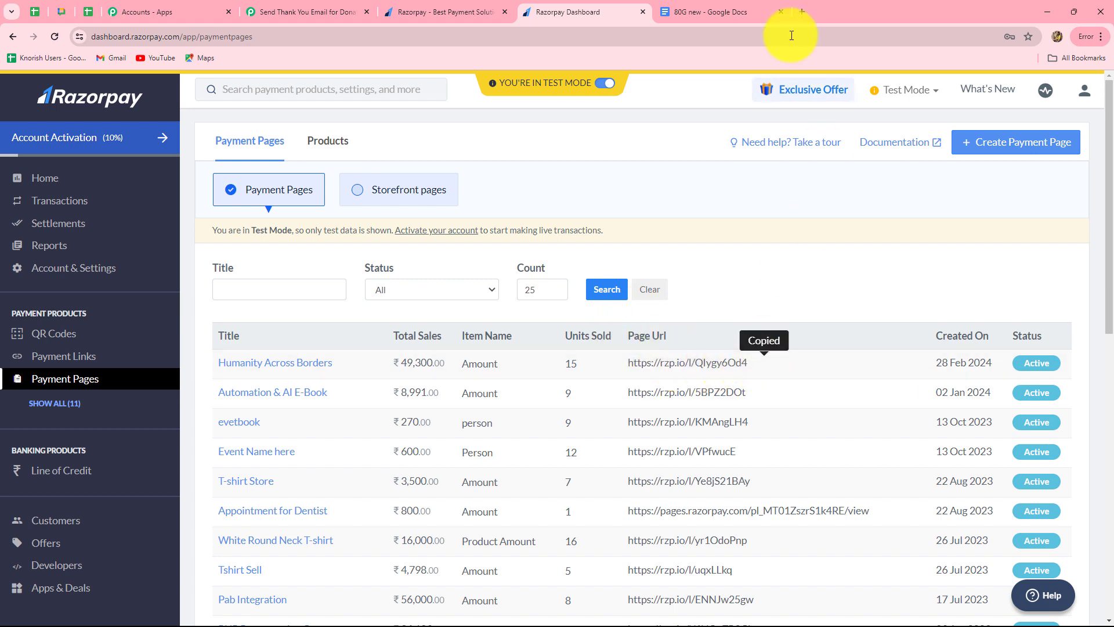
{"action": "left_click", "coordinate": [800, 13]}
{"action": "key", "text": "ctrl+v"}
{"action": "key", "text": "Return"}
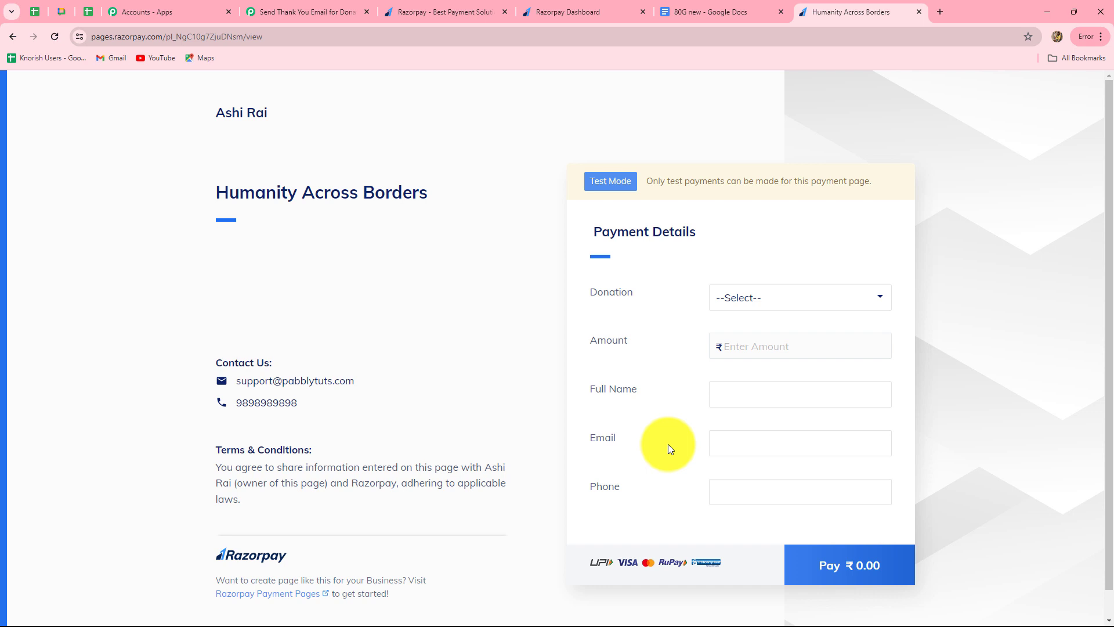
Step: Choose Donation for NGO and enter a donation amount of 2000
{"action": "left_click", "coordinate": [764, 308]}
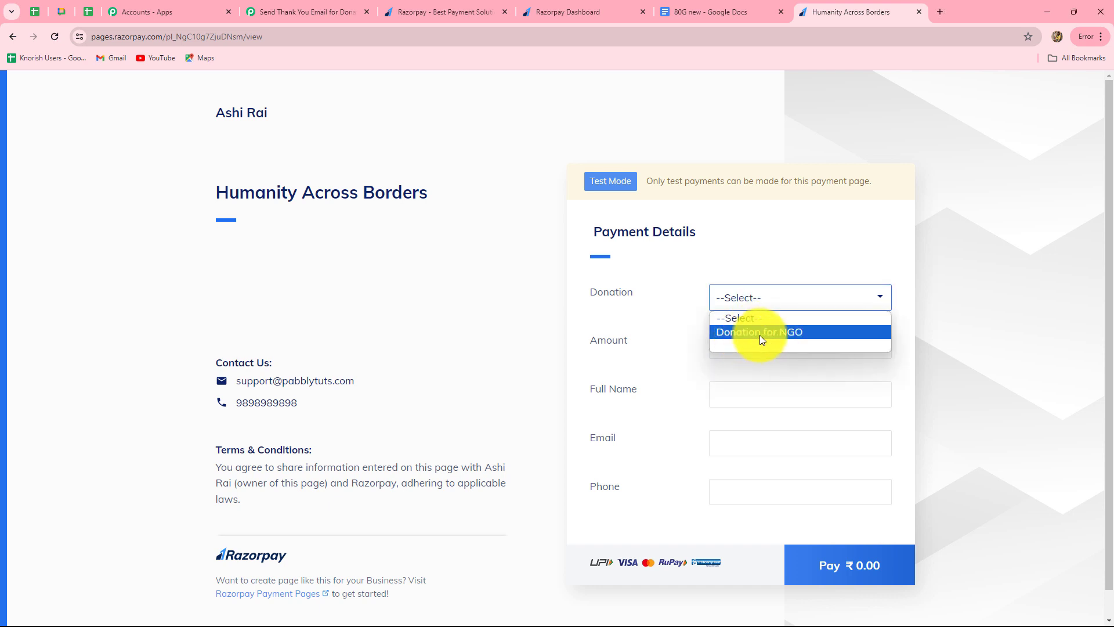
{"action": "left_click", "coordinate": [774, 337]}
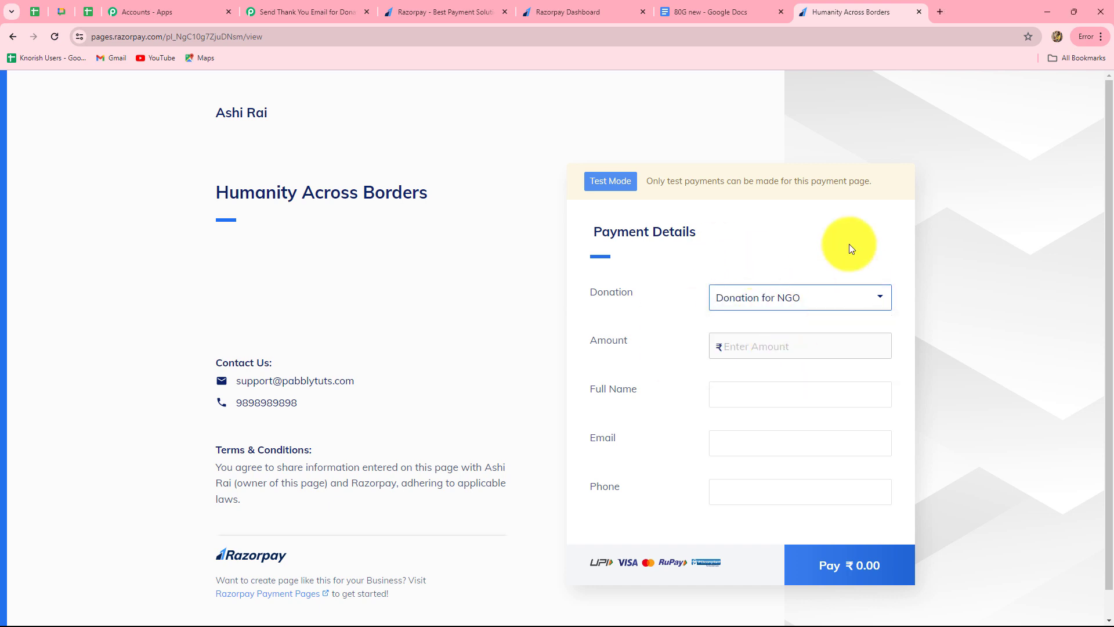
{"action": "left_click", "coordinate": [741, 346]}
{"action": "type", "text": "2000"}
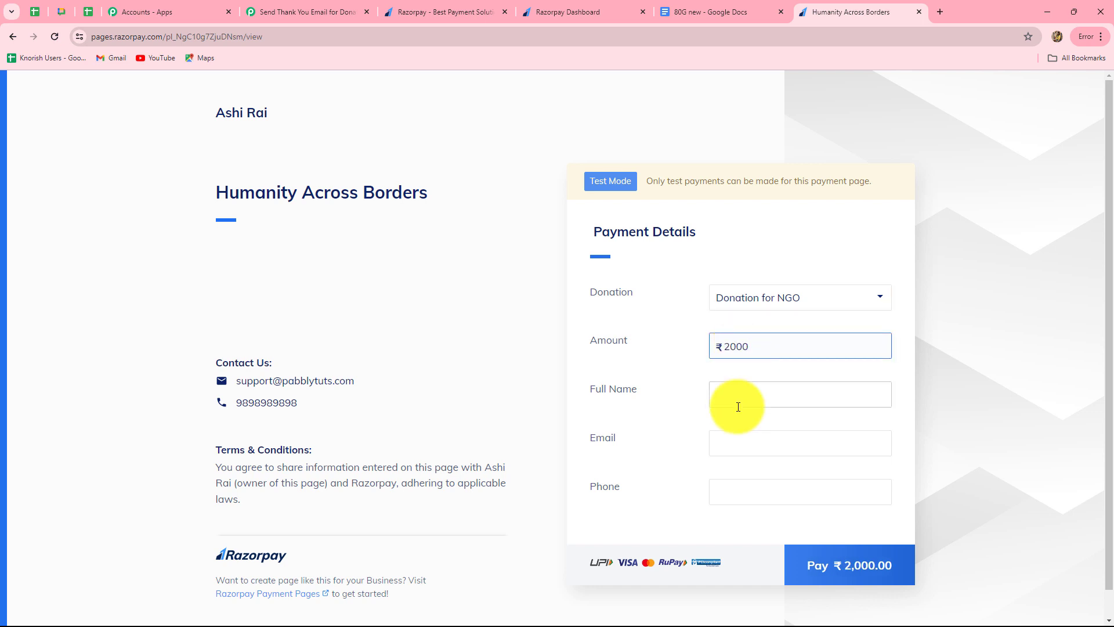
{"action": "scroll", "coordinate": [738, 400], "scroll_direction": "down", "scroll_amount": 1}
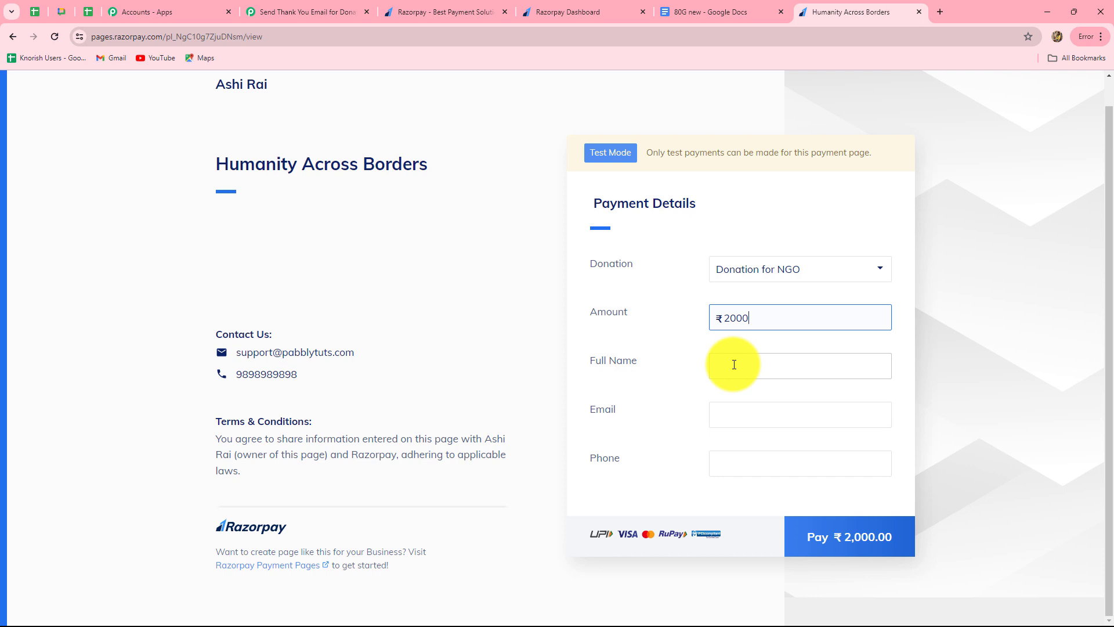
Step: Fill in the donor's full name, e-mail and phone number, then proceed to pay
{"action": "left_click", "coordinate": [734, 364]}
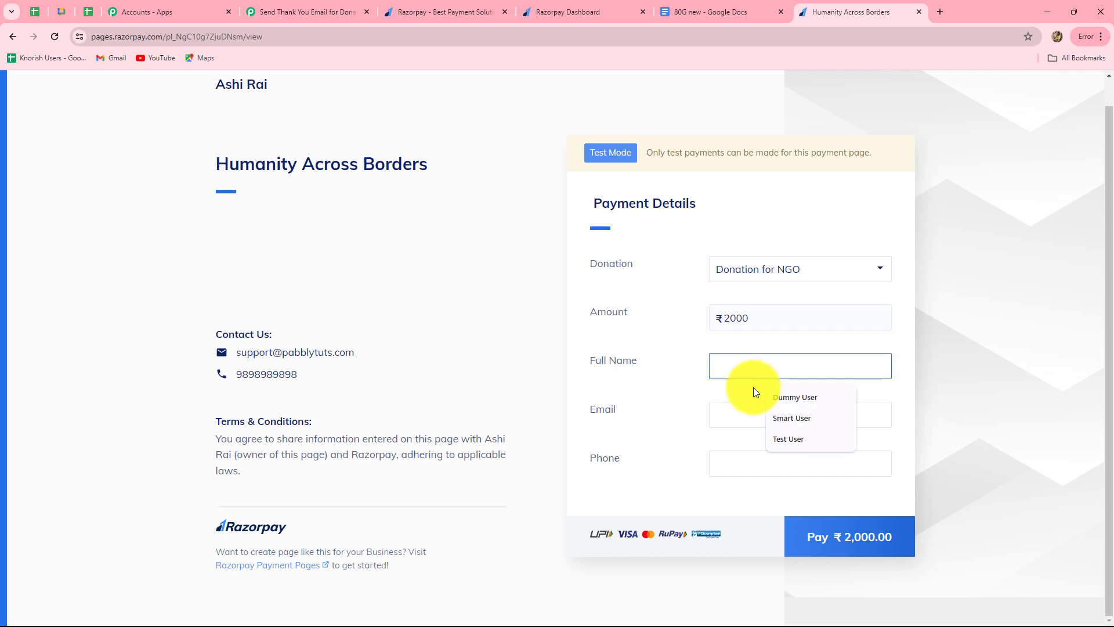
{"action": "left_click", "coordinate": [753, 390]}
{"action": "left_click", "coordinate": [722, 370]}
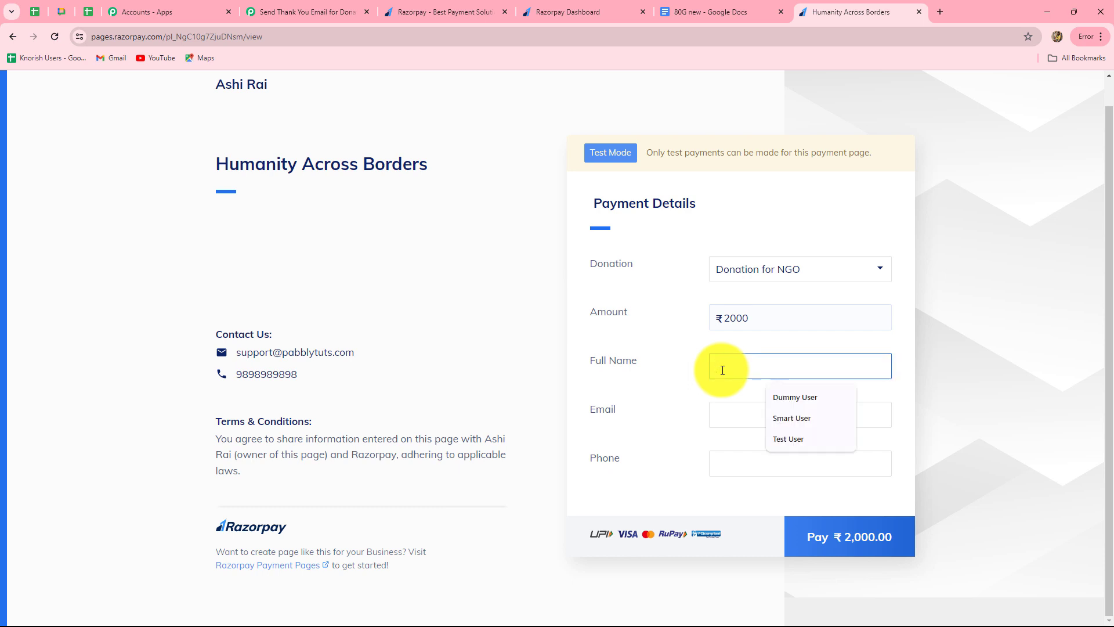
{"action": "type", "text": "Demo User"}
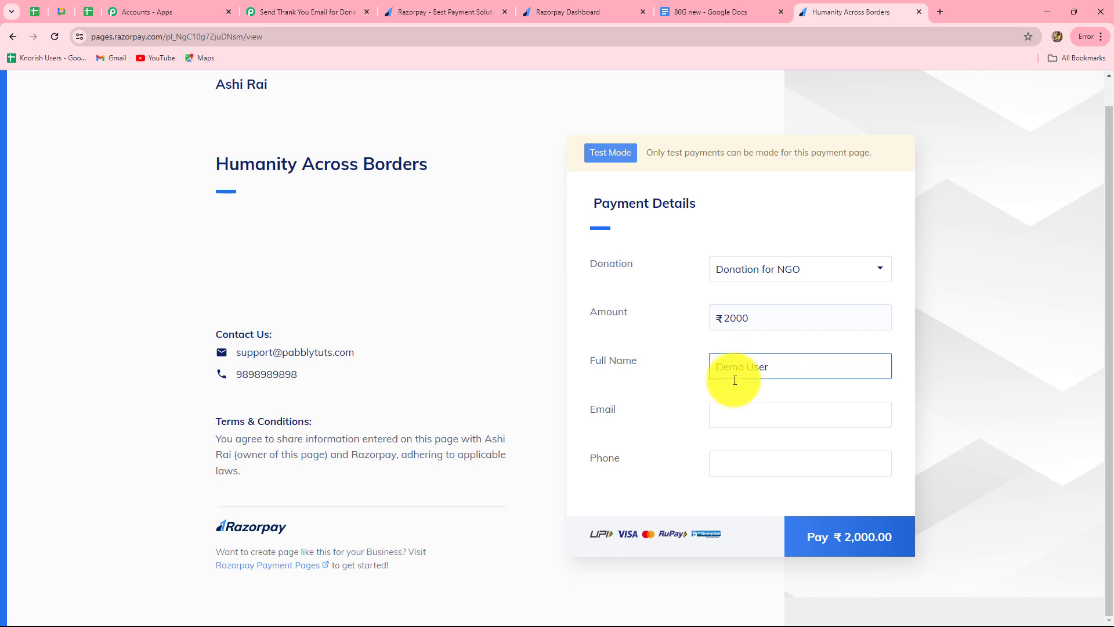
{"action": "left_click", "coordinate": [735, 417]}
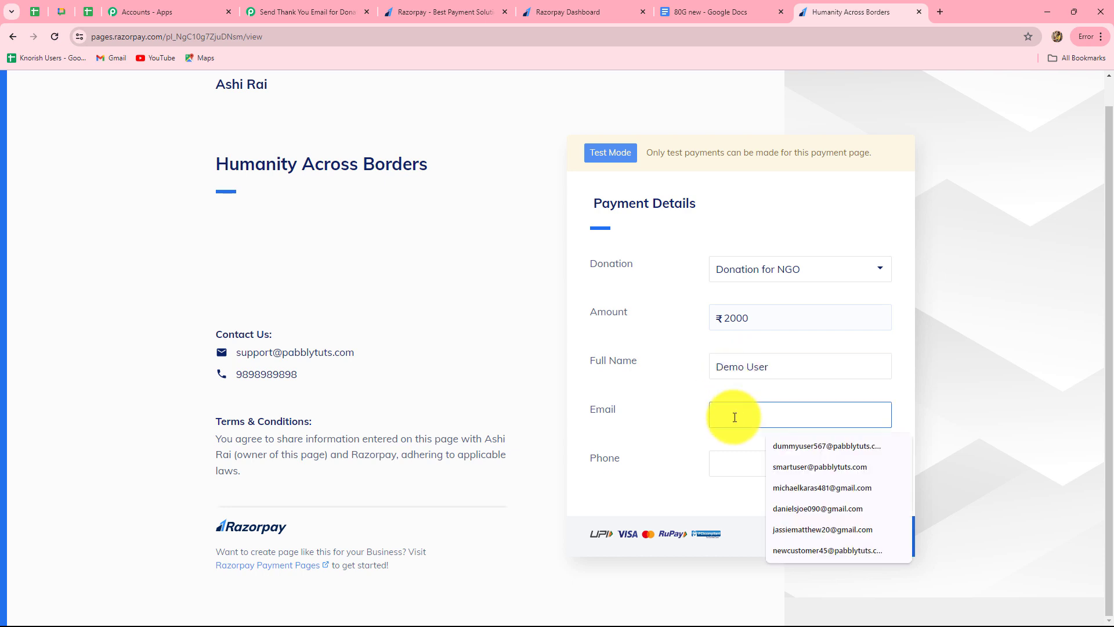
{"action": "type", "text": "demo"}
{"action": "key", "text": "Down"}
{"action": "key", "text": "Return"}
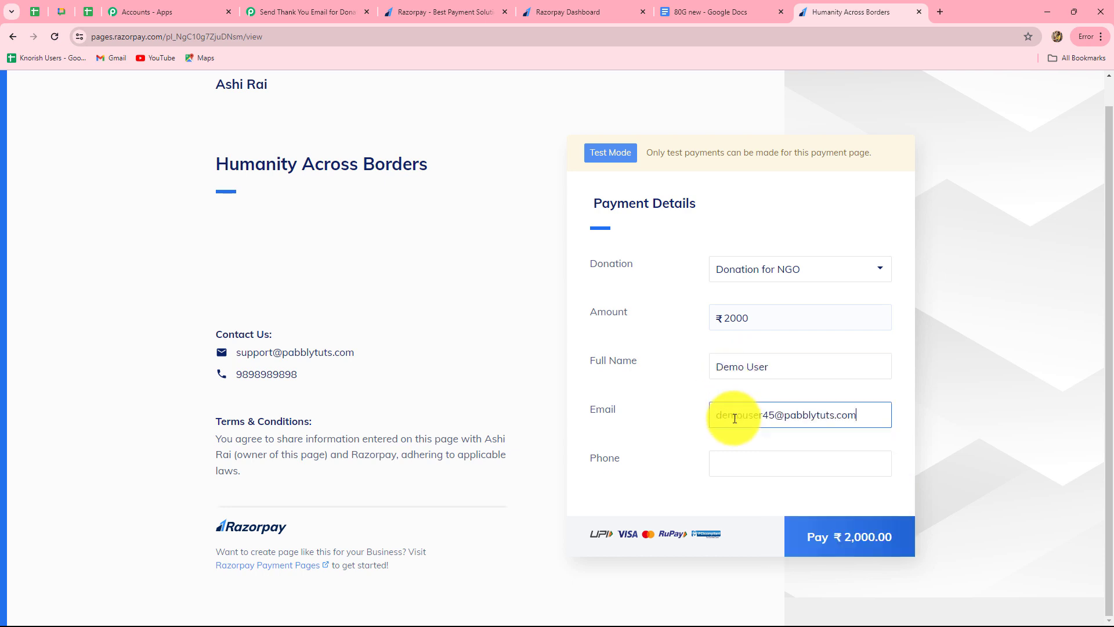
{"action": "left_click", "coordinate": [734, 466]}
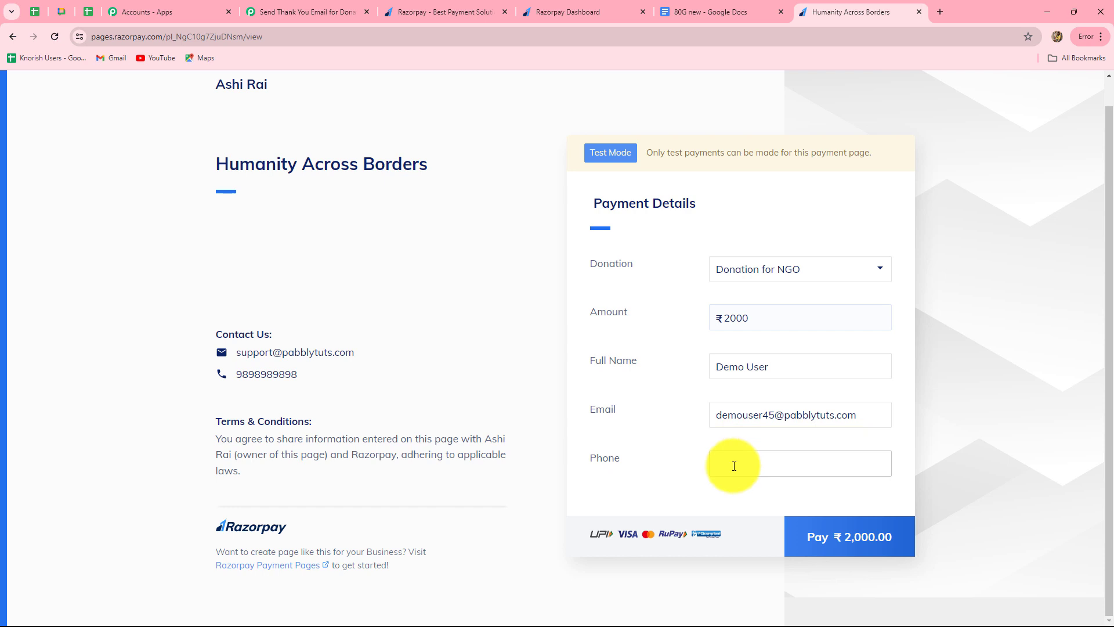
{"action": "type", "text": "6565656565"}
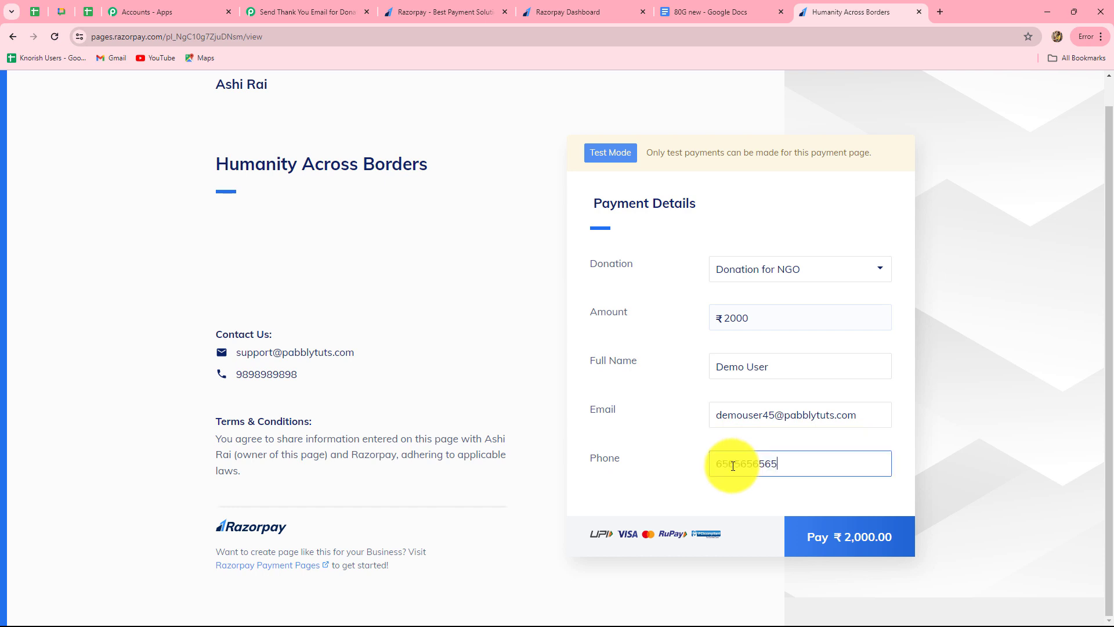
{"action": "left_click", "coordinate": [839, 551]}
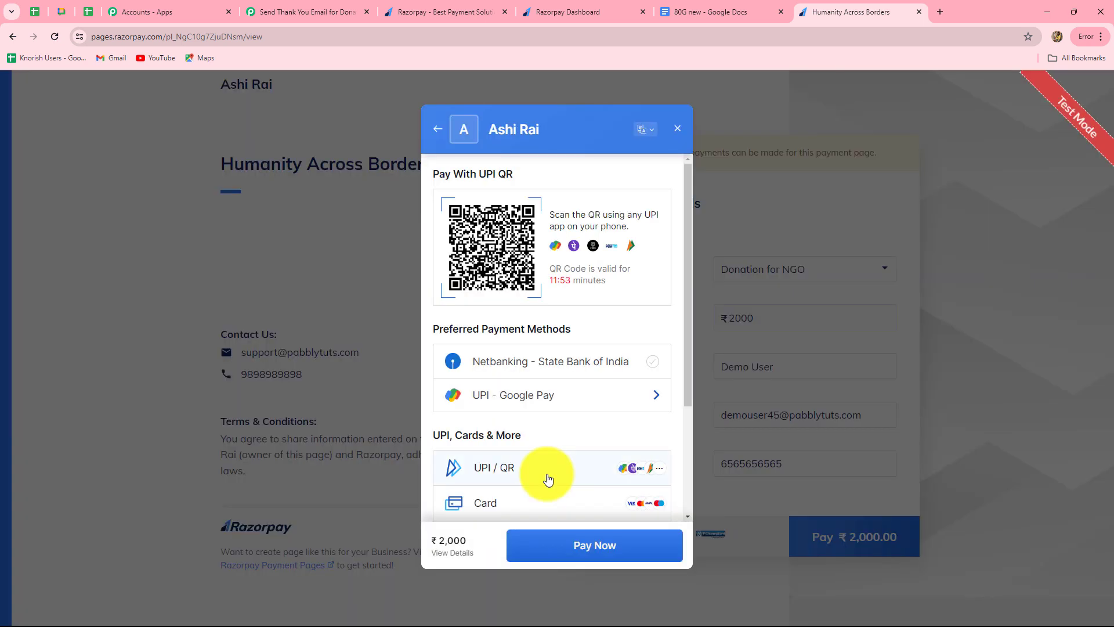
Step: Choose card payment and enter the test Visa card number, expiry, cardholder name and CVV
{"action": "scroll", "coordinate": [546, 473], "scroll_direction": "down", "scroll_amount": 3}
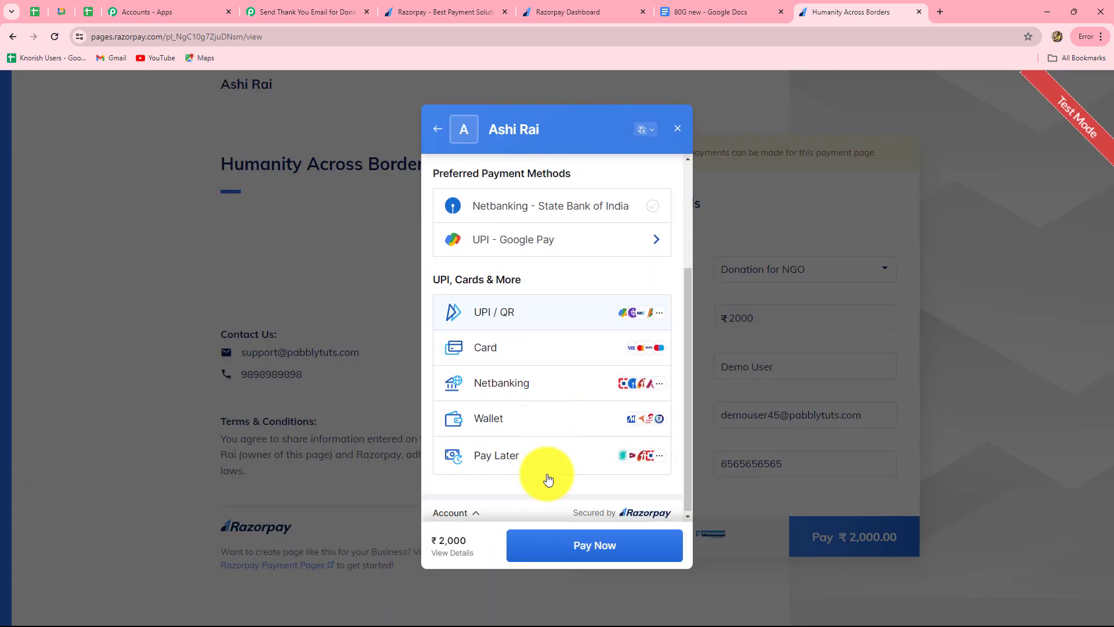
{"action": "left_click", "coordinate": [495, 346]}
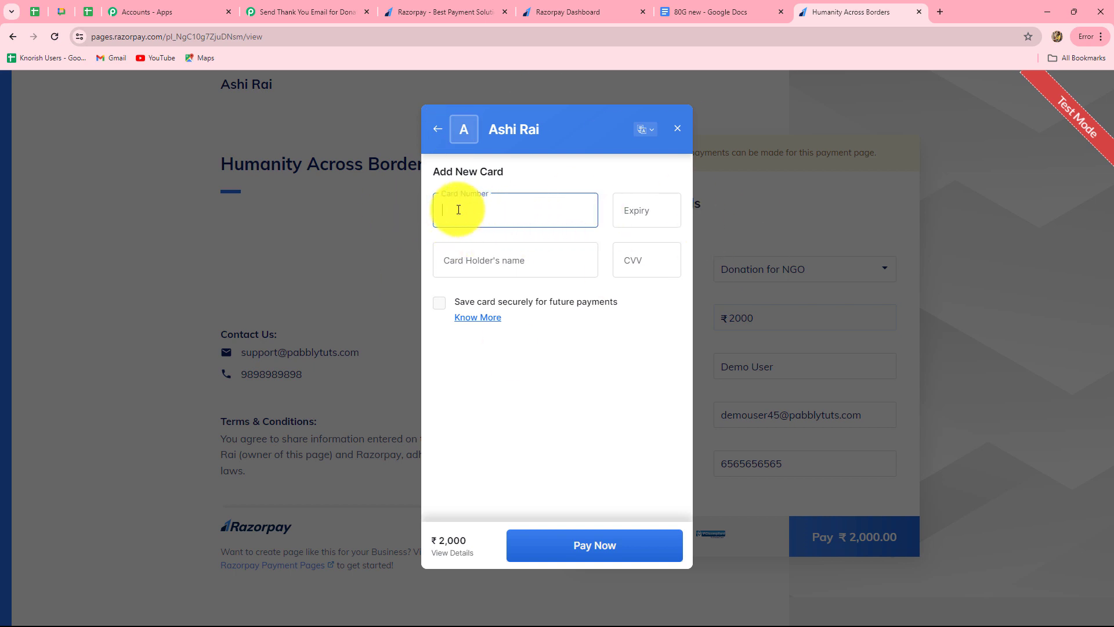
{"action": "type", "text": "4111111111111111"}
{"action": "left_click", "coordinate": [658, 210]}
{"action": "type", "text": "03 / 45"}
{"action": "left_click", "coordinate": [489, 265]}
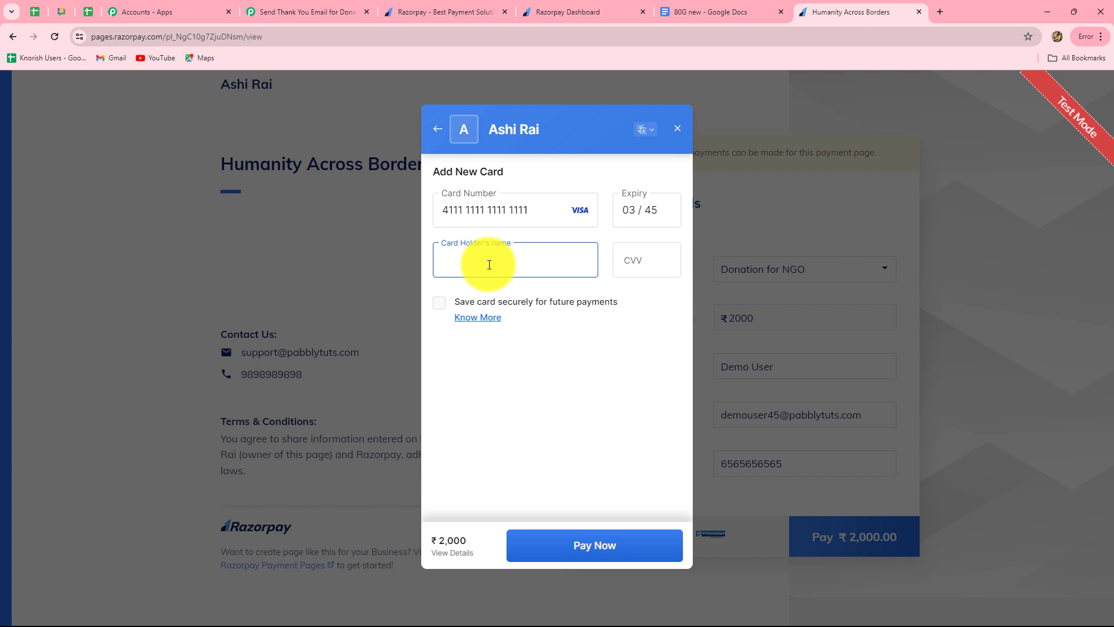
{"action": "type", "text": "Demo User"}
{"action": "left_click", "coordinate": [661, 268]}
{"action": "type", "text": "123"}
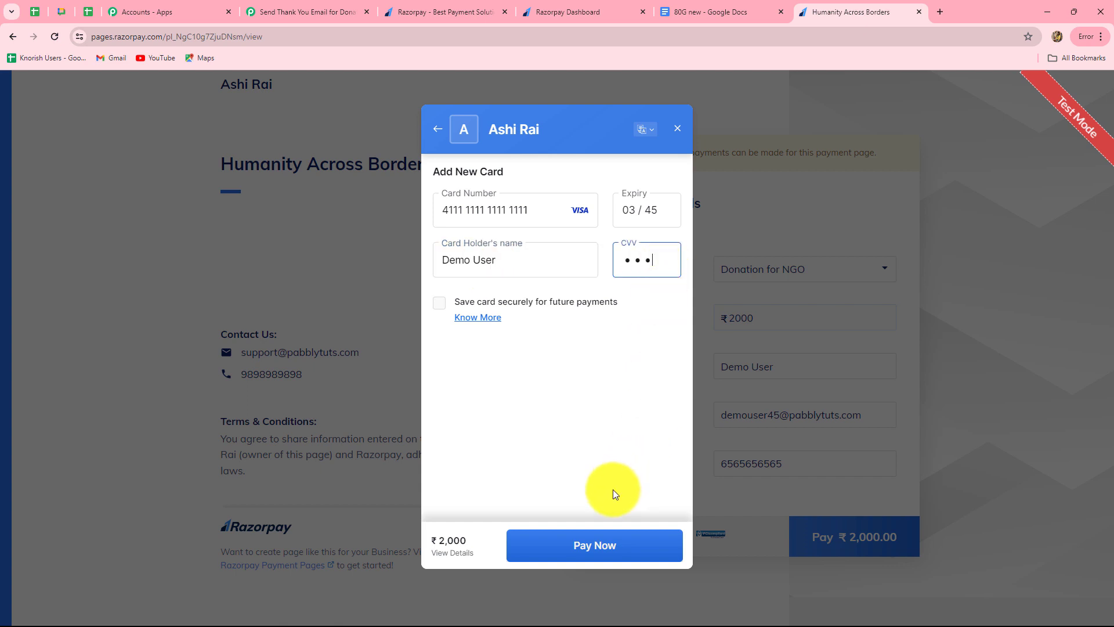
Step: Pay without saving the card and submit the one-time password
{"action": "left_click", "coordinate": [596, 544]}
{"action": "left_click", "coordinate": [597, 609]}
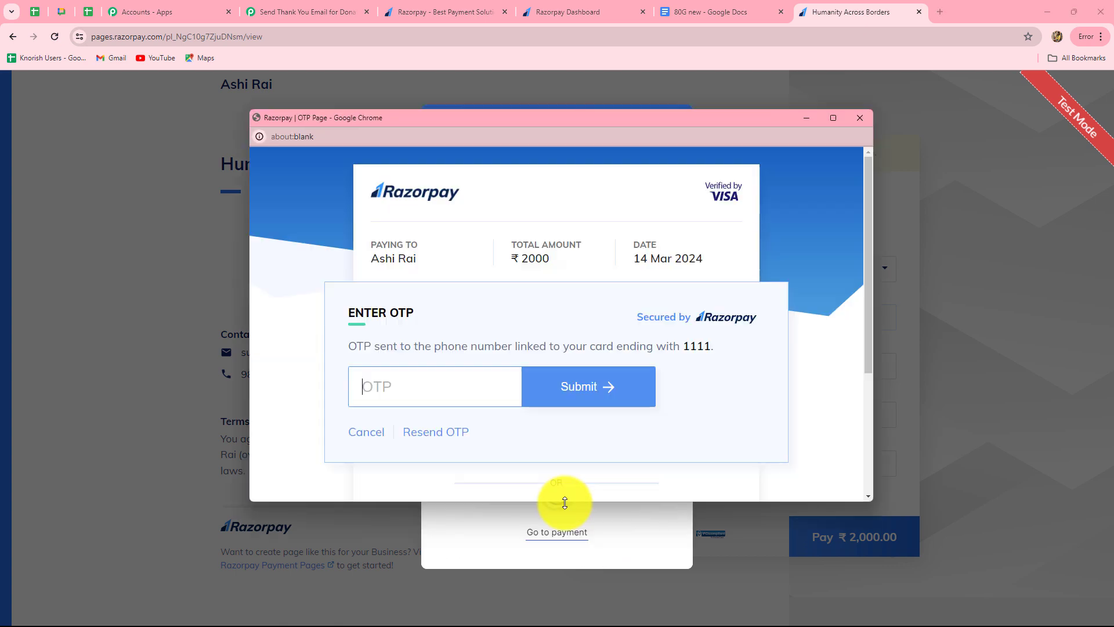
{"action": "type", "text": "1111"}
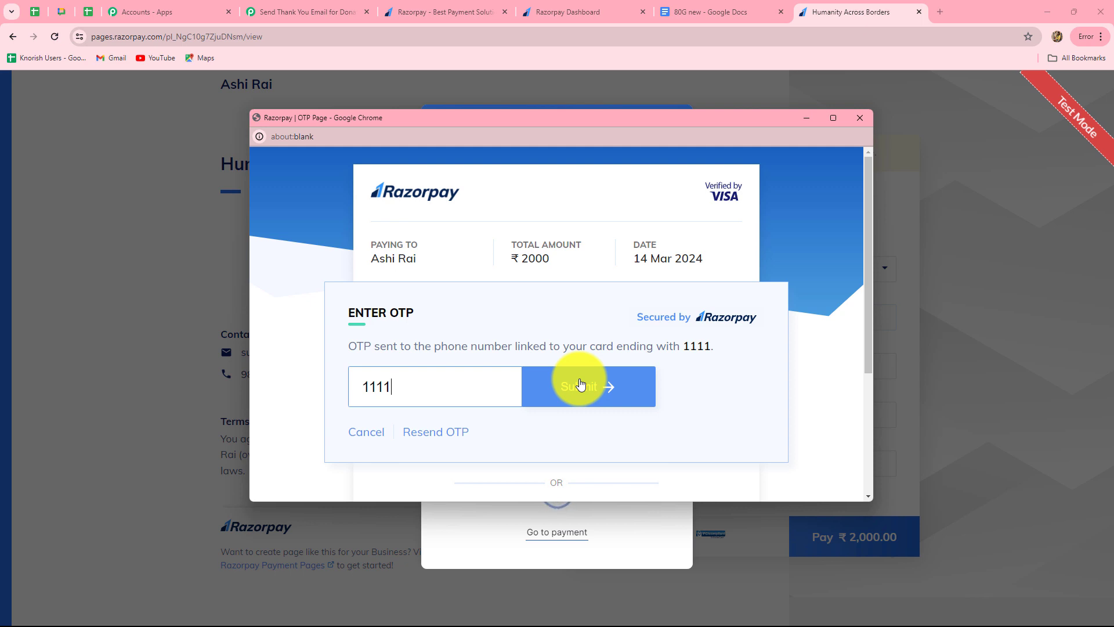
{"action": "left_click", "coordinate": [581, 383]}
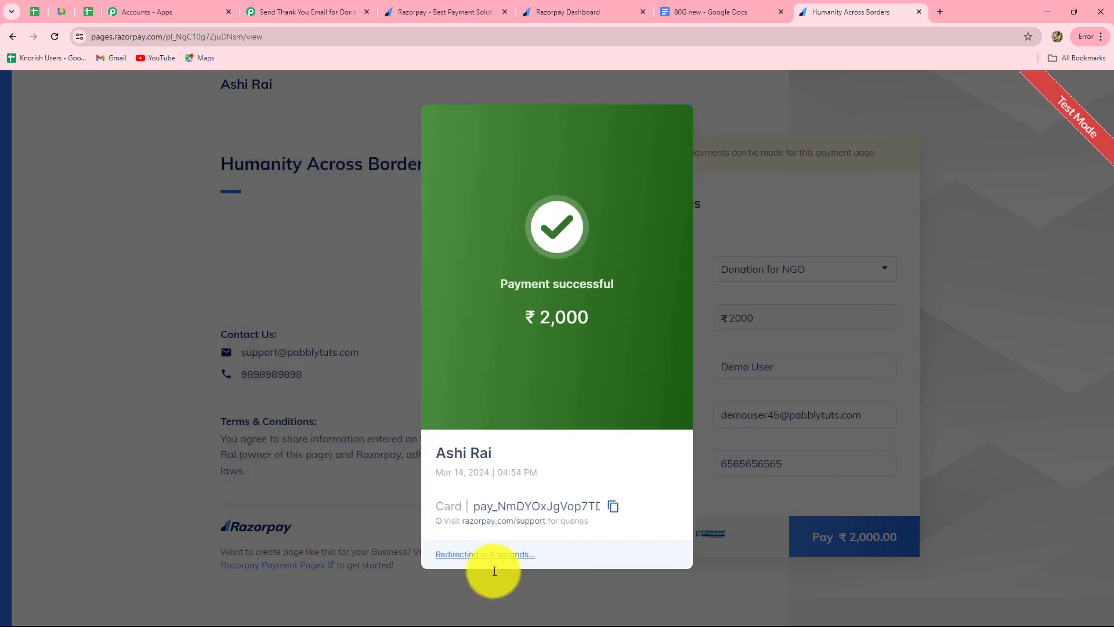
Step: Dismiss Chrome's save-card prompt and review the Razorpay webhook payload, including donation note and card details
{"action": "left_click", "coordinate": [348, 12]}
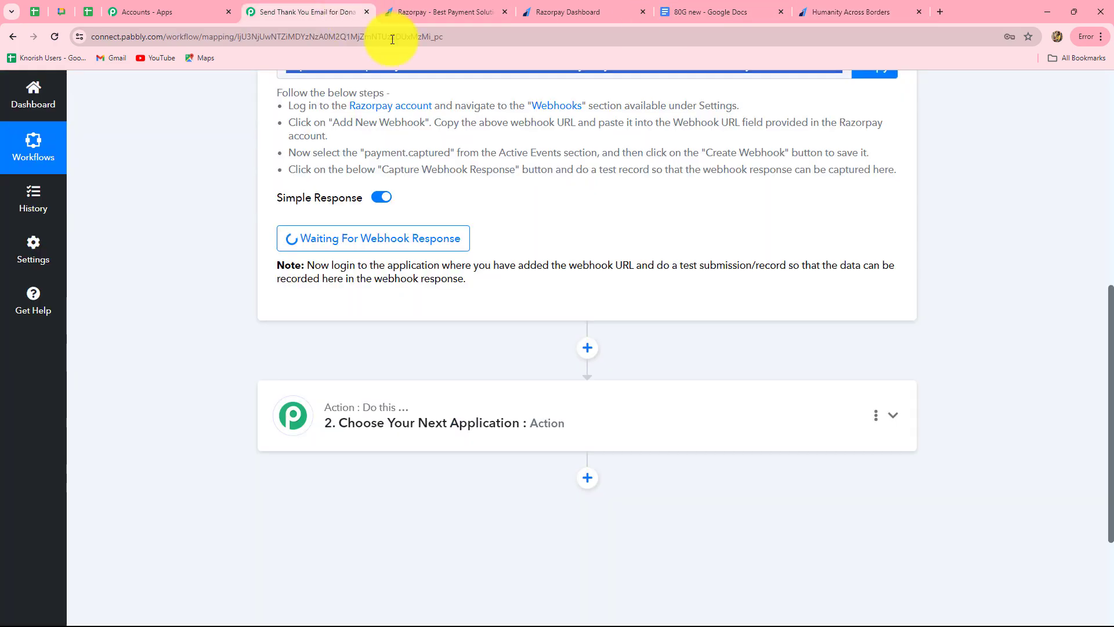
{"action": "scroll", "coordinate": [994, 350], "scroll_direction": "down", "scroll_amount": 6}
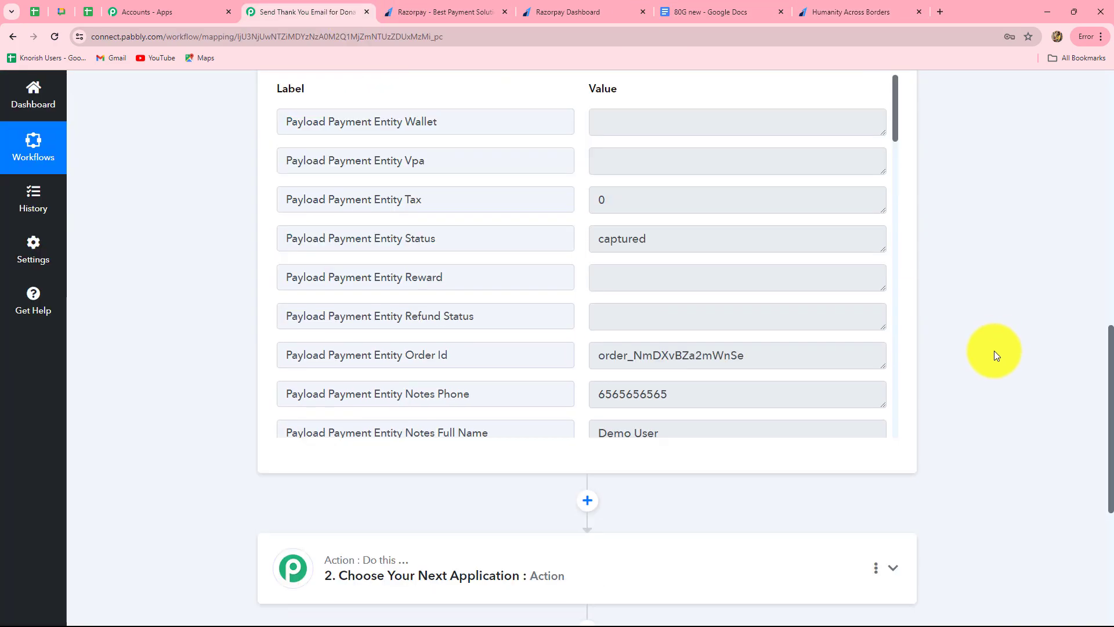
{"action": "scroll", "coordinate": [963, 233], "scroll_direction": "up", "scroll_amount": 2}
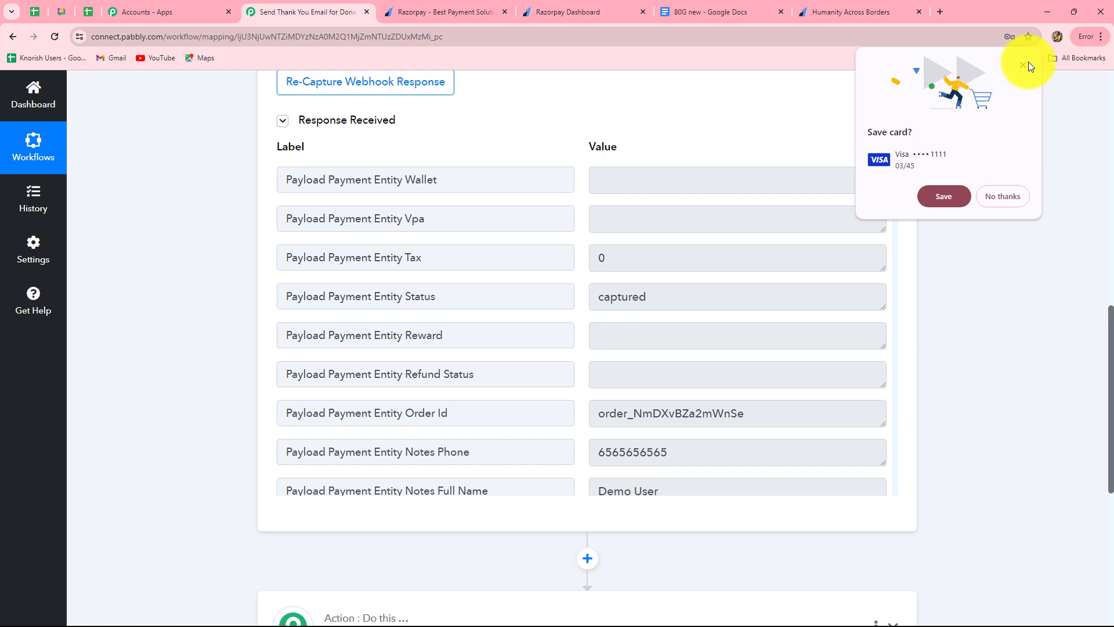
{"action": "left_click", "coordinate": [1089, 62]}
{"action": "scroll", "coordinate": [739, 413], "scroll_direction": "down", "scroll_amount": 4}
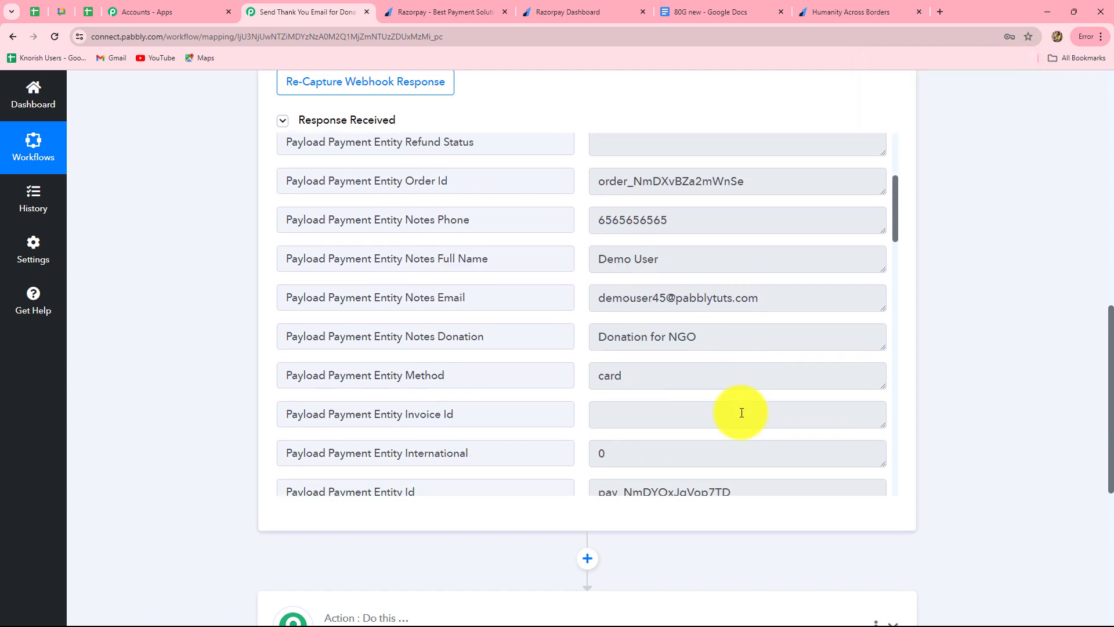
{"action": "scroll", "coordinate": [749, 383], "scroll_direction": "down", "scroll_amount": 5}
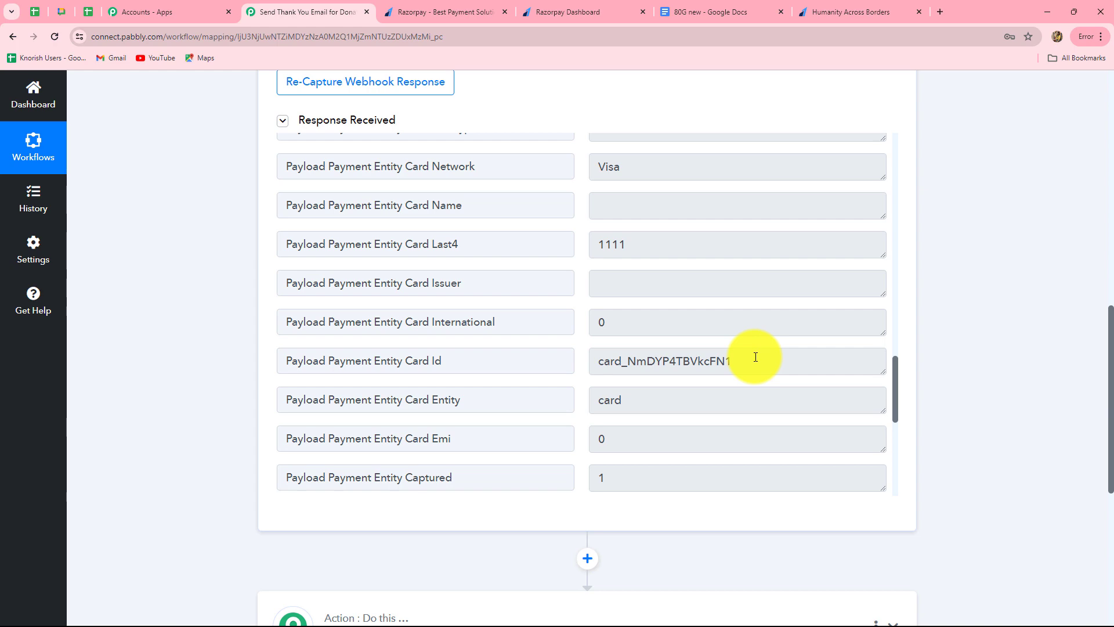
{"action": "scroll", "coordinate": [756, 356], "scroll_direction": "up", "scroll_amount": 15}
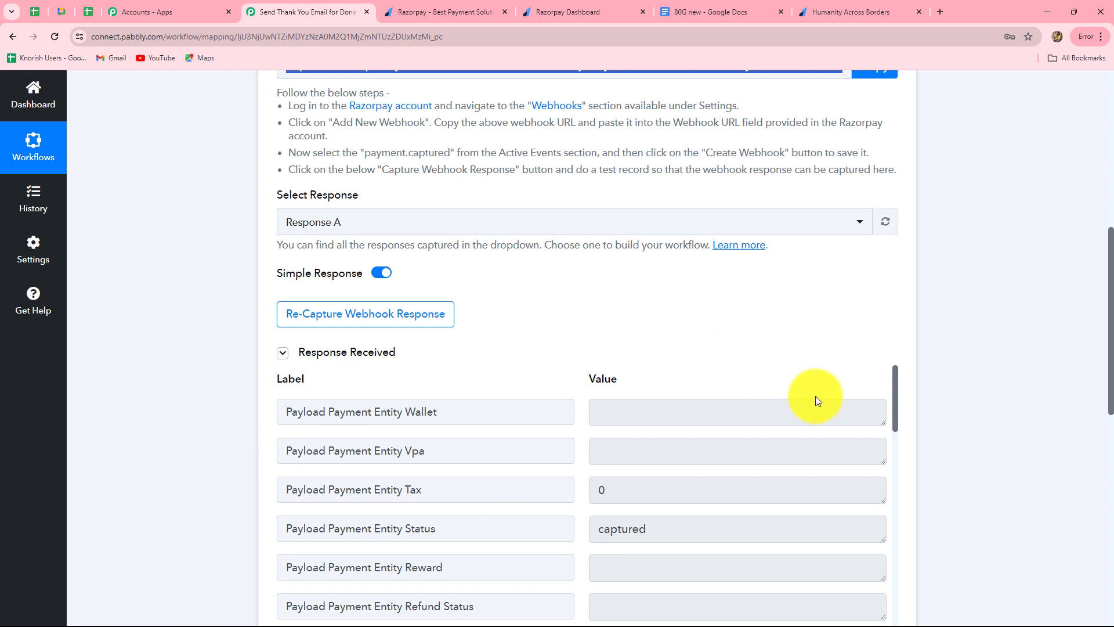
{"action": "scroll", "coordinate": [998, 395], "scroll_direction": "down", "scroll_amount": 4}
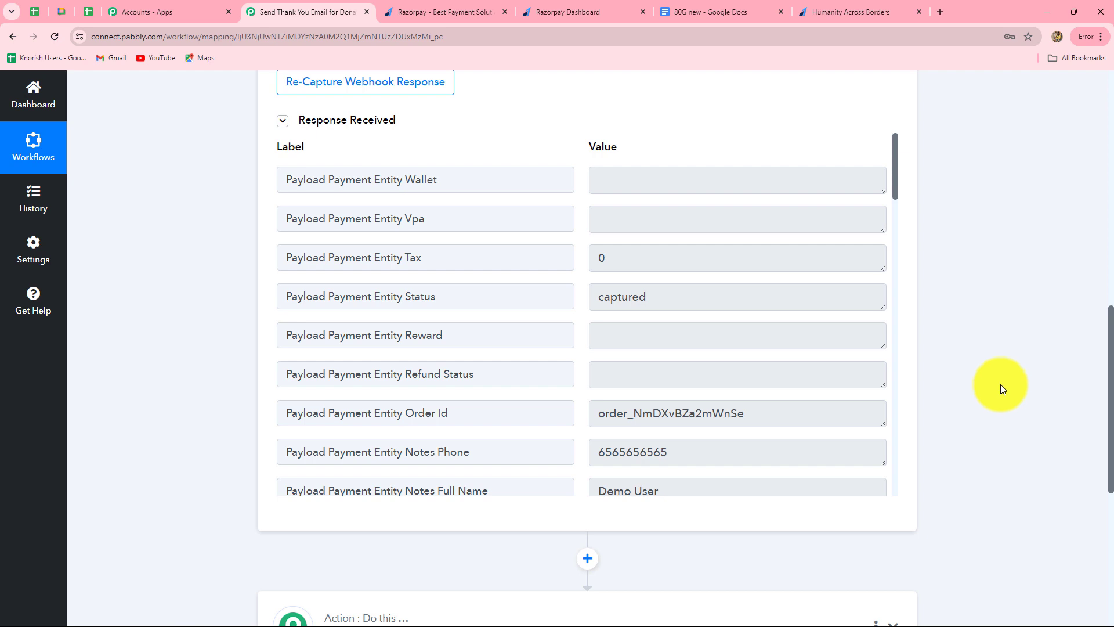
{"action": "scroll", "coordinate": [954, 363], "scroll_direction": "down", "scroll_amount": 4}
{"action": "scroll", "coordinate": [955, 365], "scroll_direction": "down", "scroll_amount": 3}
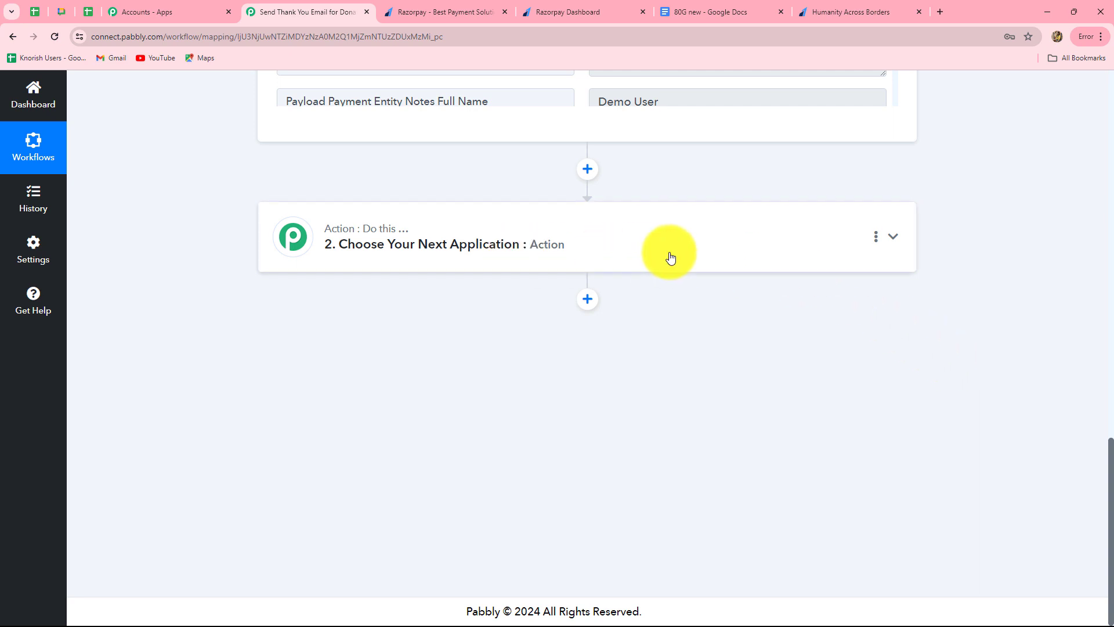
Step: Add a Filter by Pabbly step with Filter Values, labelled on Payload Payment Entity Notes Donation
{"action": "left_click", "coordinate": [438, 250]}
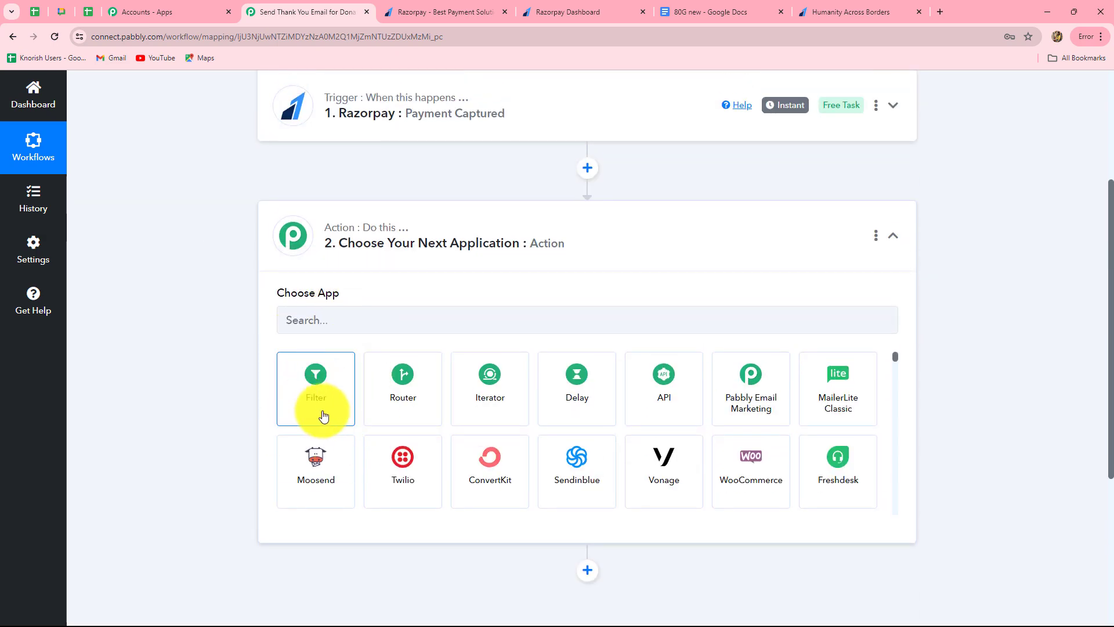
{"action": "left_click", "coordinate": [321, 415]}
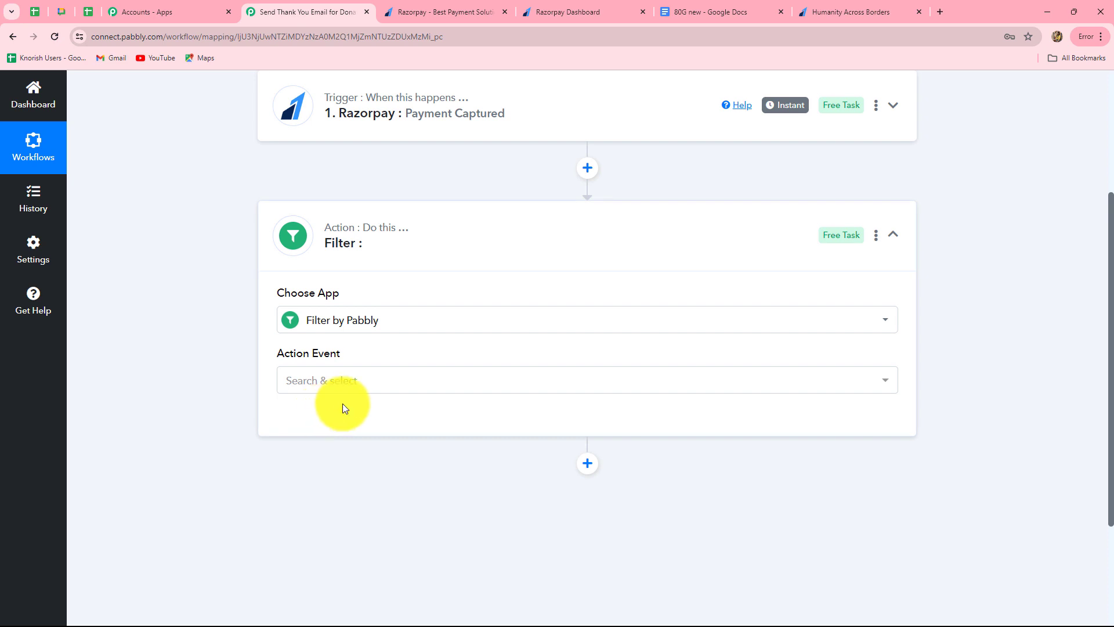
{"action": "left_click", "coordinate": [365, 384]}
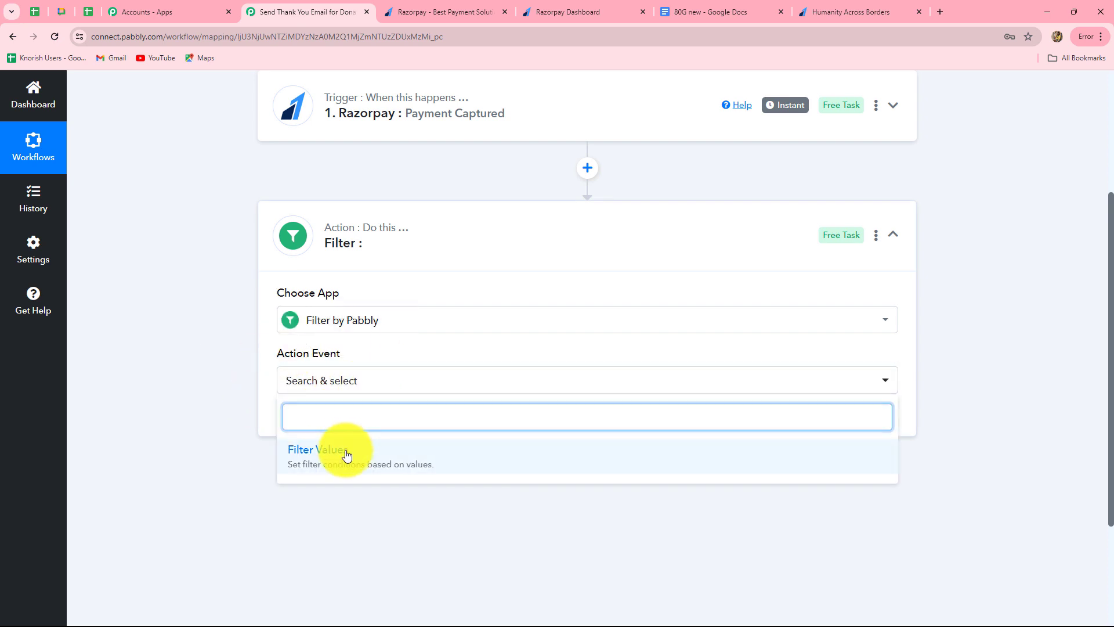
{"action": "left_click", "coordinate": [342, 455]}
{"action": "left_click", "coordinate": [326, 421]}
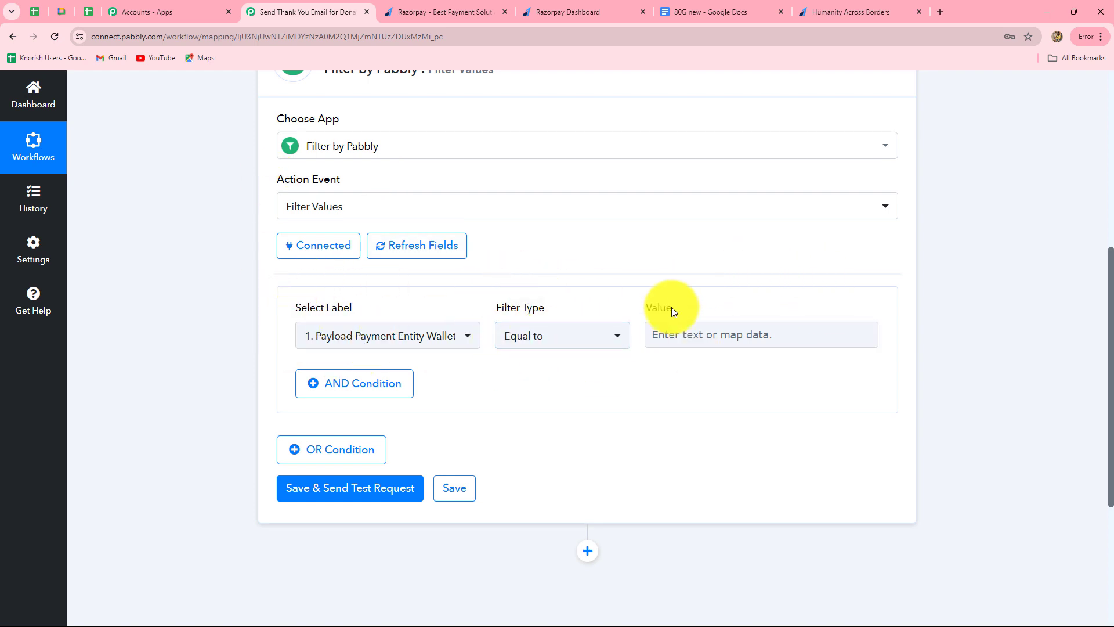
{"action": "left_click", "coordinate": [323, 339]}
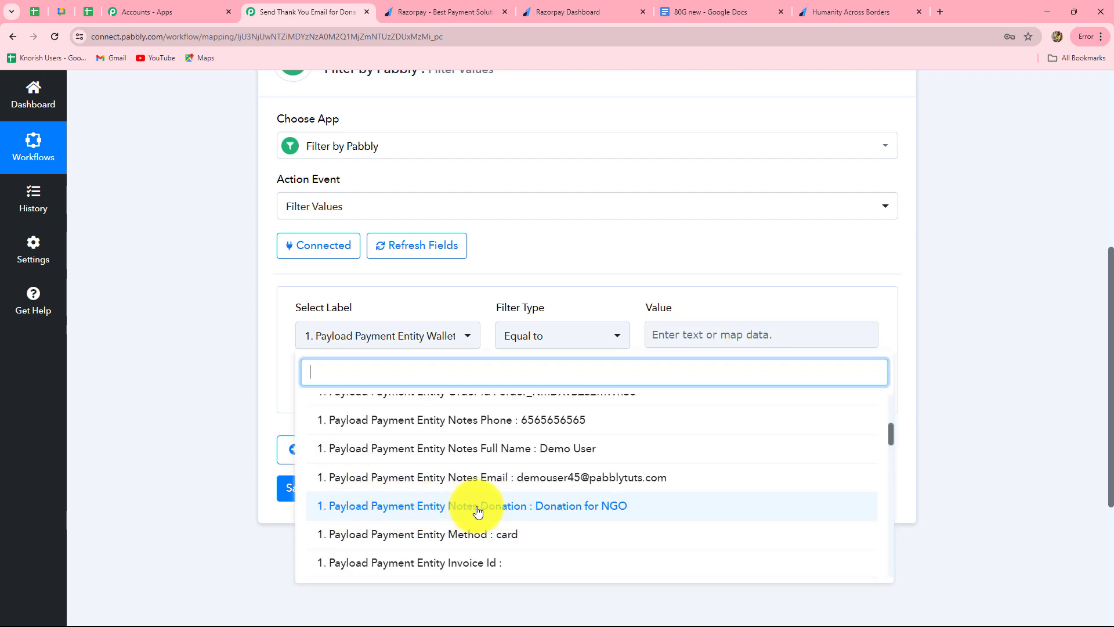
{"action": "left_click", "coordinate": [559, 508]}
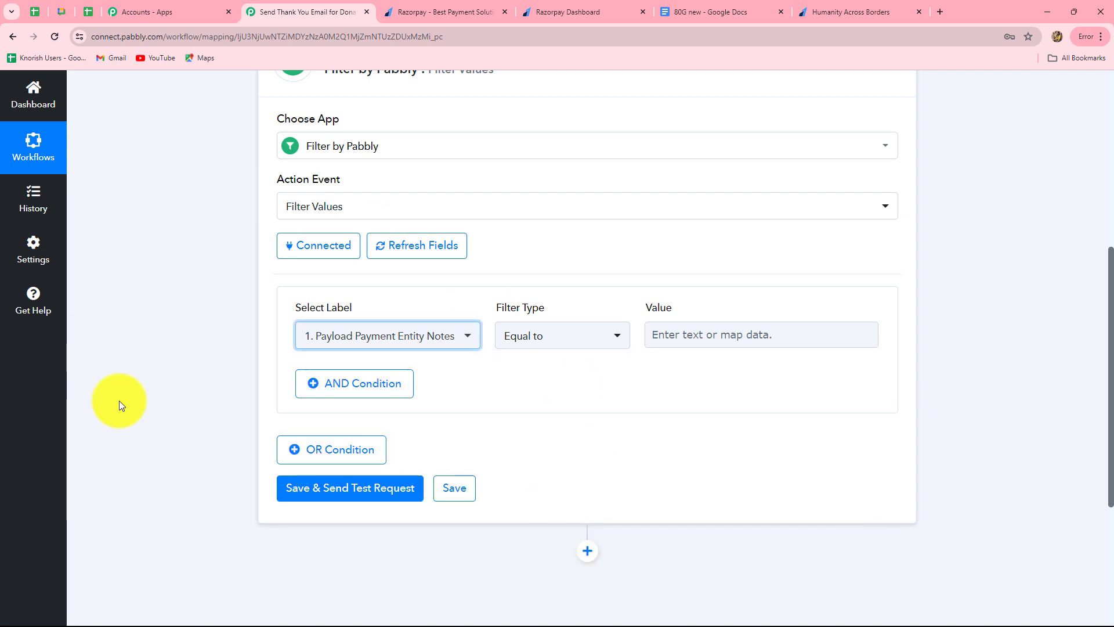
Step: Set the filter condition's value to 'Donation For NGO'
{"action": "left_click", "coordinate": [661, 333]}
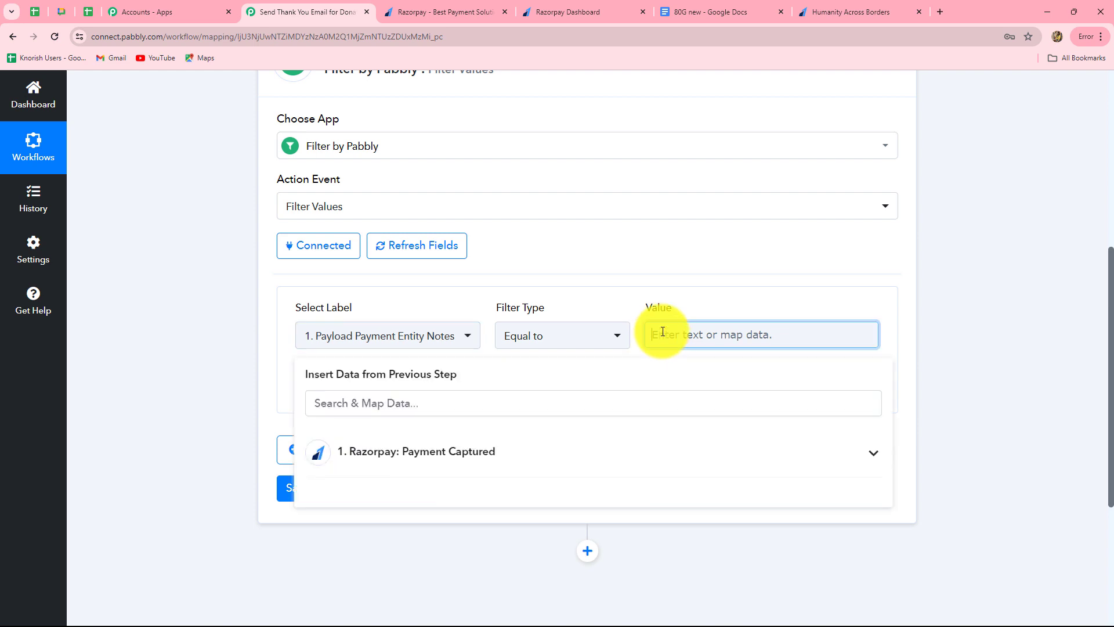
{"action": "type", "text": "Donation For NGO"}
{"action": "left_click", "coordinate": [1004, 319]}
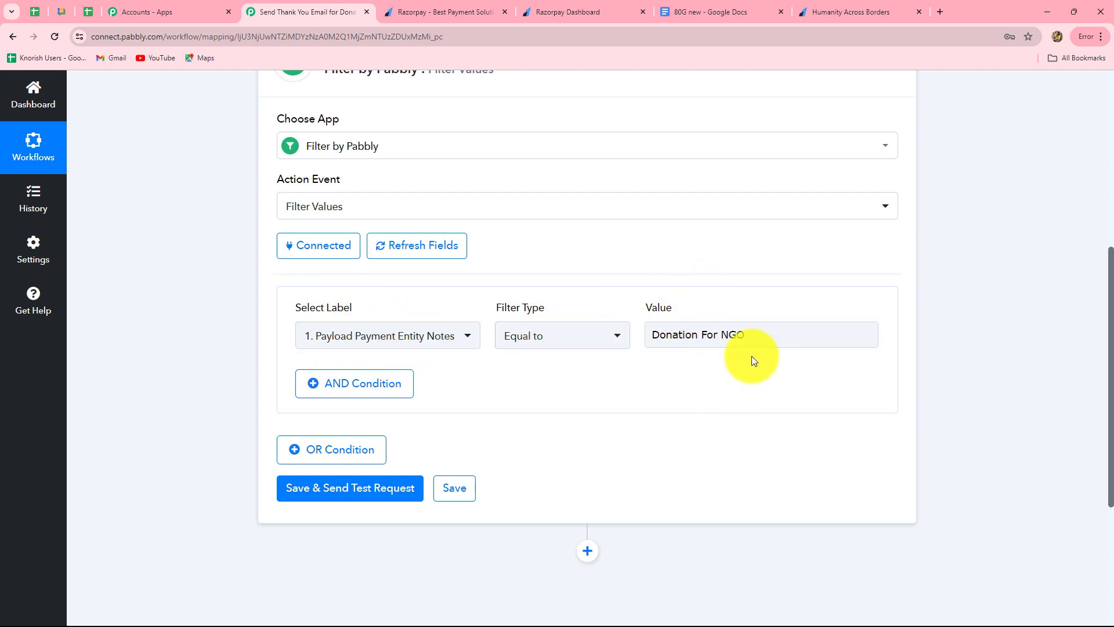
{"action": "left_click", "coordinate": [702, 343]}
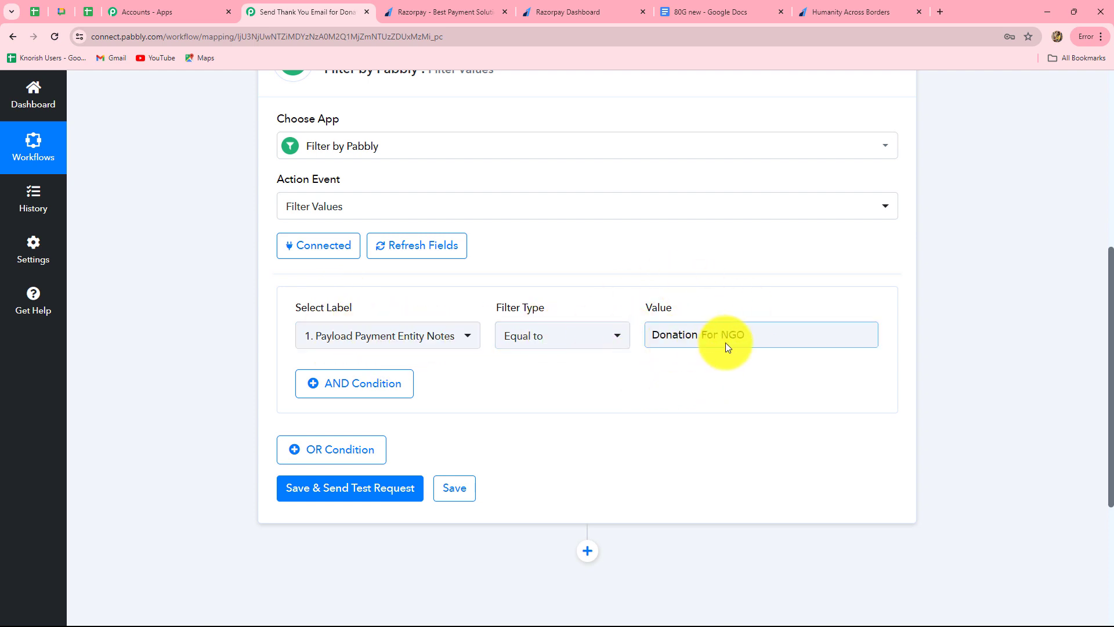
{"action": "scroll", "coordinate": [717, 415], "scroll_direction": "down", "scroll_amount": 5}
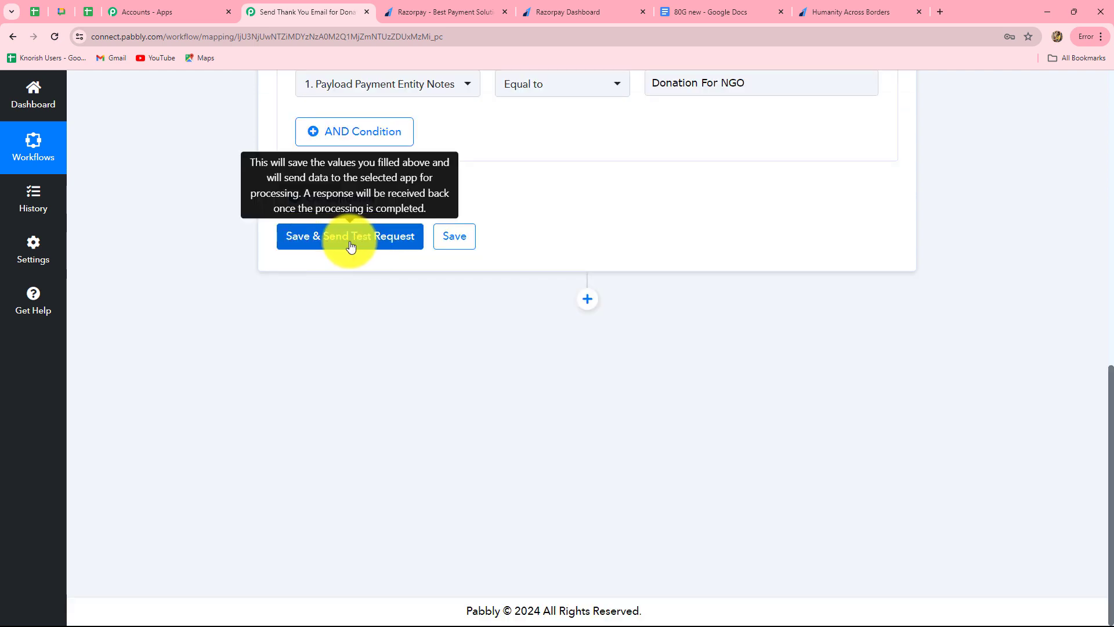
Step: Save and test the filter, confirm the condition is true, and view the 80G new template
{"action": "left_click", "coordinate": [385, 243]}
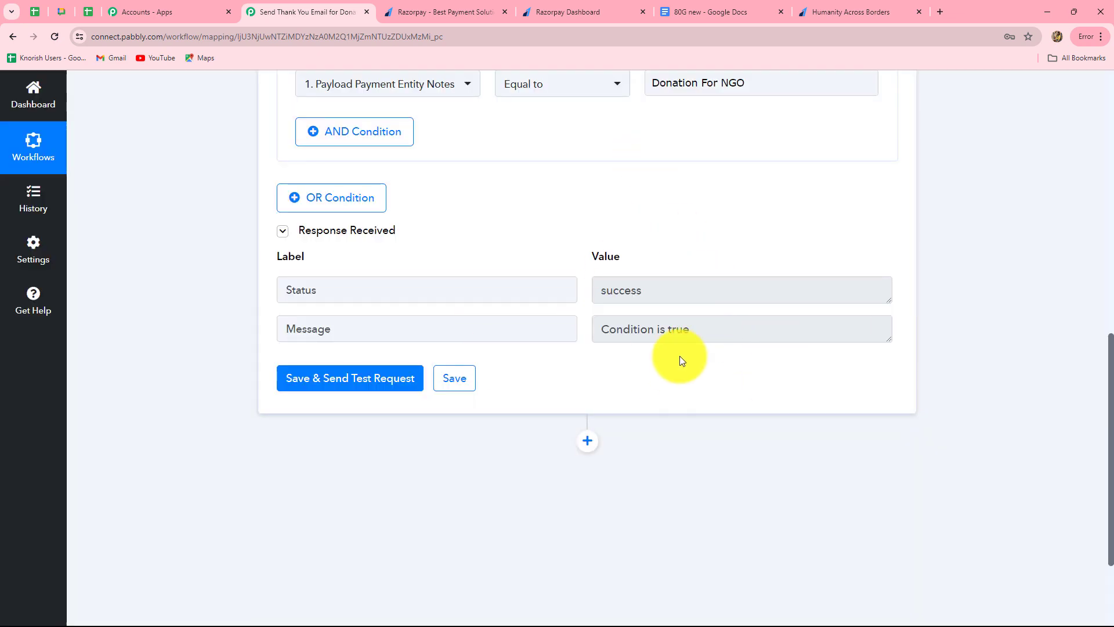
{"action": "scroll", "coordinate": [680, 360], "scroll_direction": "up", "scroll_amount": 3}
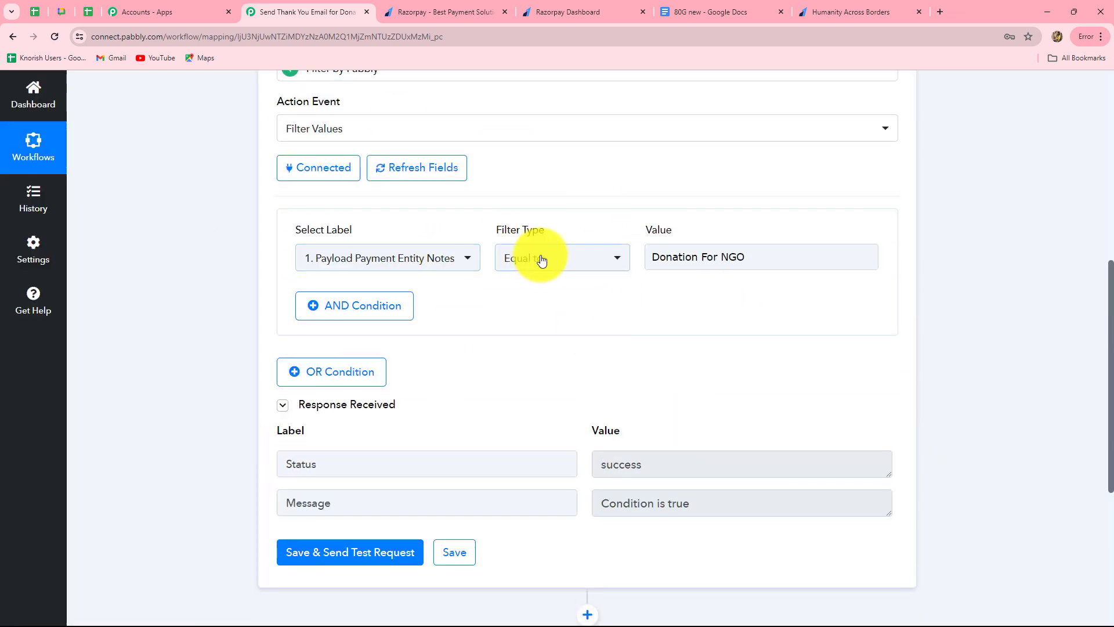
{"action": "left_click", "coordinate": [698, 258]}
{"action": "left_click", "coordinate": [771, 308]}
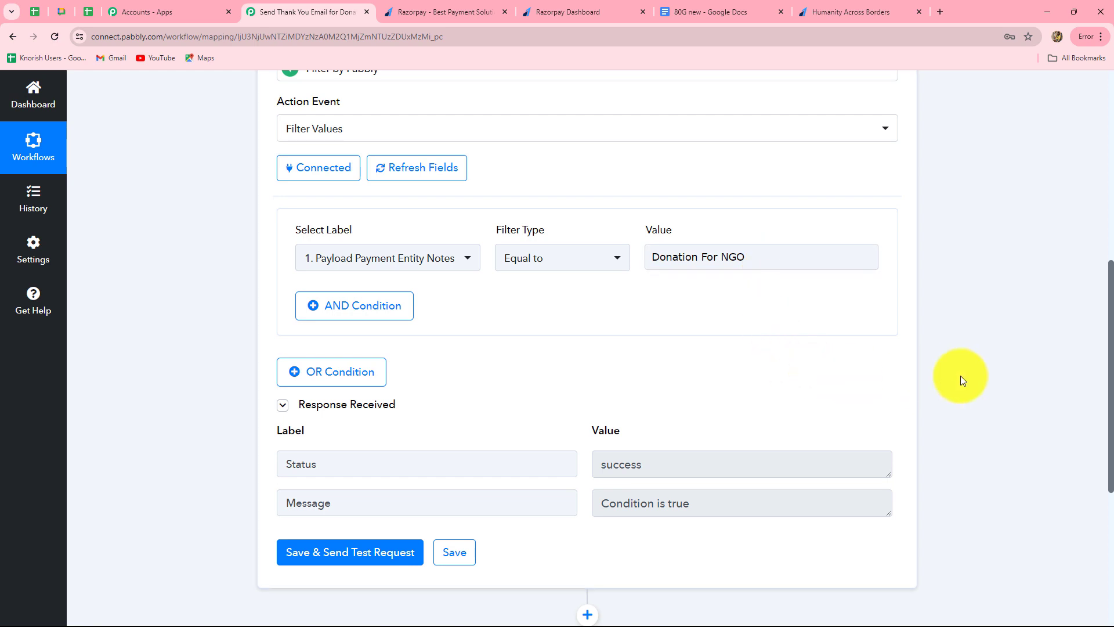
{"action": "left_click", "coordinate": [692, 263]}
{"action": "left_click", "coordinate": [689, 365]}
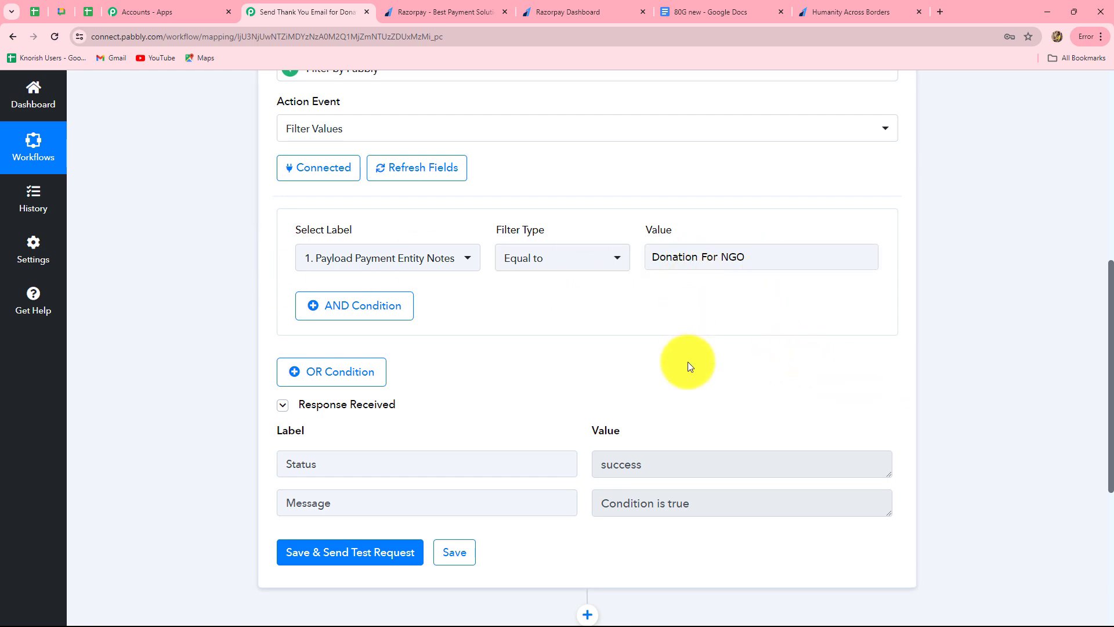
{"action": "scroll", "coordinate": [687, 361], "scroll_direction": "down", "scroll_amount": 5}
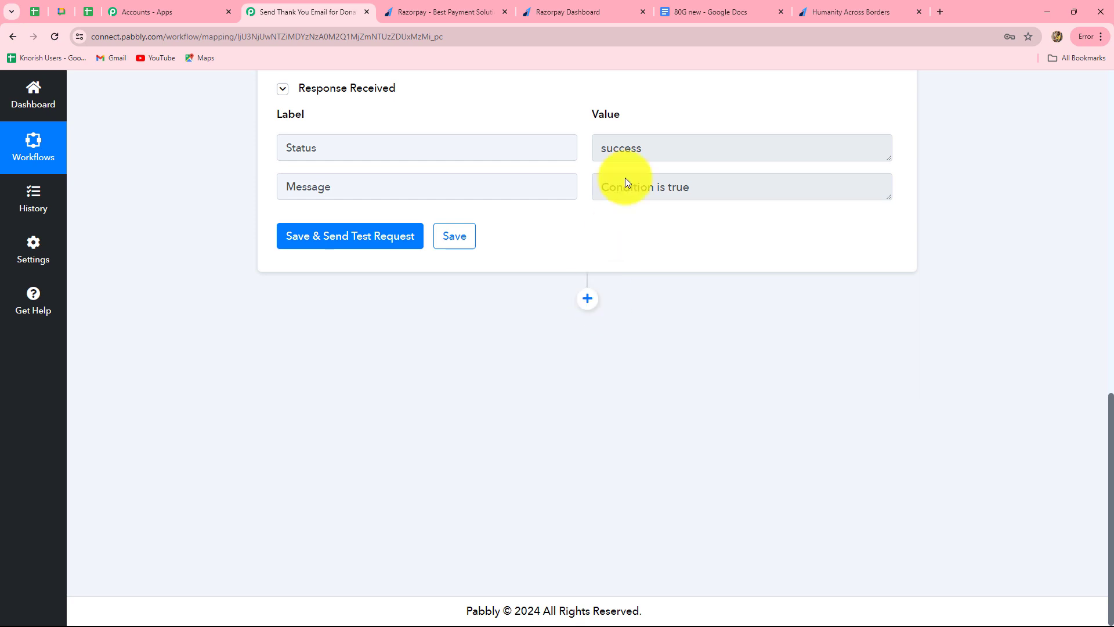
{"action": "left_click", "coordinate": [696, 16]}
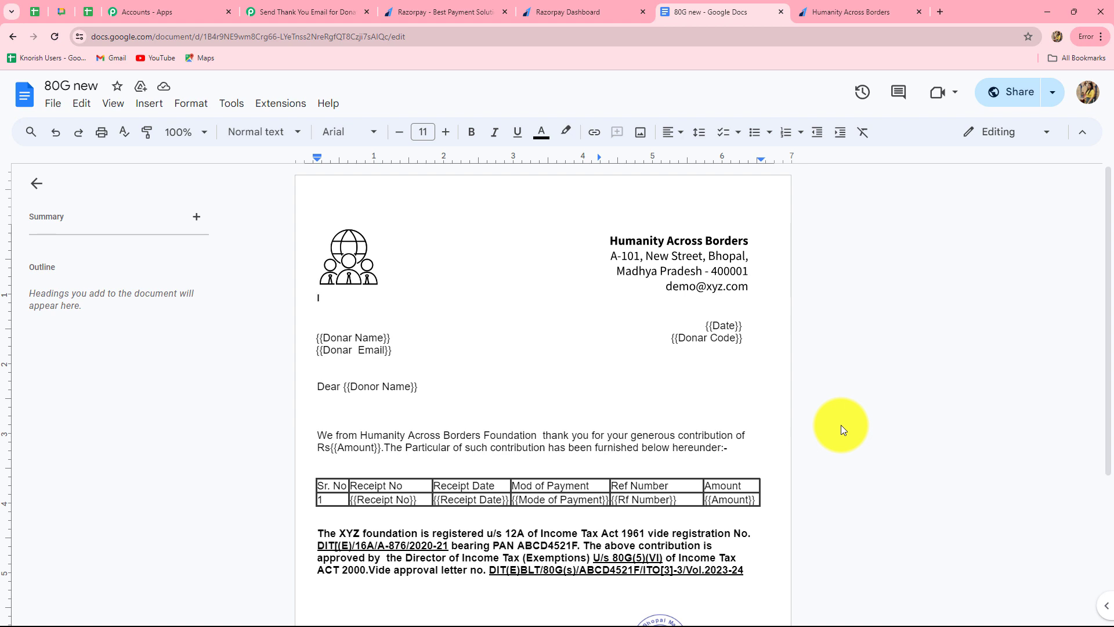
{"action": "scroll", "coordinate": [395, 299], "scroll_direction": "down", "scroll_amount": 1}
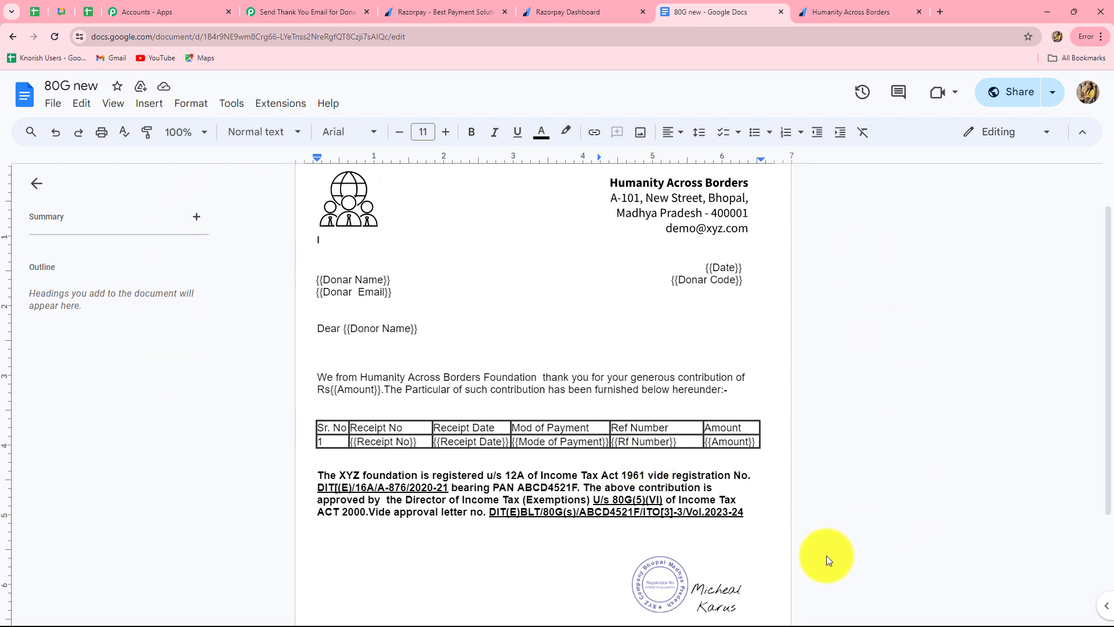
Step: Add a Google Docs step after the filter using Create Document from Template
{"action": "left_click", "coordinate": [308, 11]}
{"action": "left_click", "coordinate": [587, 299]}
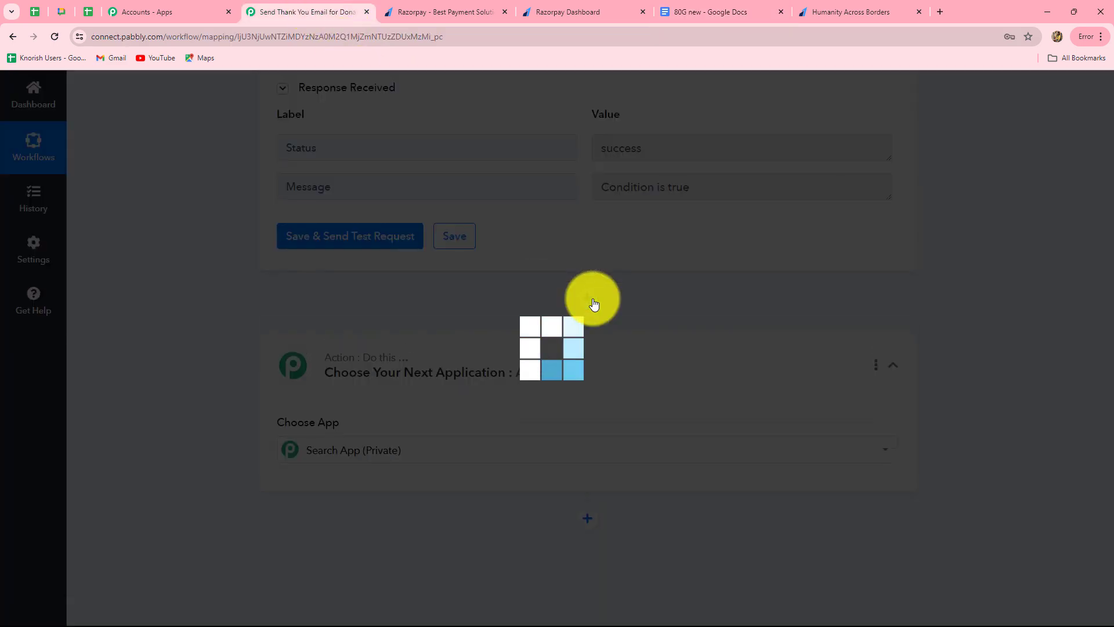
{"action": "type", "text": "Goo"}
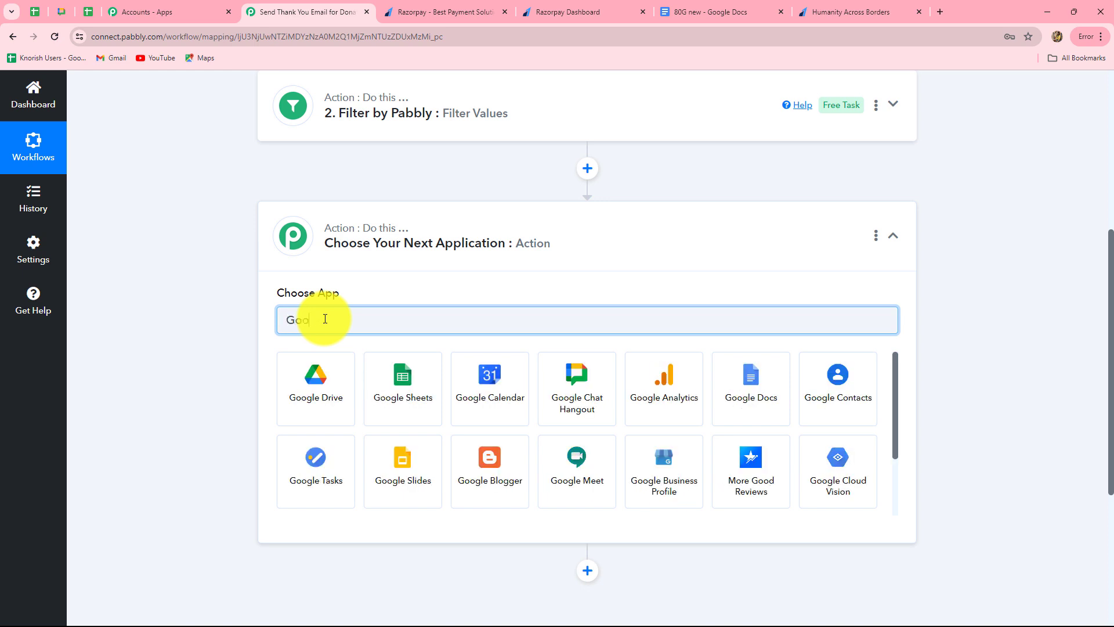
{"action": "left_click", "coordinate": [736, 391]}
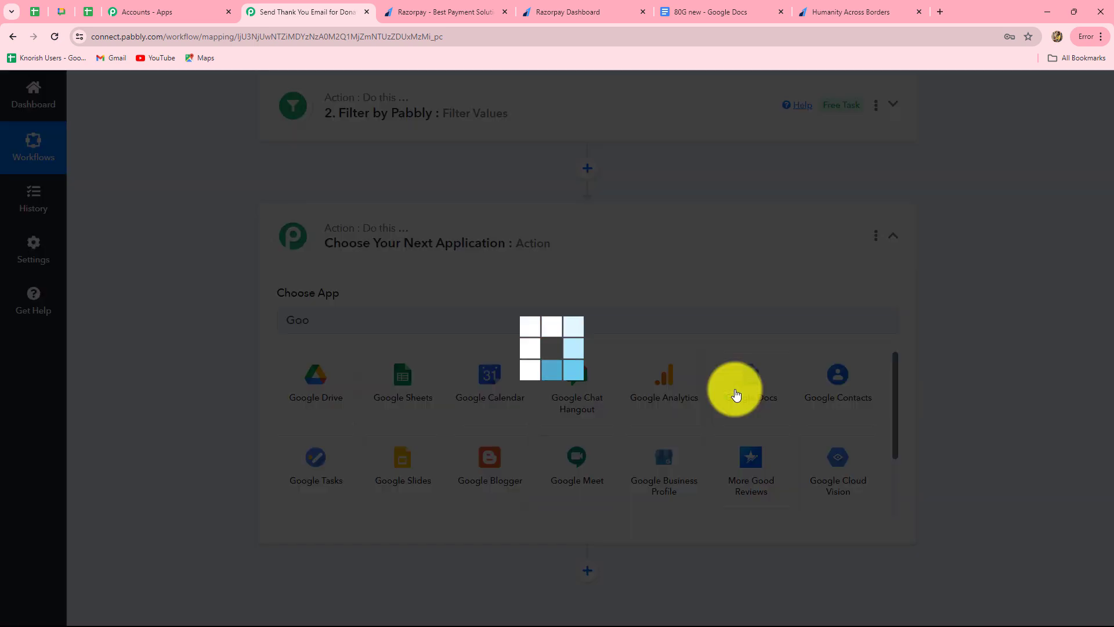
{"action": "left_click", "coordinate": [298, 381]}
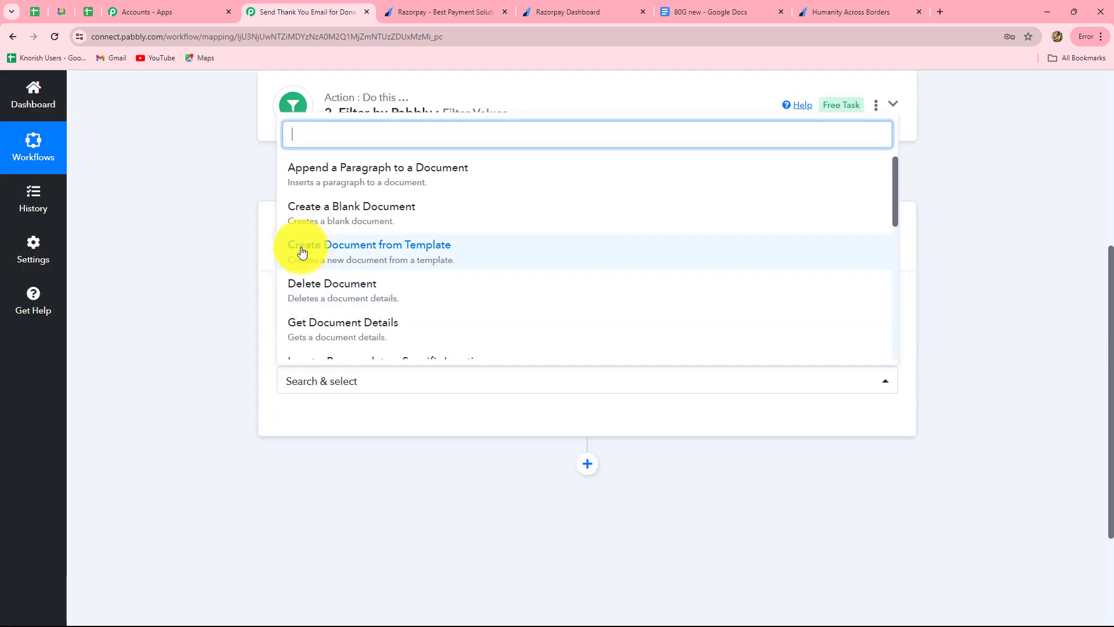
{"action": "left_click", "coordinate": [410, 251]}
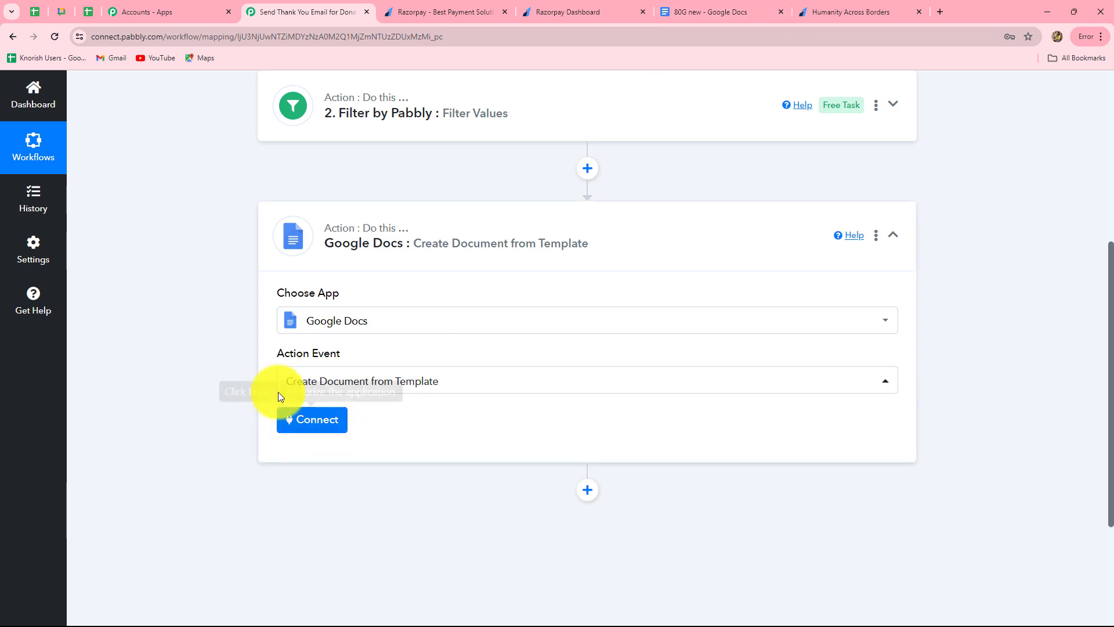
Step: Connect the step to the existing Google Docs #4 account and save
{"action": "left_click", "coordinate": [301, 422]}
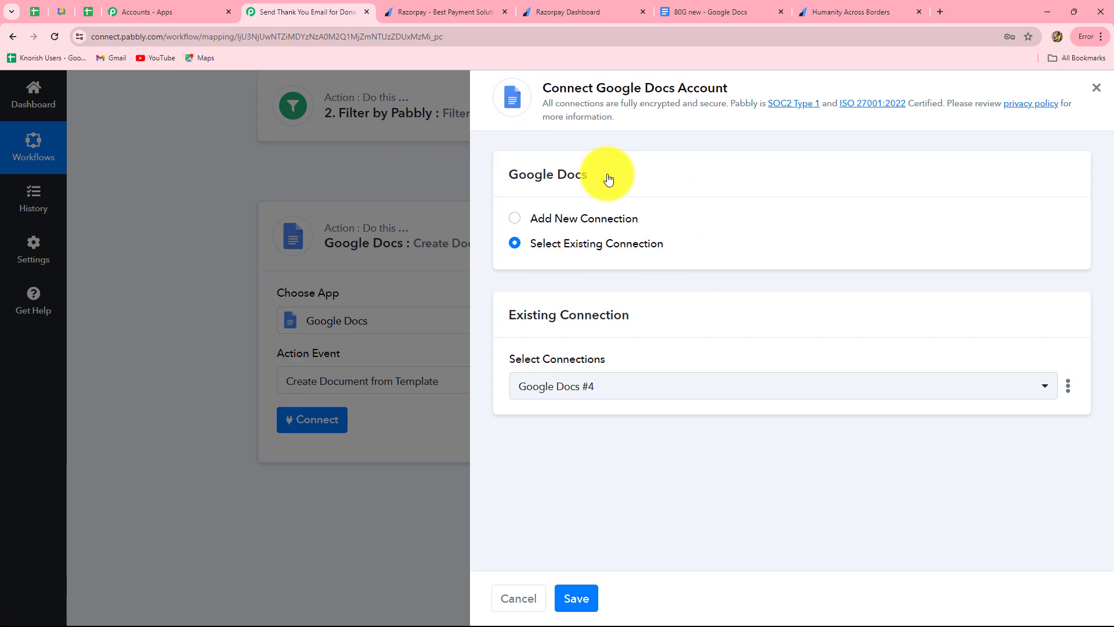
{"action": "left_click", "coordinate": [577, 598]}
{"action": "scroll", "coordinate": [556, 569], "scroll_direction": "down", "scroll_amount": 3}
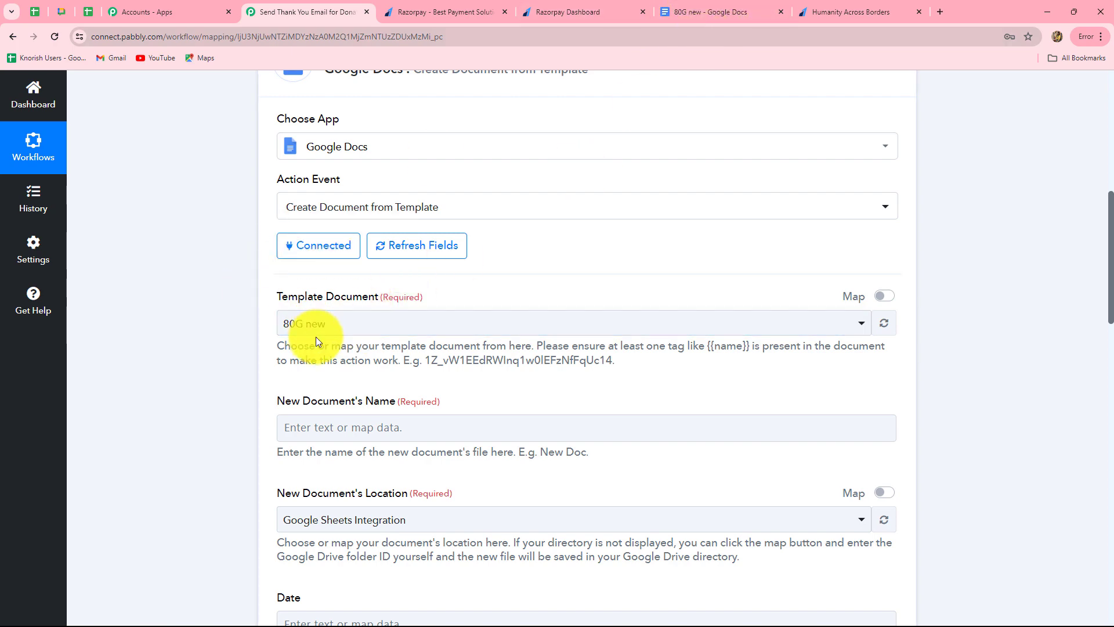
{"action": "scroll", "coordinate": [316, 339], "scroll_direction": "down", "scroll_amount": 1}
{"action": "scroll", "coordinate": [316, 339], "scroll_direction": "down", "scroll_amount": 4}
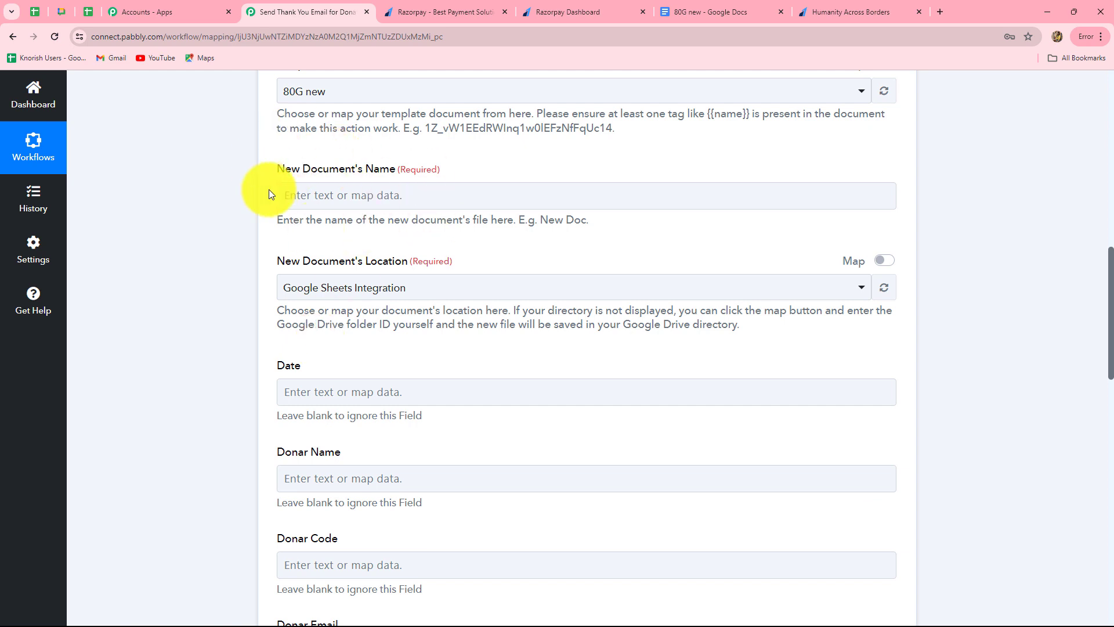
{"action": "left_click", "coordinate": [376, 195]}
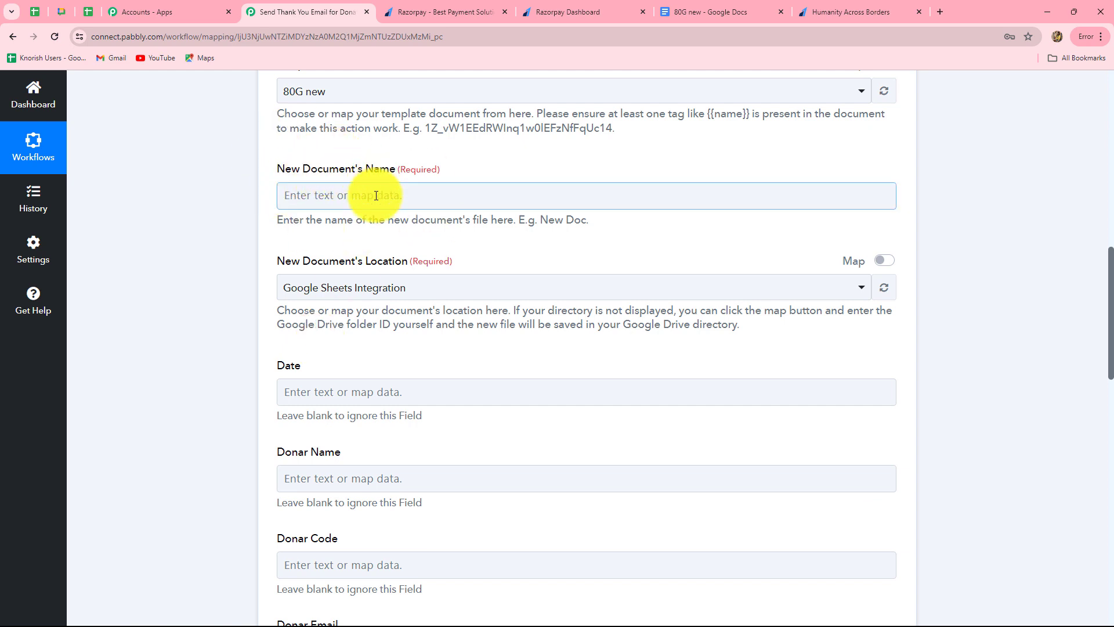
Step: Set New Document's Name to '80G Certificate for:' plus Payload Payment Entity Notes Full Name
{"action": "left_click", "coordinate": [340, 202]}
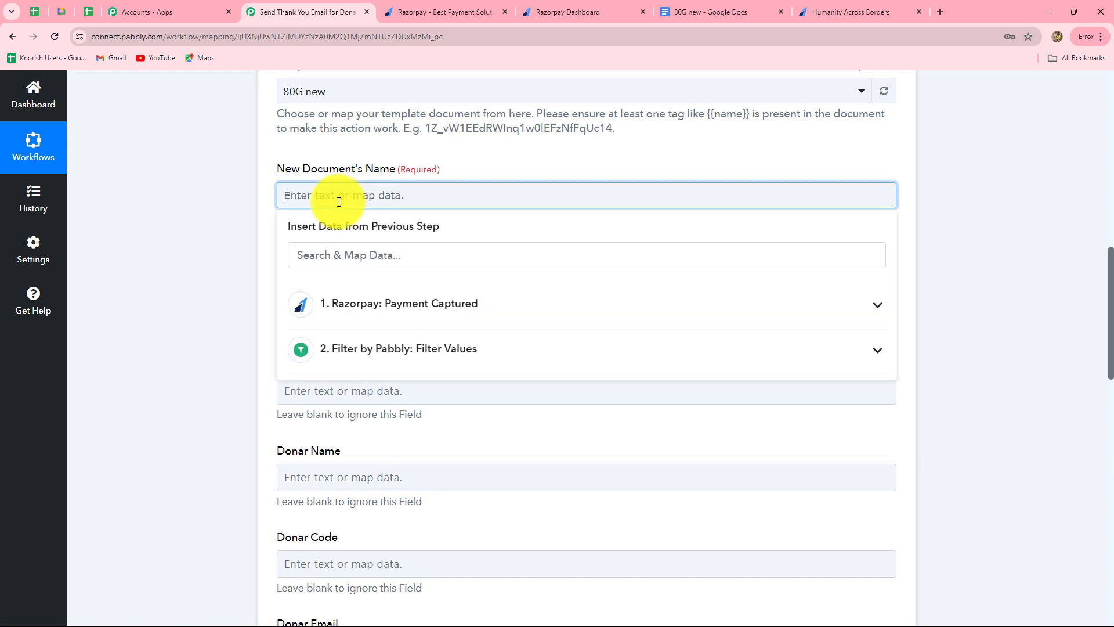
{"action": "type", "text": "80G Certificate for:"}
{"action": "left_click", "coordinate": [399, 303]}
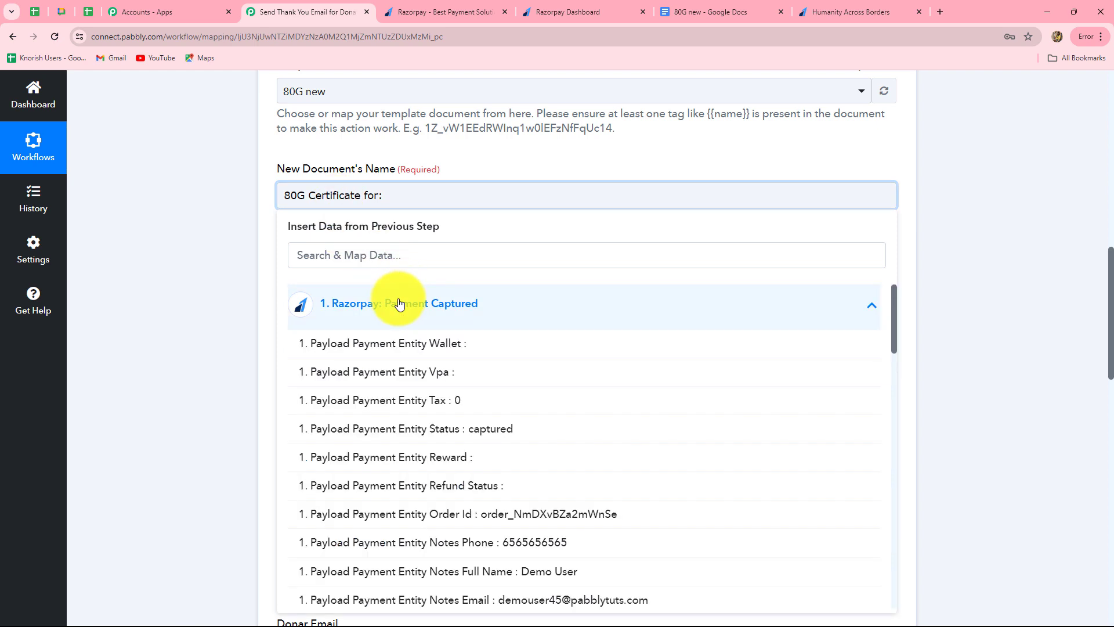
{"action": "scroll", "coordinate": [581, 492], "scroll_direction": "down", "scroll_amount": 4}
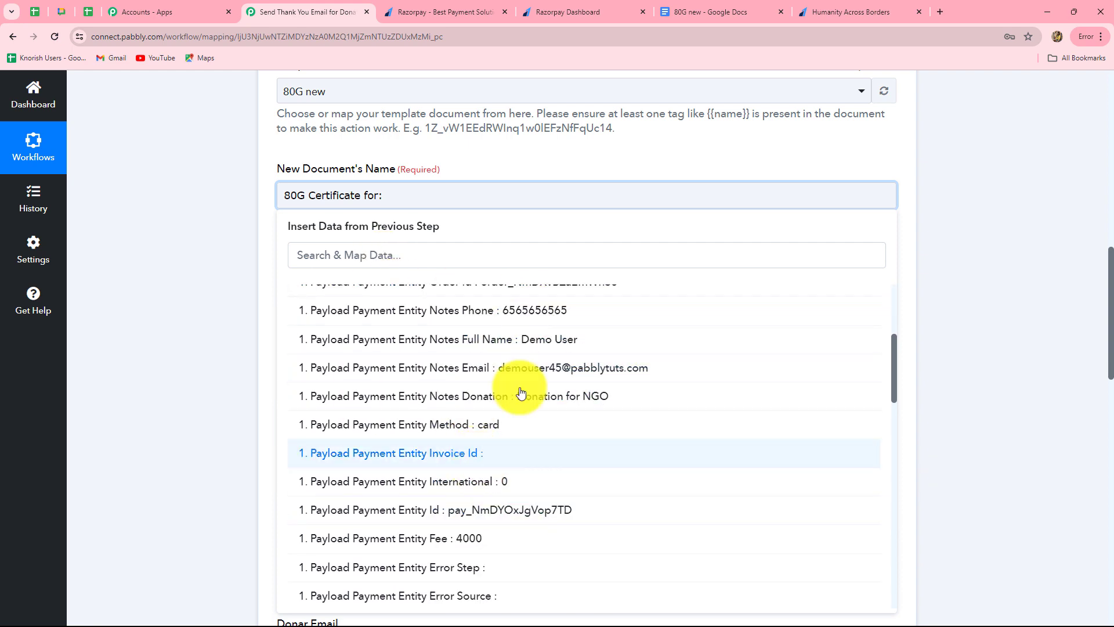
{"action": "left_click", "coordinate": [552, 339]}
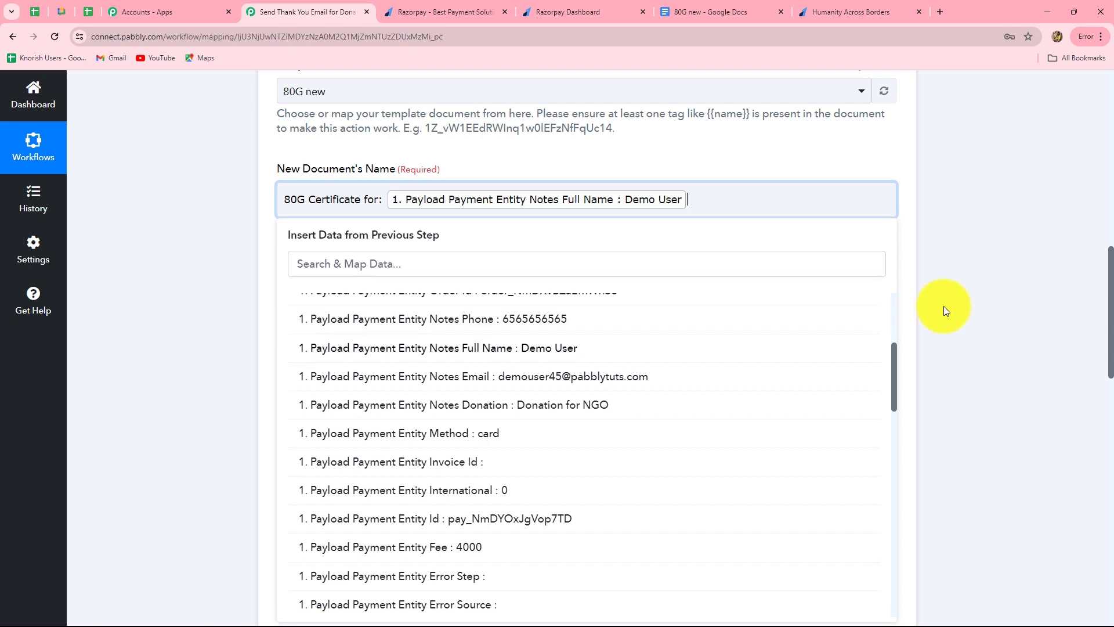
{"action": "left_click", "coordinate": [981, 305]}
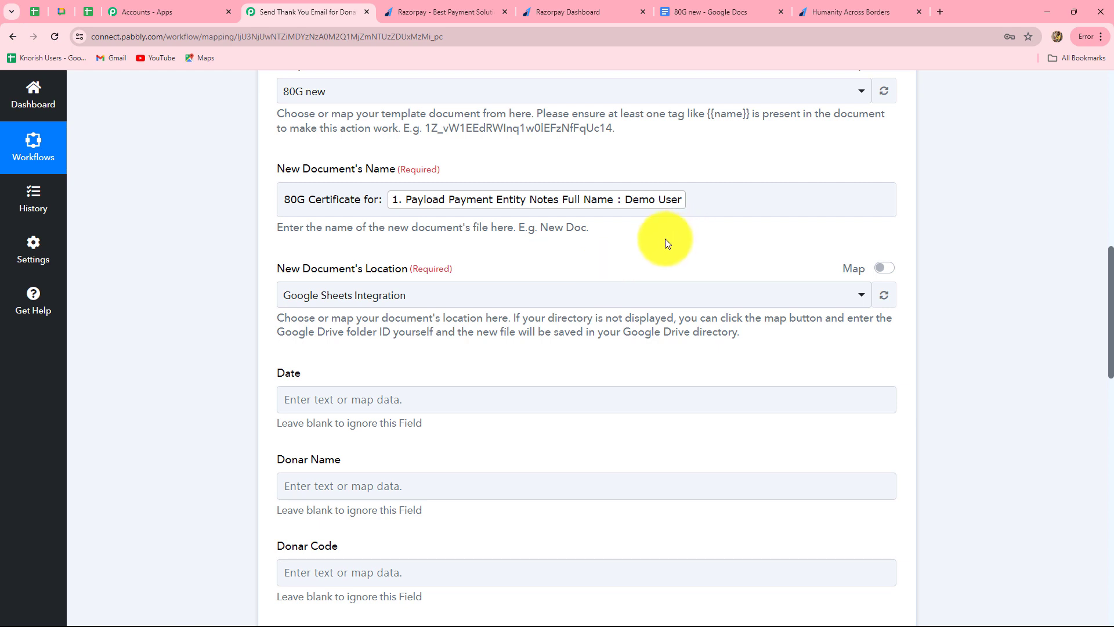
{"action": "scroll", "coordinate": [660, 241], "scroll_direction": "down", "scroll_amount": 3}
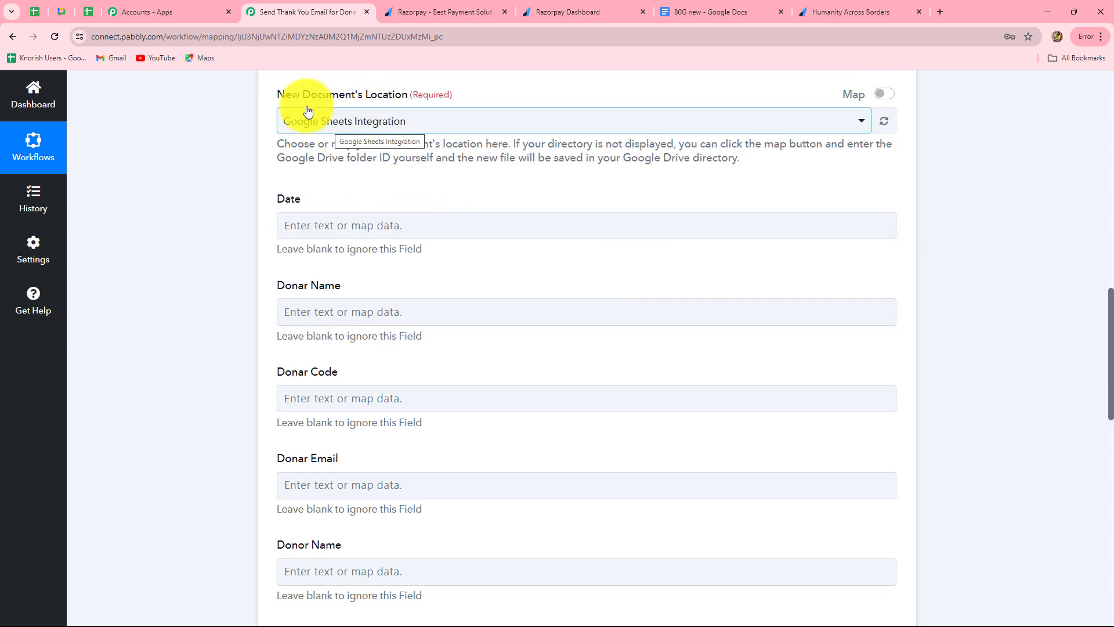
Step: Set the New Document's Location to New Posts
{"action": "left_click", "coordinate": [398, 118]}
{"action": "left_click", "coordinate": [324, 216]}
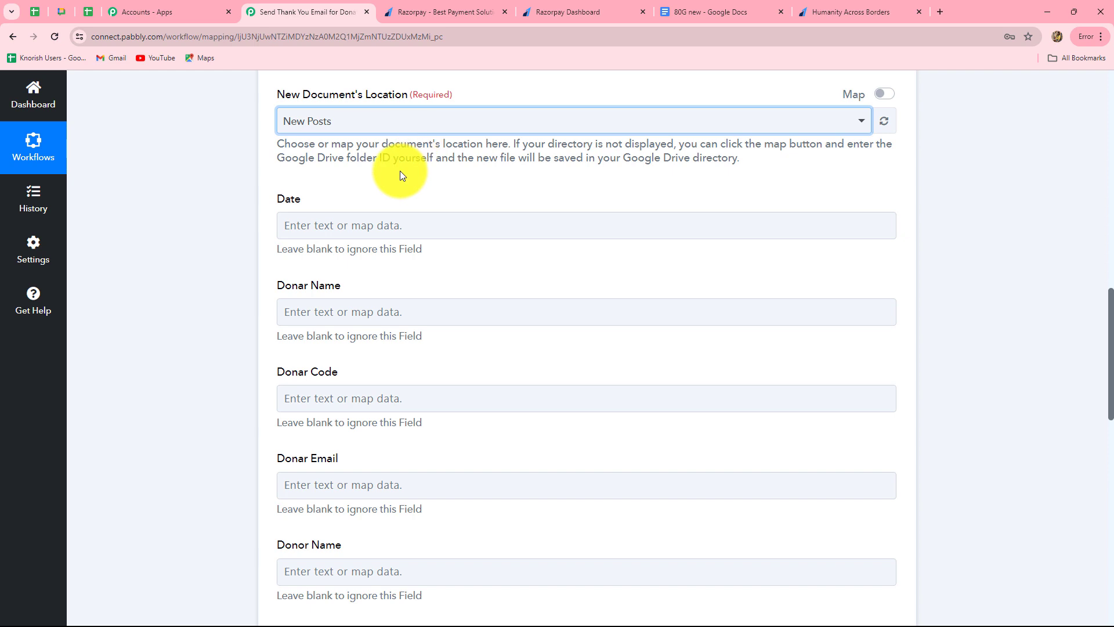
{"action": "scroll", "coordinate": [398, 171], "scroll_direction": "down", "scroll_amount": 2}
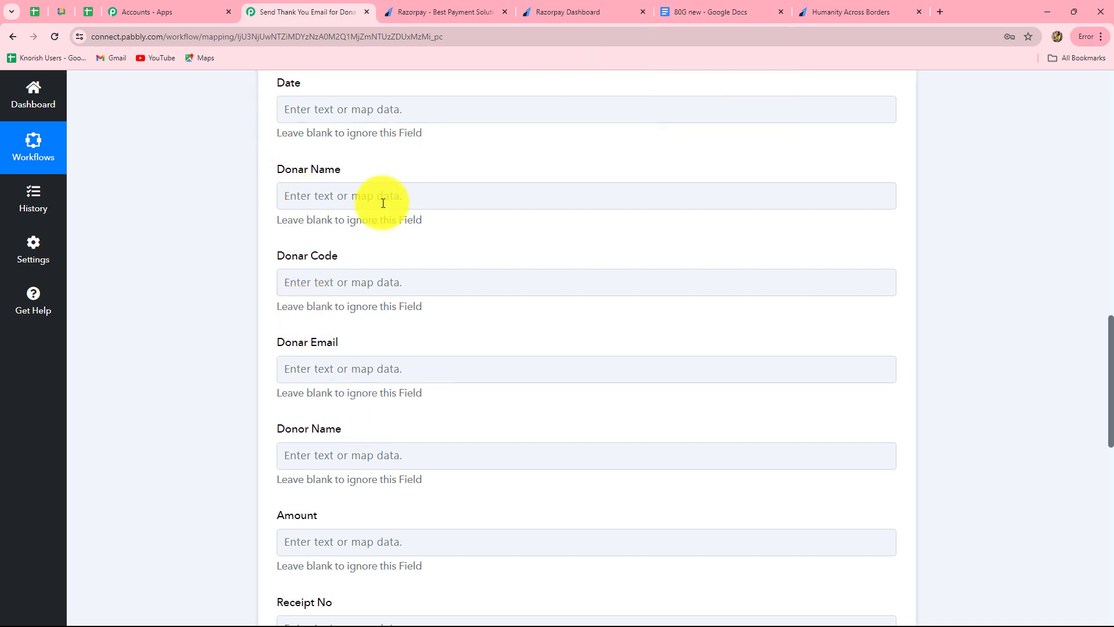
Step: Compare the 80G new template's placeholders with the form's unmapped fields such as Date
{"action": "left_click", "coordinate": [706, 8]}
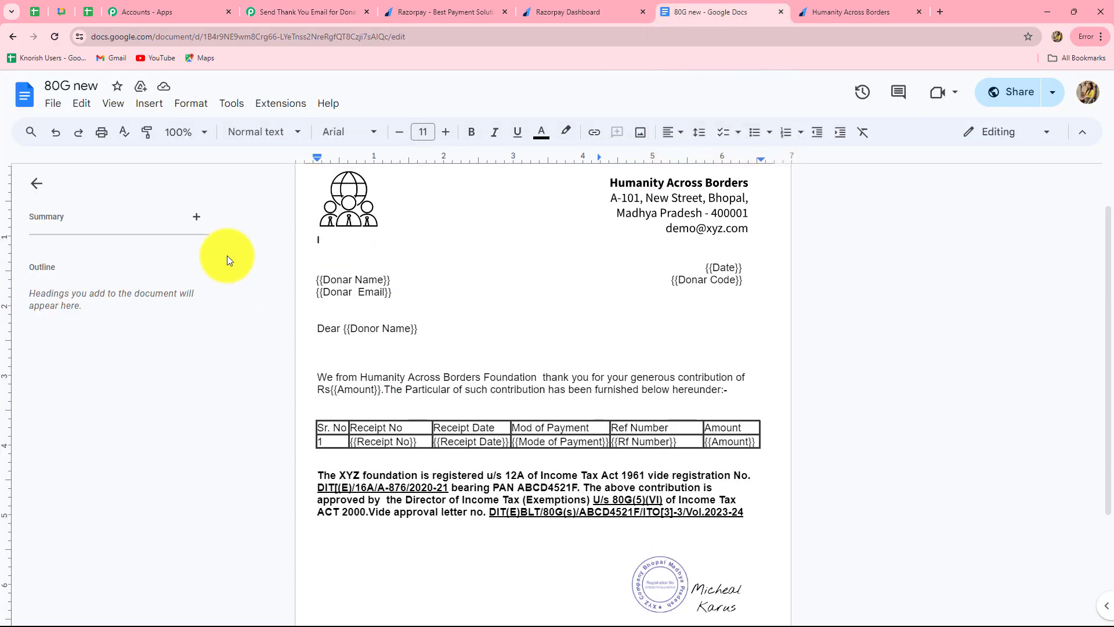
{"action": "left_click", "coordinate": [307, 8]}
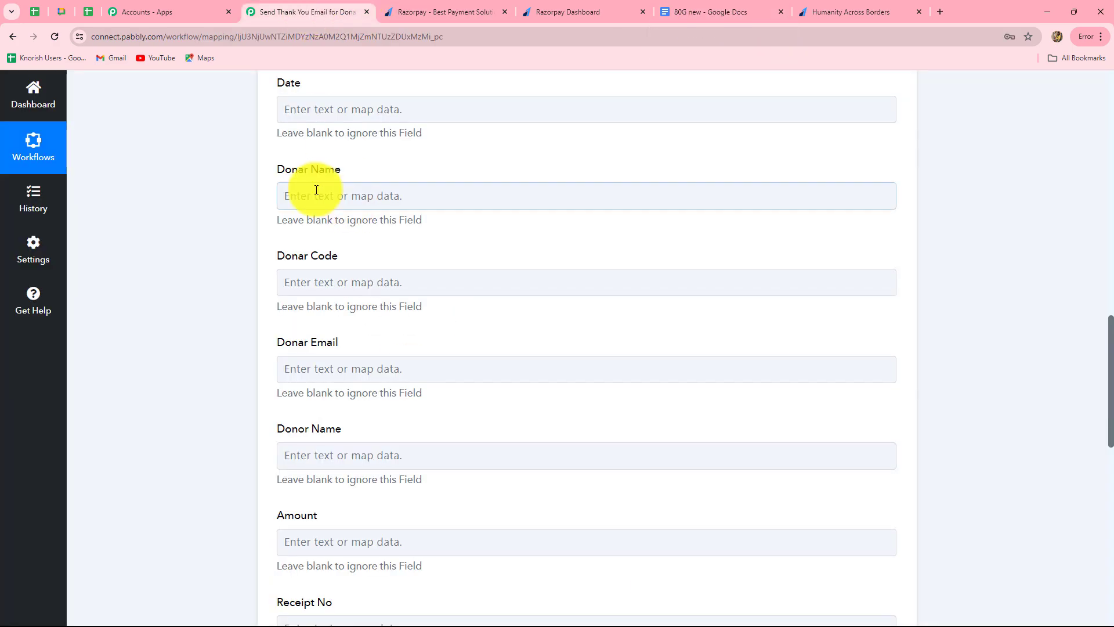
{"action": "scroll", "coordinate": [500, 443], "scroll_direction": "down", "scroll_amount": 5}
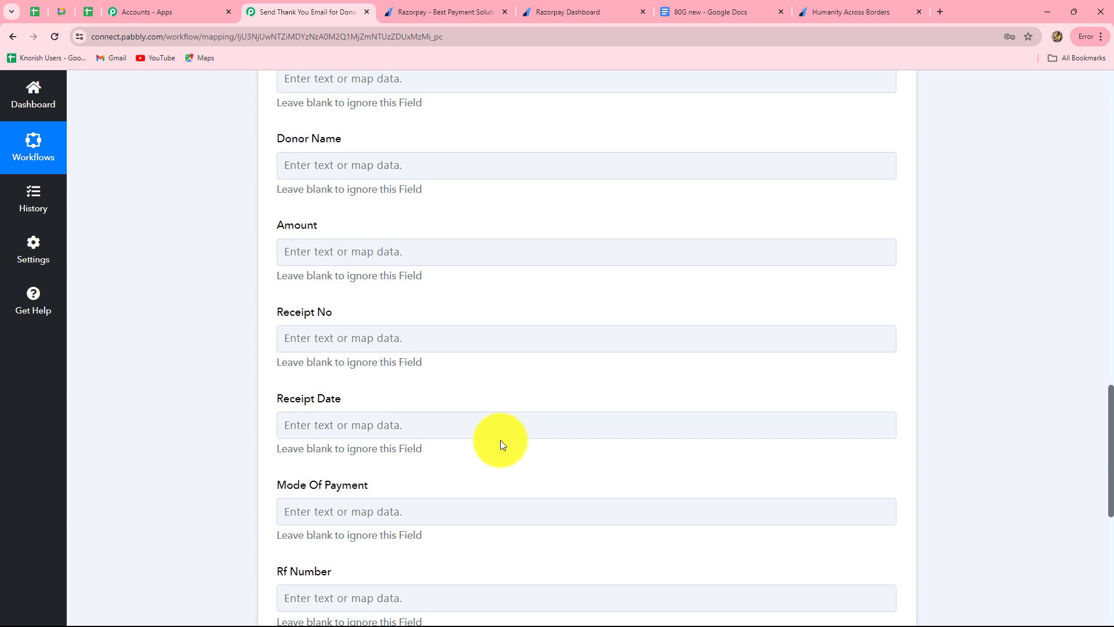
{"action": "scroll", "coordinate": [500, 442], "scroll_direction": "up", "scroll_amount": 5}
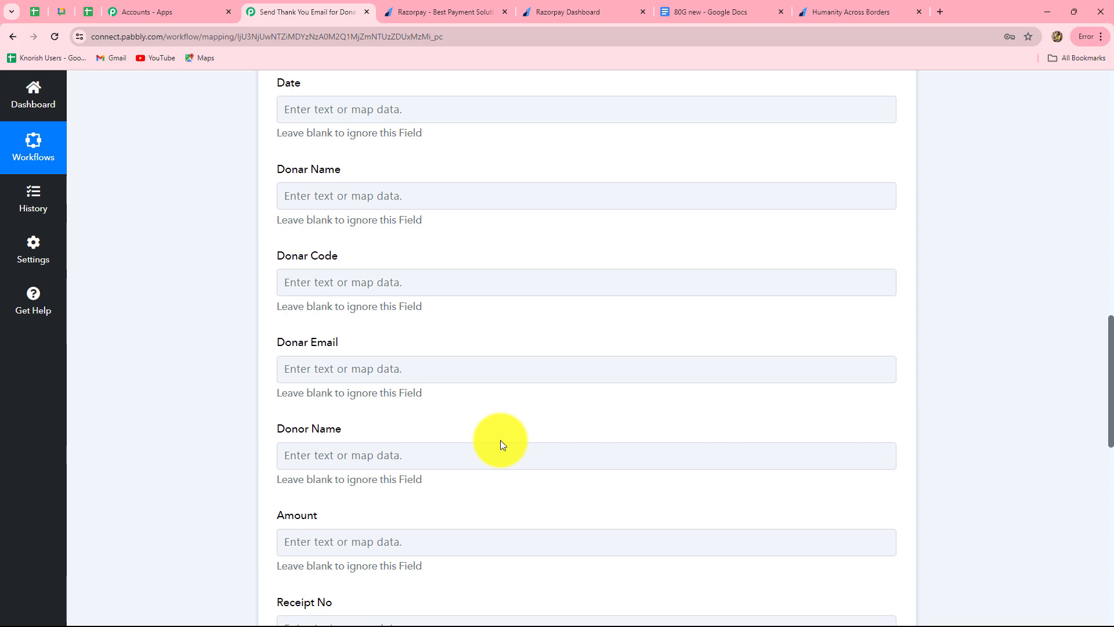
{"action": "scroll", "coordinate": [502, 443], "scroll_direction": "up", "scroll_amount": 4}
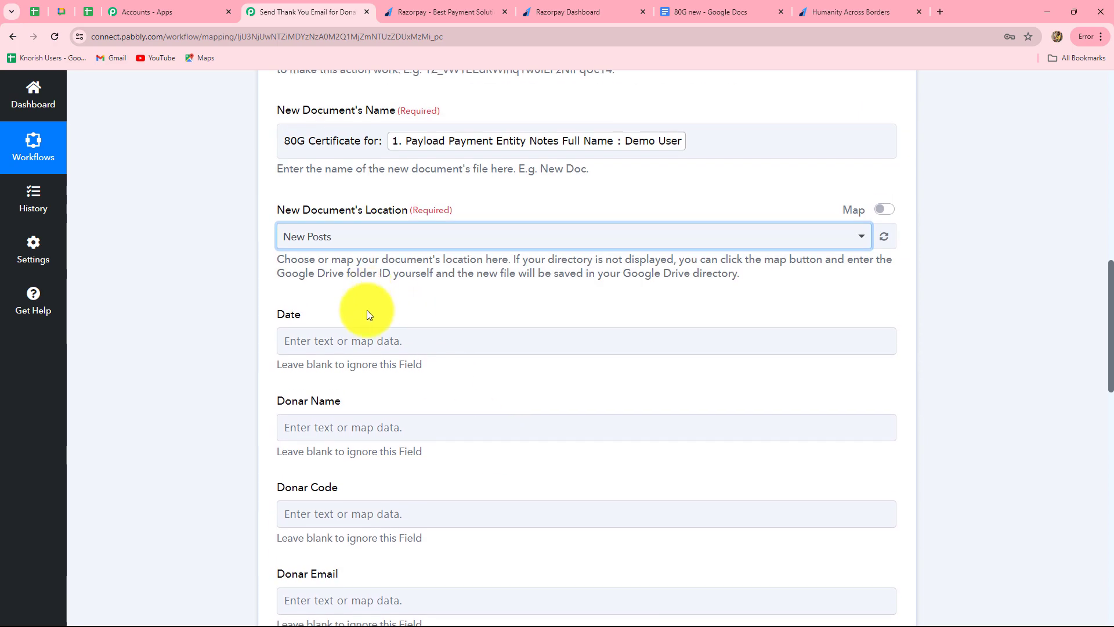
{"action": "scroll", "coordinate": [366, 308], "scroll_direction": "down", "scroll_amount": 3}
{"action": "left_click", "coordinate": [372, 167]}
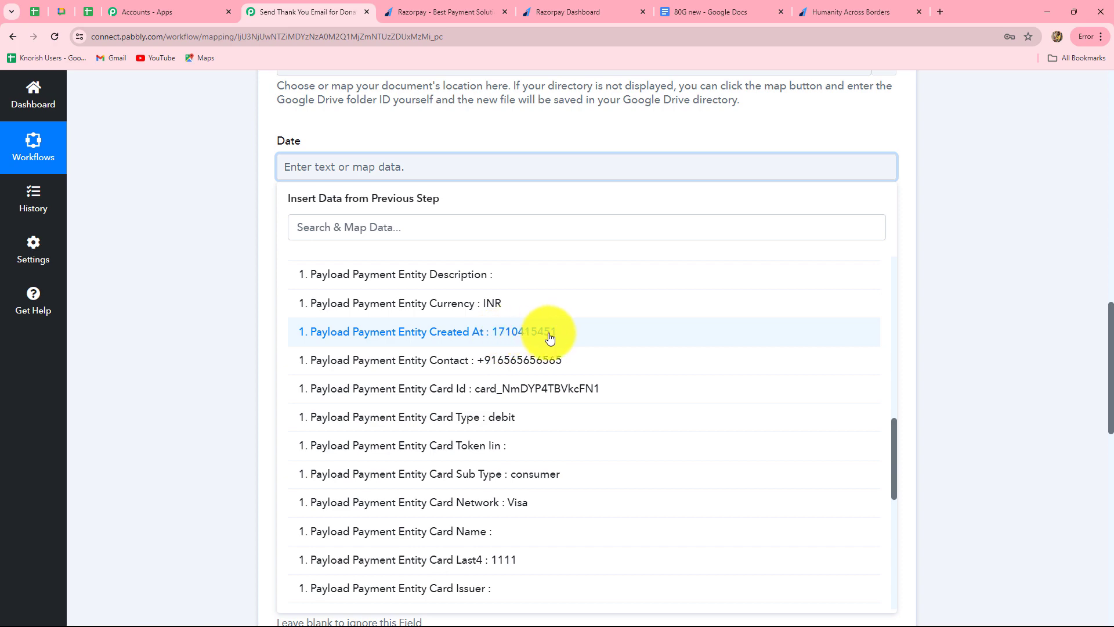
{"action": "scroll", "coordinate": [952, 285], "scroll_direction": "up", "scroll_amount": 15}
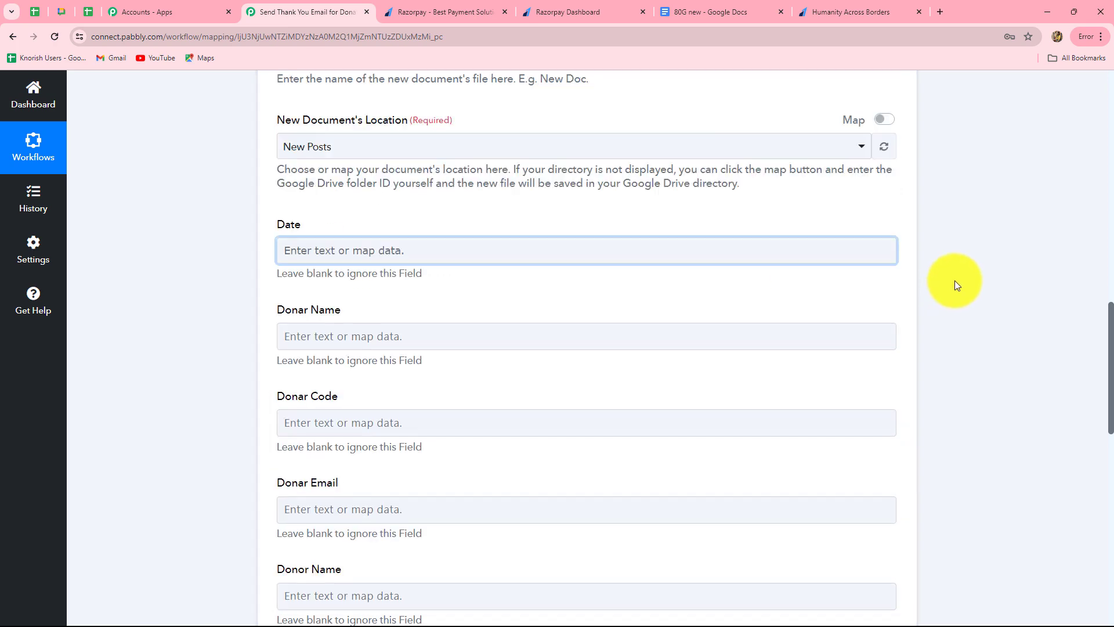
{"action": "scroll", "coordinate": [907, 308], "scroll_direction": "down", "scroll_amount": 4}
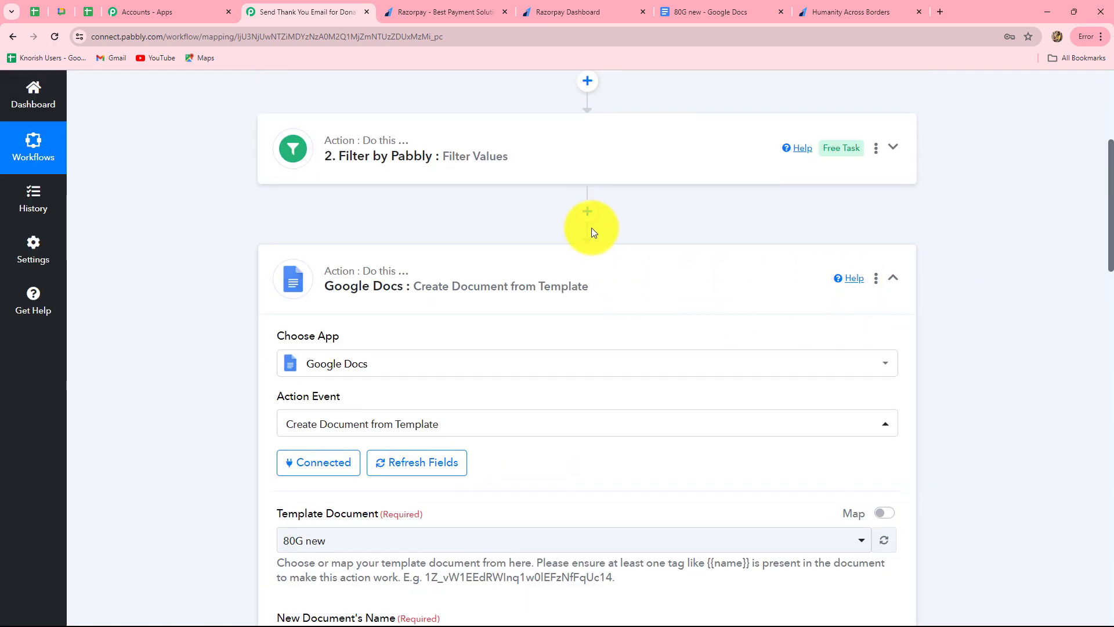
Step: Insert a Date/Time Formatter step using Format Date with Time Zone before Google Docs, and connect it
{"action": "left_click", "coordinate": [587, 213]}
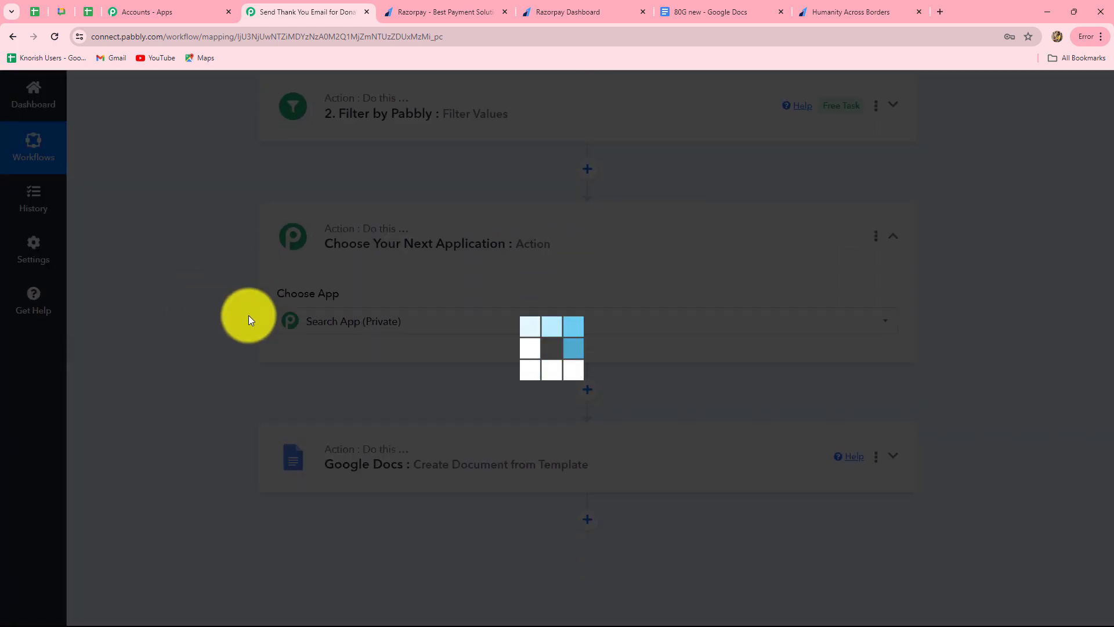
{"action": "type", "text": "date"}
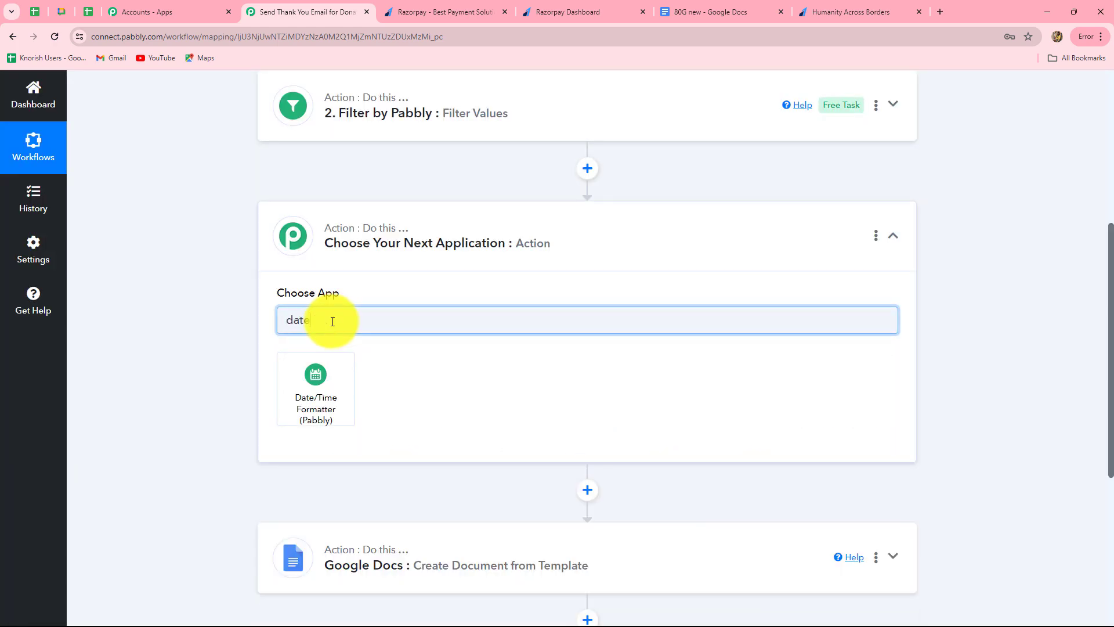
{"action": "left_click", "coordinate": [343, 396]}
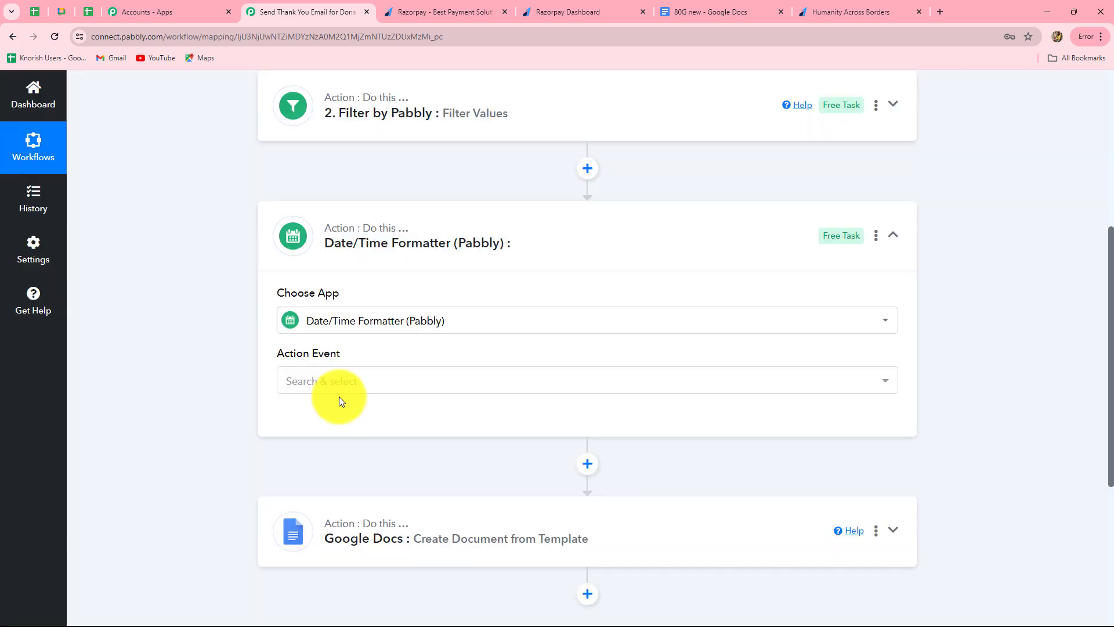
{"action": "left_click", "coordinate": [354, 382]}
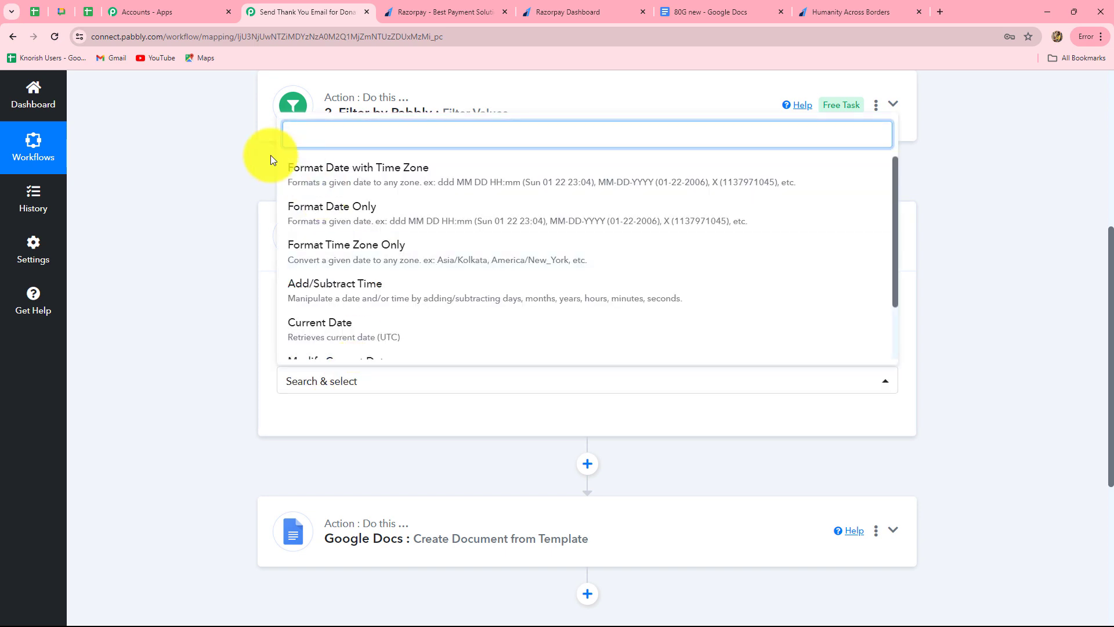
{"action": "left_click", "coordinate": [312, 180]}
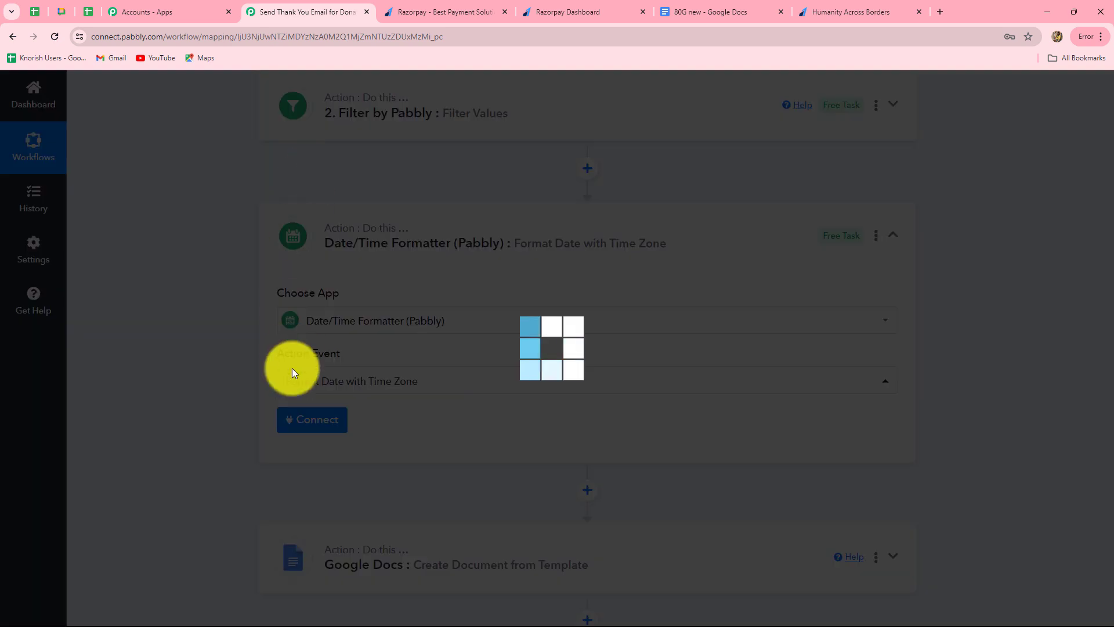
{"action": "left_click", "coordinate": [305, 420]}
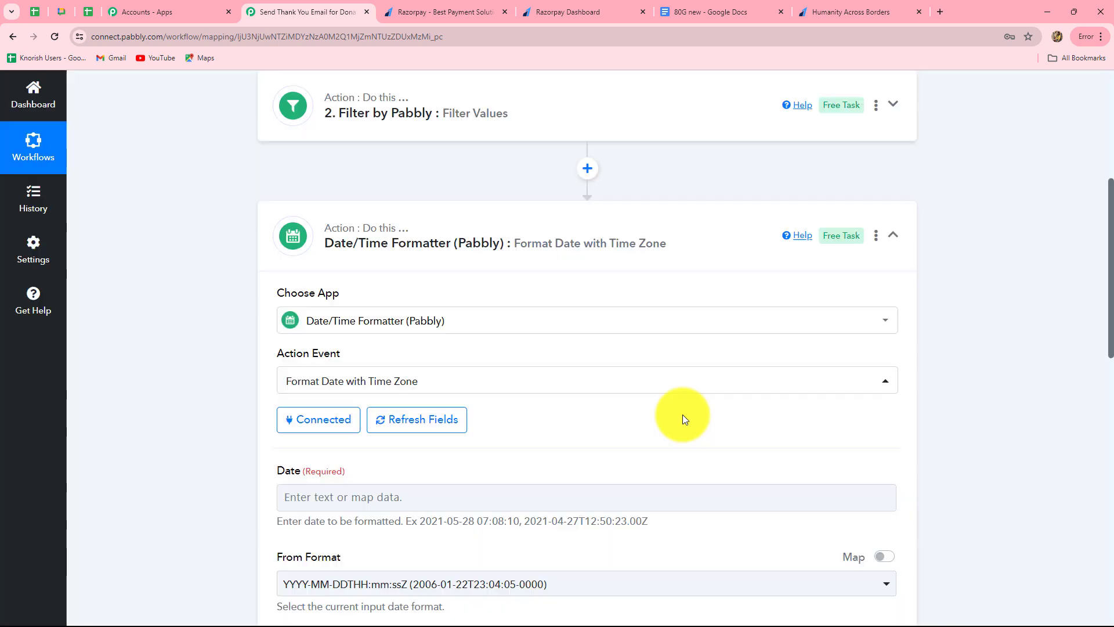
{"action": "scroll", "coordinate": [682, 414], "scroll_direction": "down", "scroll_amount": 6}
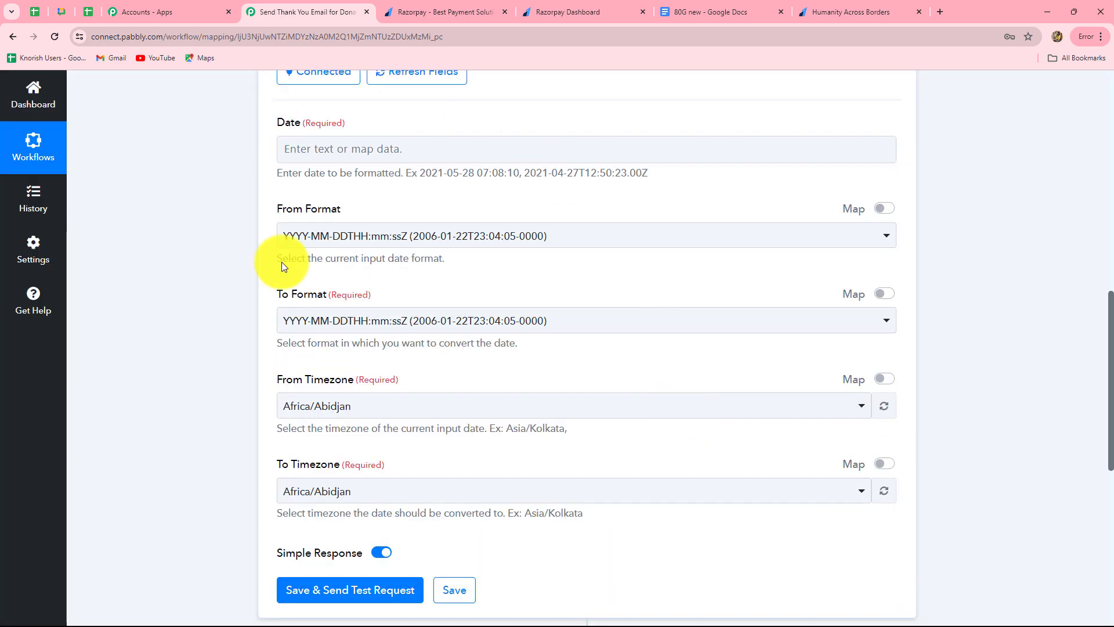
Step: Use the Razorpay payment's creation timestamp as the date to format
{"action": "left_click", "coordinate": [437, 145]}
{"action": "left_click", "coordinate": [448, 265]}
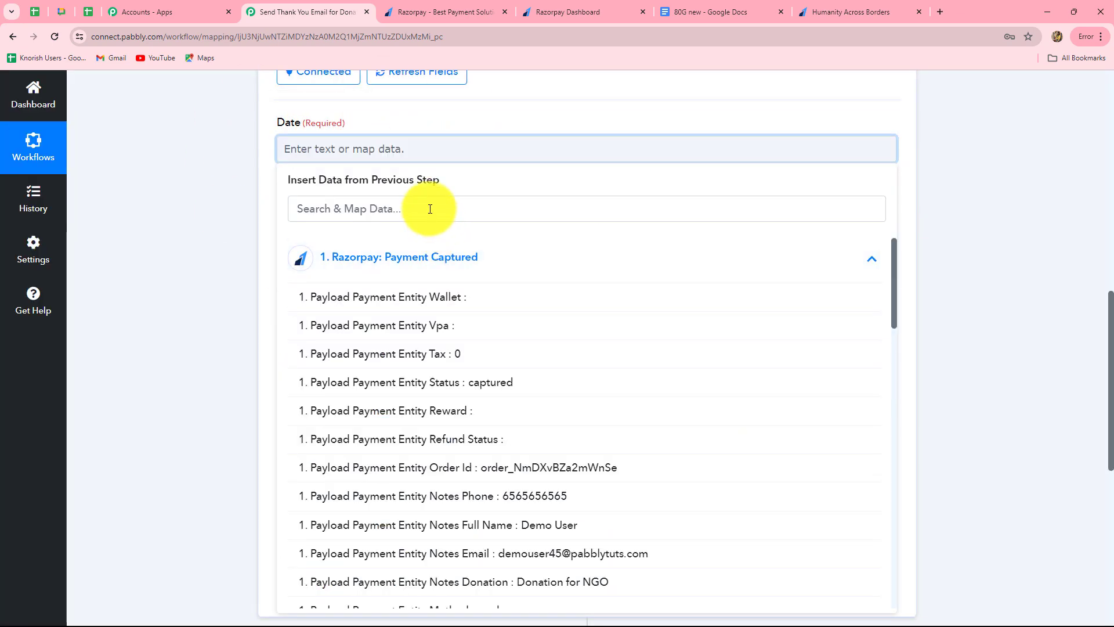
{"action": "left_click", "coordinate": [459, 208]}
{"action": "type", "text": "create"}
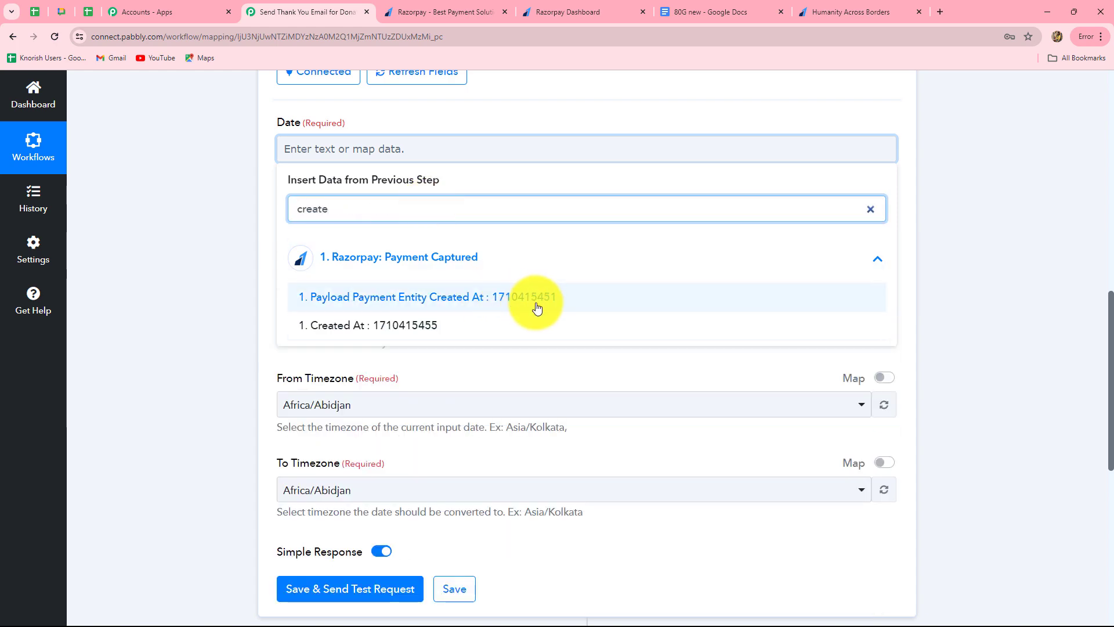
{"action": "left_click", "coordinate": [535, 299]}
{"action": "scroll", "coordinate": [638, 293], "scroll_direction": "down", "scroll_amount": 1}
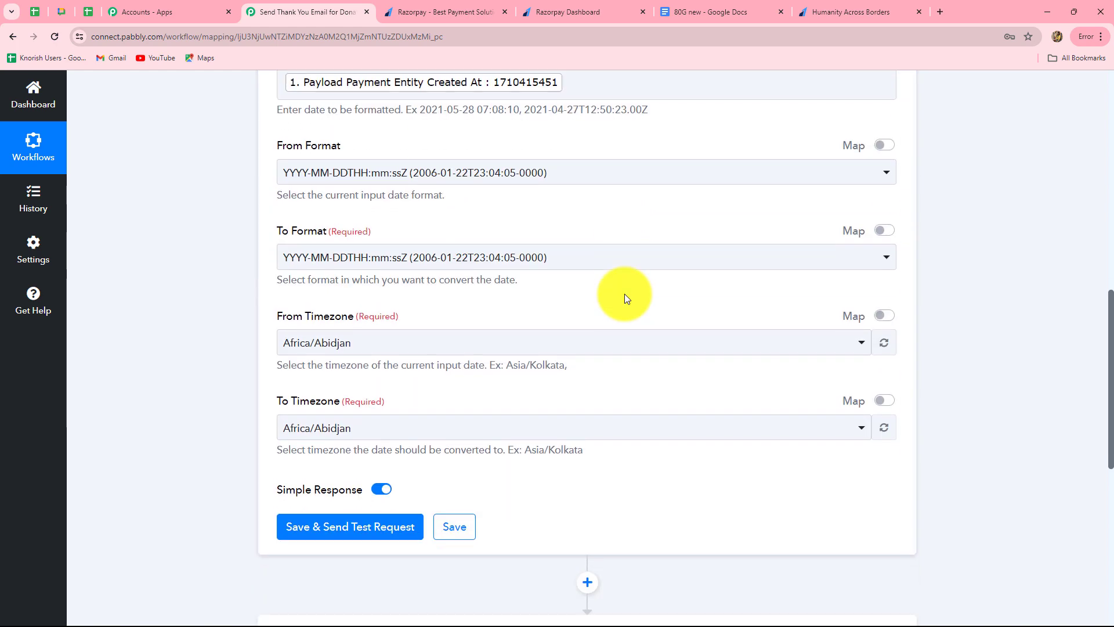
{"action": "scroll", "coordinate": [625, 294], "scroll_direction": "down", "scroll_amount": 1}
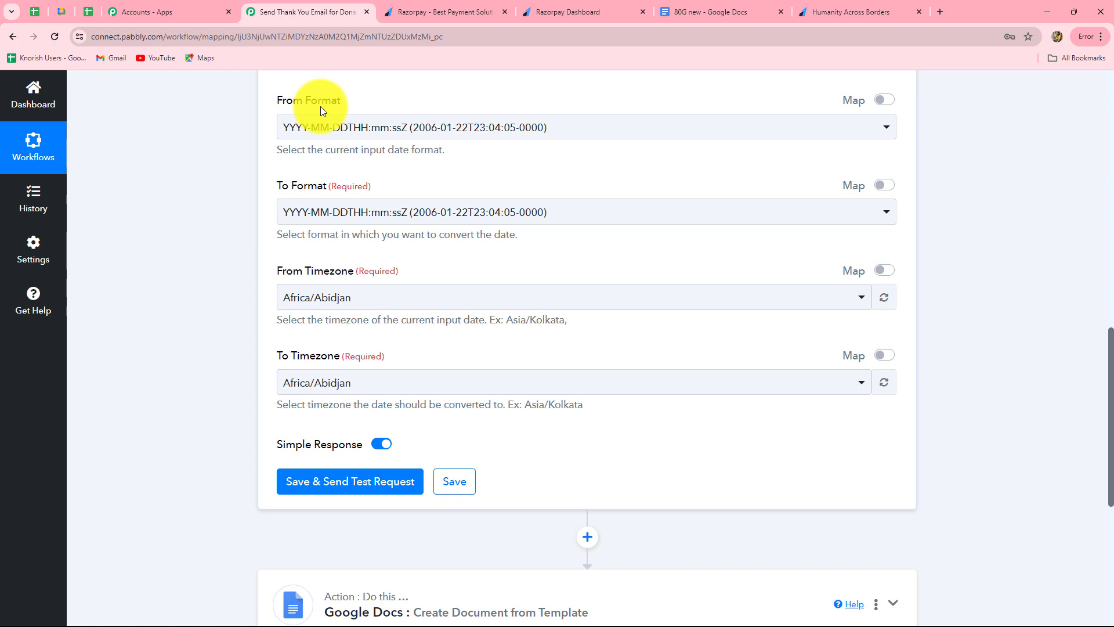
Step: Set From Format to Timestamp and To Format to DD-MM-YYYY
{"action": "left_click", "coordinate": [327, 127]}
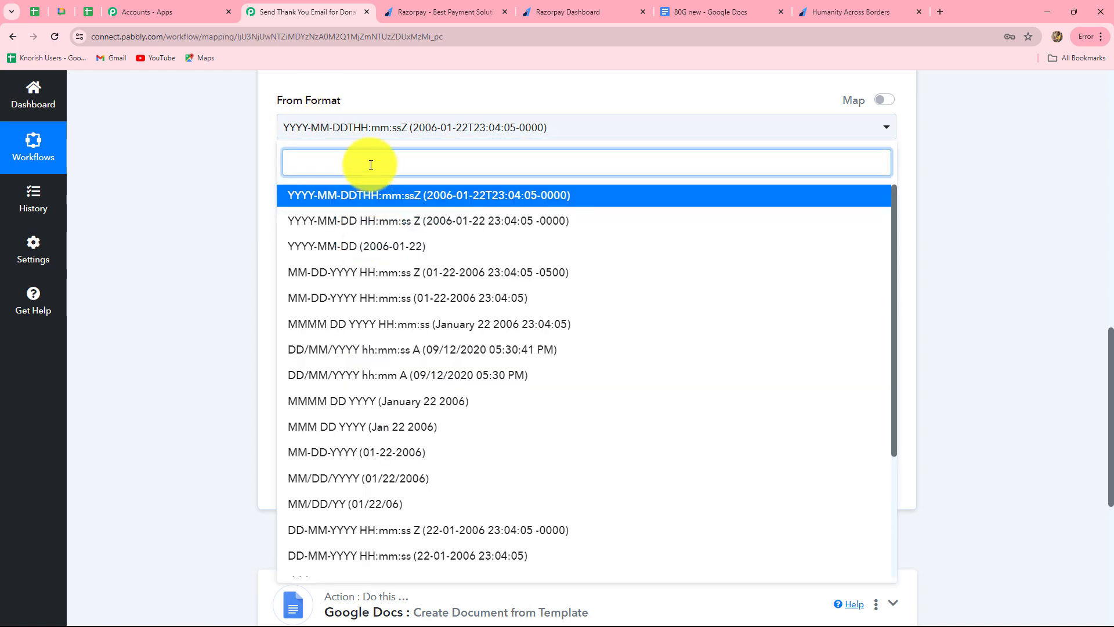
{"action": "scroll", "coordinate": [398, 356], "scroll_direction": "down", "scroll_amount": 3}
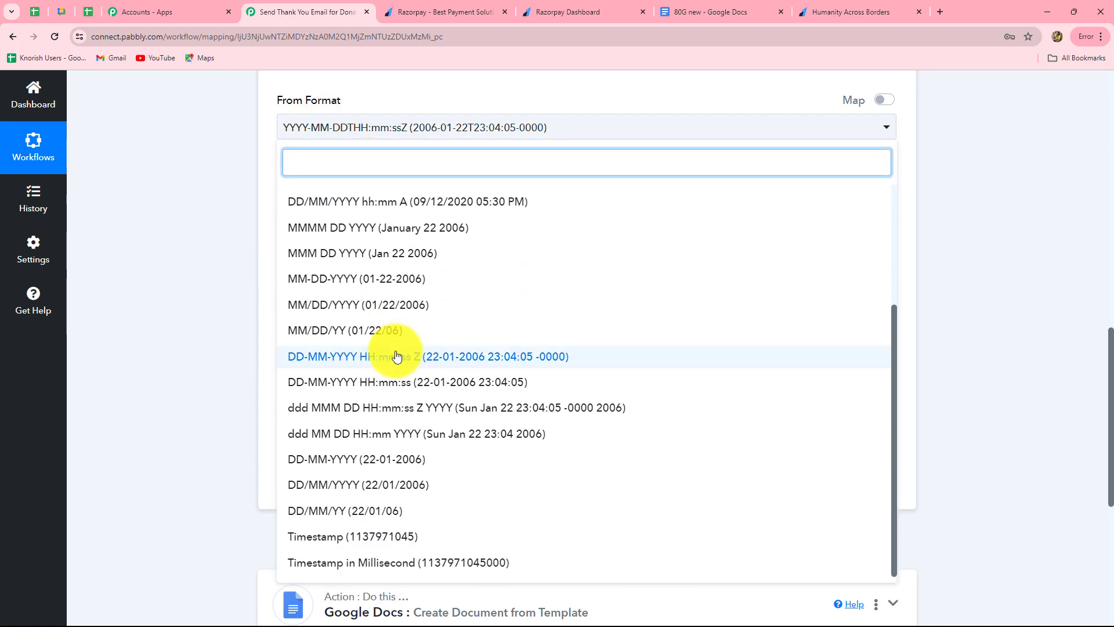
{"action": "left_click", "coordinate": [386, 535]}
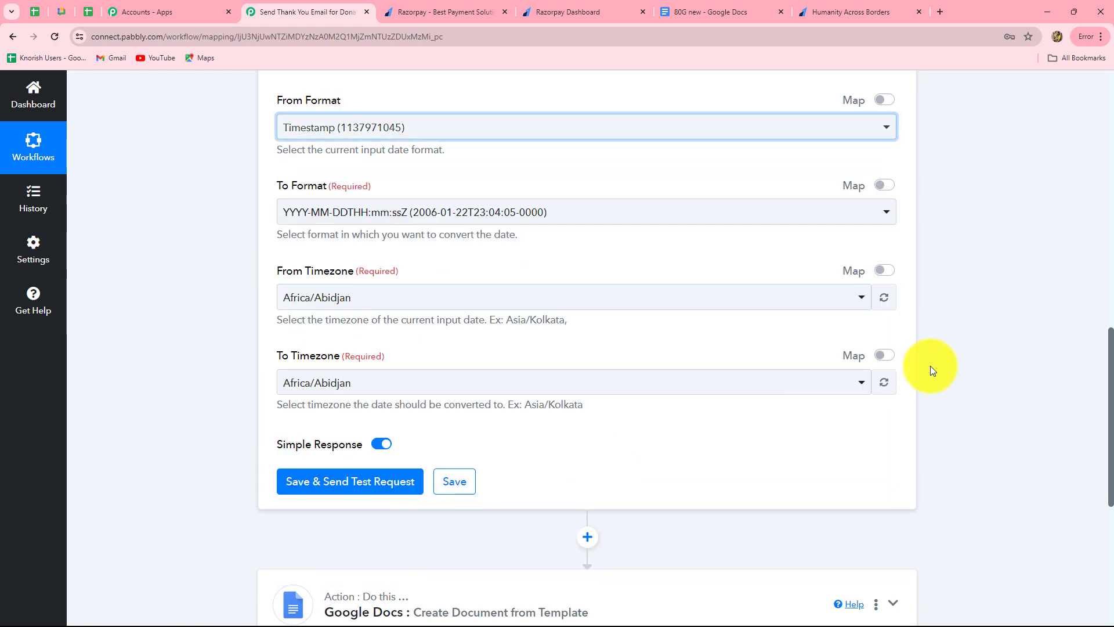
{"action": "left_click", "coordinate": [455, 214]}
{"action": "scroll", "coordinate": [410, 398], "scroll_direction": "down", "scroll_amount": 3}
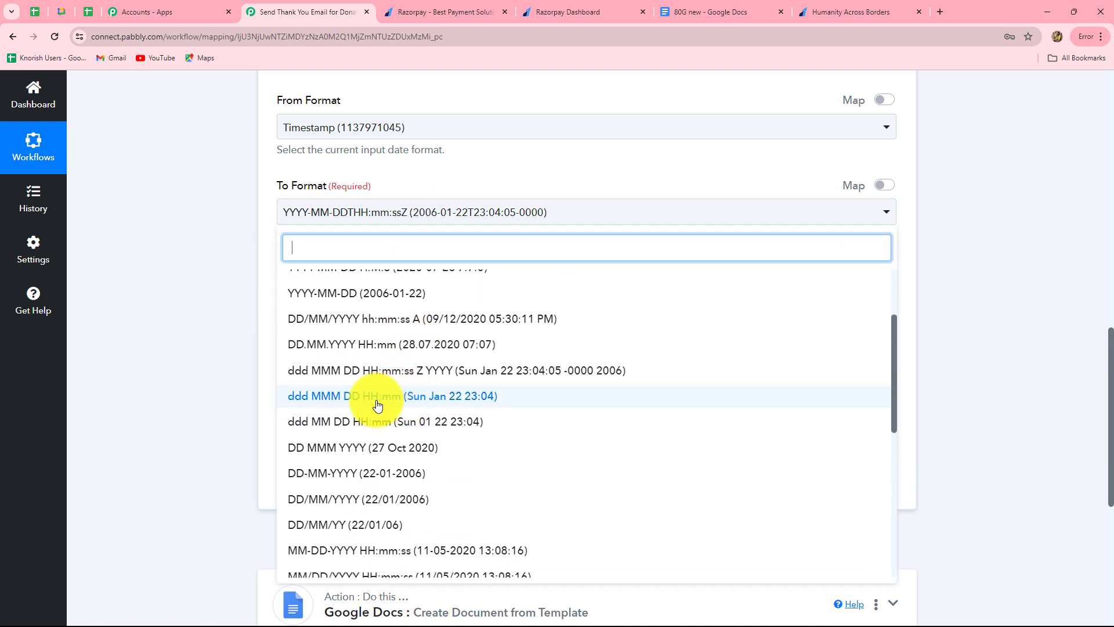
{"action": "scroll", "coordinate": [325, 436], "scroll_direction": "down", "scroll_amount": 2}
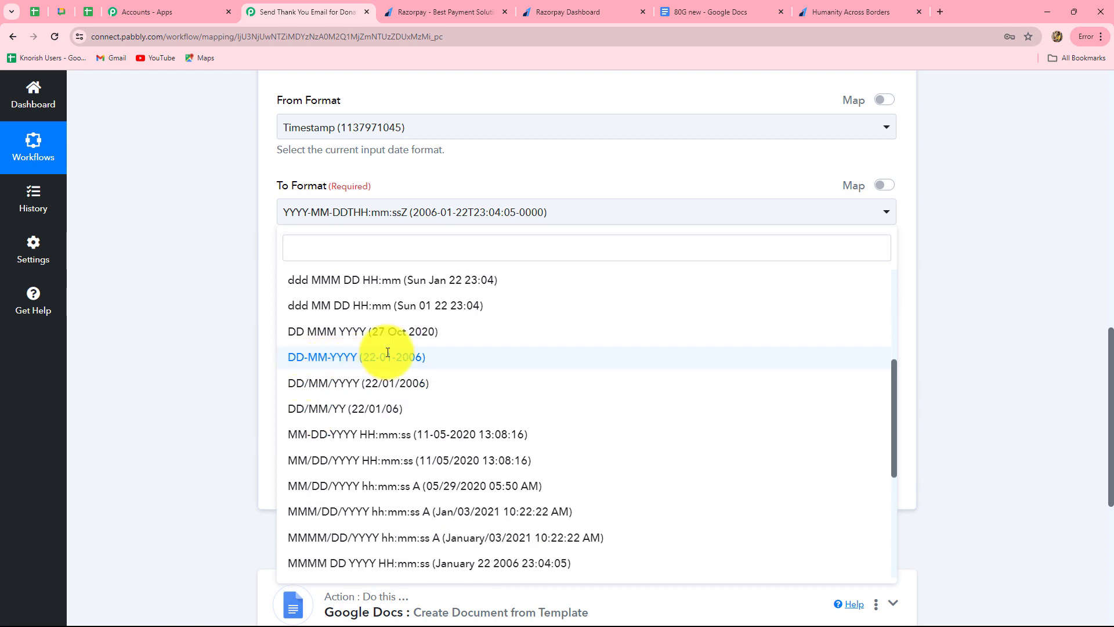
{"action": "left_click", "coordinate": [366, 361]}
{"action": "left_click", "coordinate": [1036, 269]}
{"action": "scroll", "coordinate": [360, 174], "scroll_direction": "down", "scroll_amount": 2}
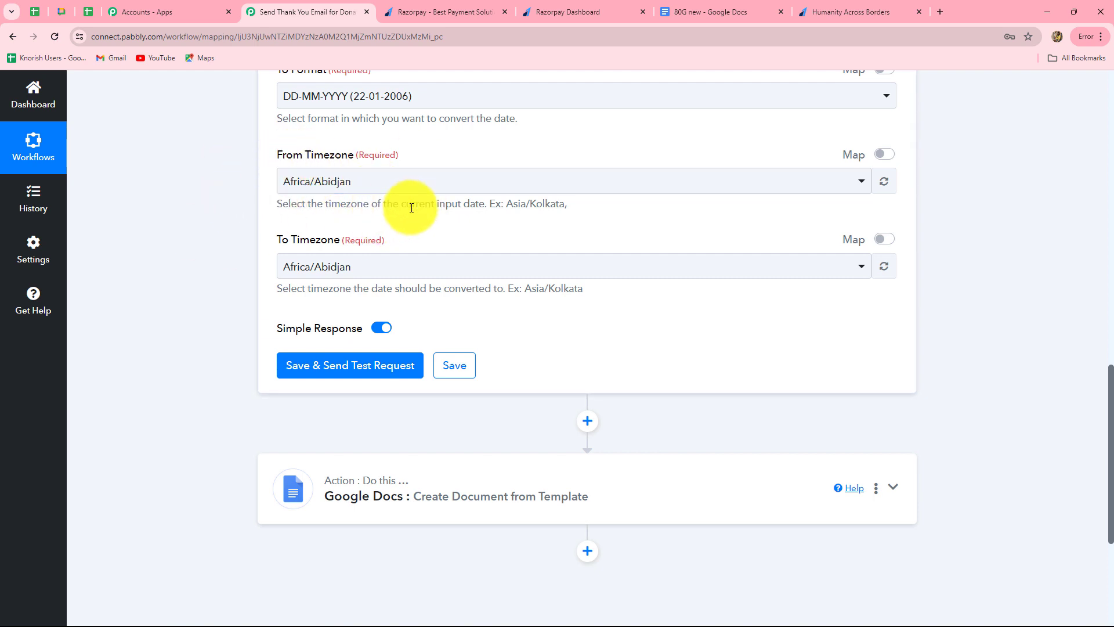
{"action": "scroll", "coordinate": [411, 208], "scroll_direction": "down", "scroll_amount": 3}
{"action": "scroll", "coordinate": [316, 132], "scroll_direction": "up", "scroll_amount": 2}
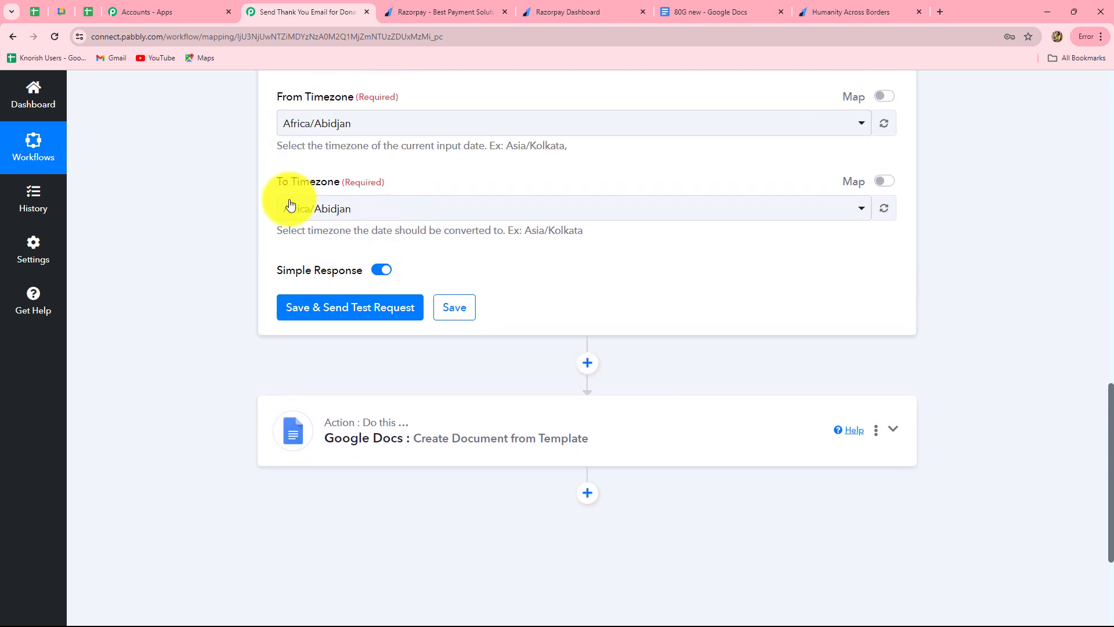
Step: Set the target timezone to Asia/Kolkata and test, producing 14-03-2024
{"action": "left_click", "coordinate": [398, 214]}
{"action": "type", "text": "asia/kol"}
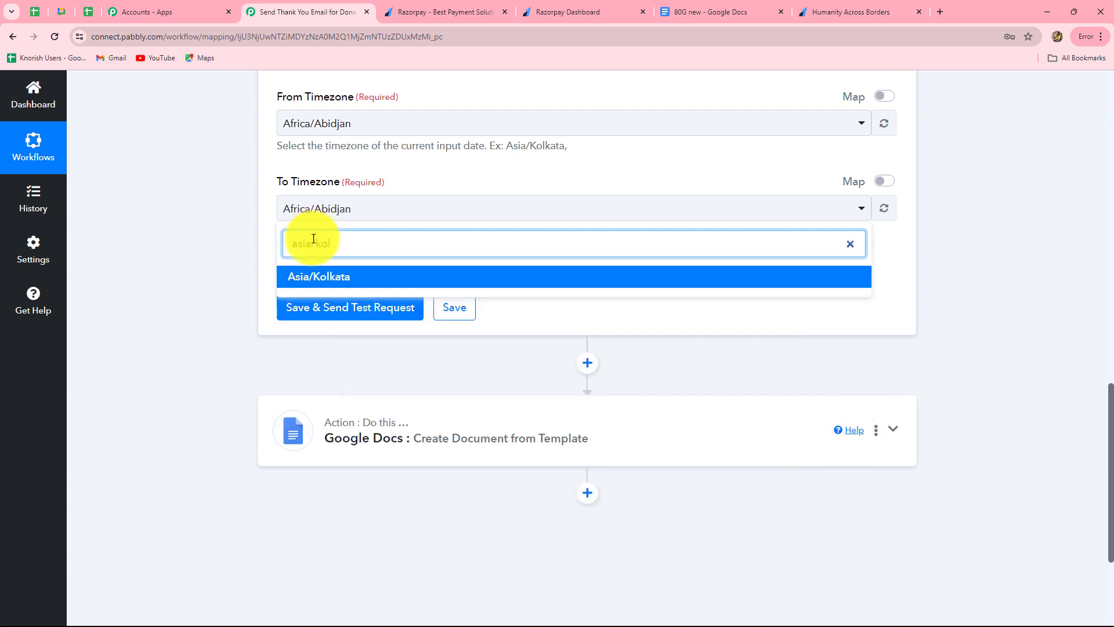
{"action": "left_click", "coordinate": [313, 276]}
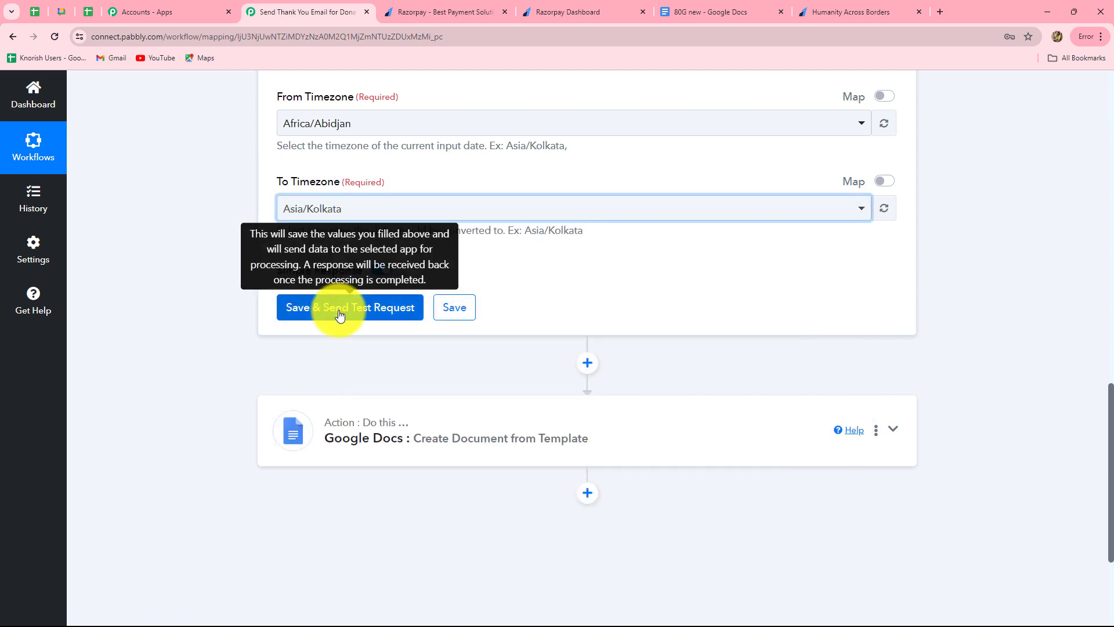
{"action": "left_click", "coordinate": [332, 304]}
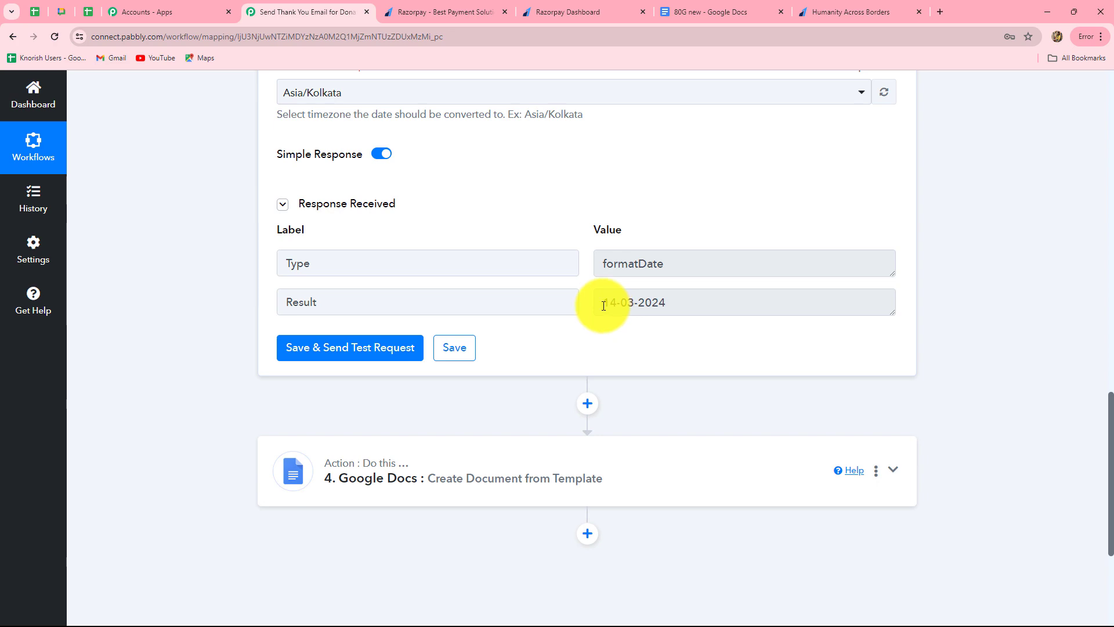
Step: Map the formatted date 14-03-2024 into the Google Docs Date field
{"action": "left_click_drag", "start_coordinate": [604, 304], "coordinate": [684, 303]}
{"action": "scroll", "coordinate": [705, 380], "scroll_direction": "down", "scroll_amount": 4}
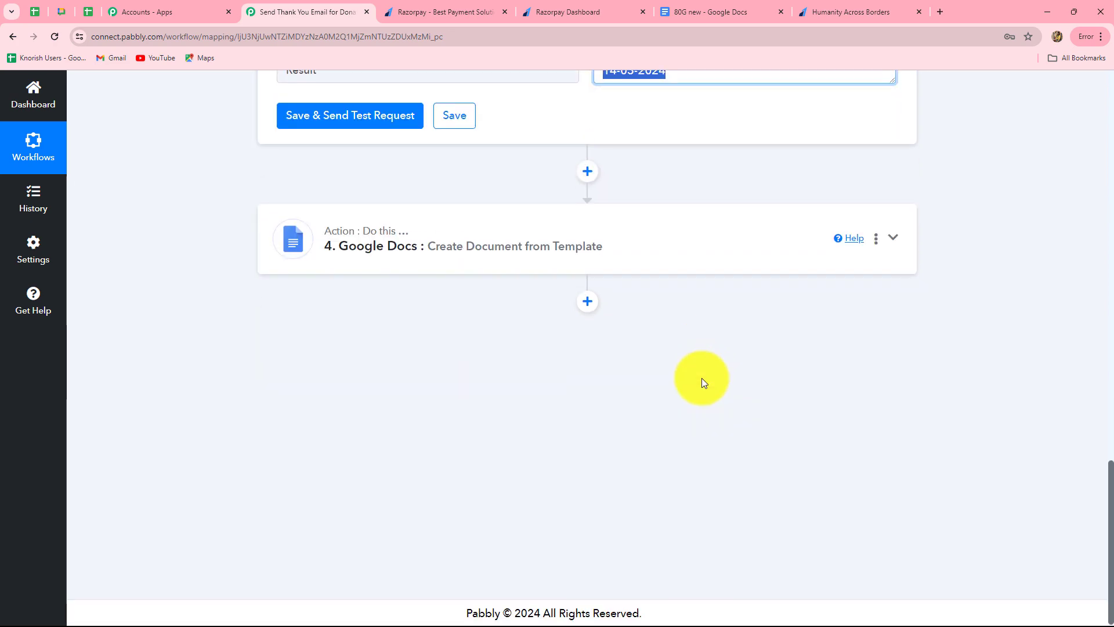
{"action": "left_click", "coordinate": [646, 250]}
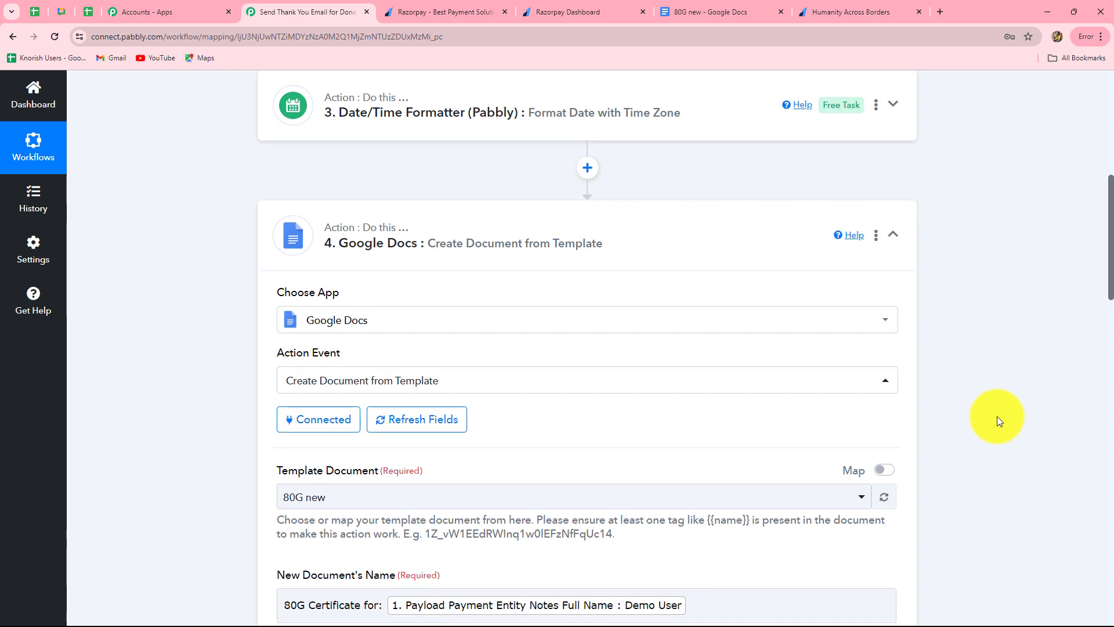
{"action": "scroll", "coordinate": [997, 416], "scroll_direction": "down", "scroll_amount": 10}
{"action": "left_click", "coordinate": [288, 228]}
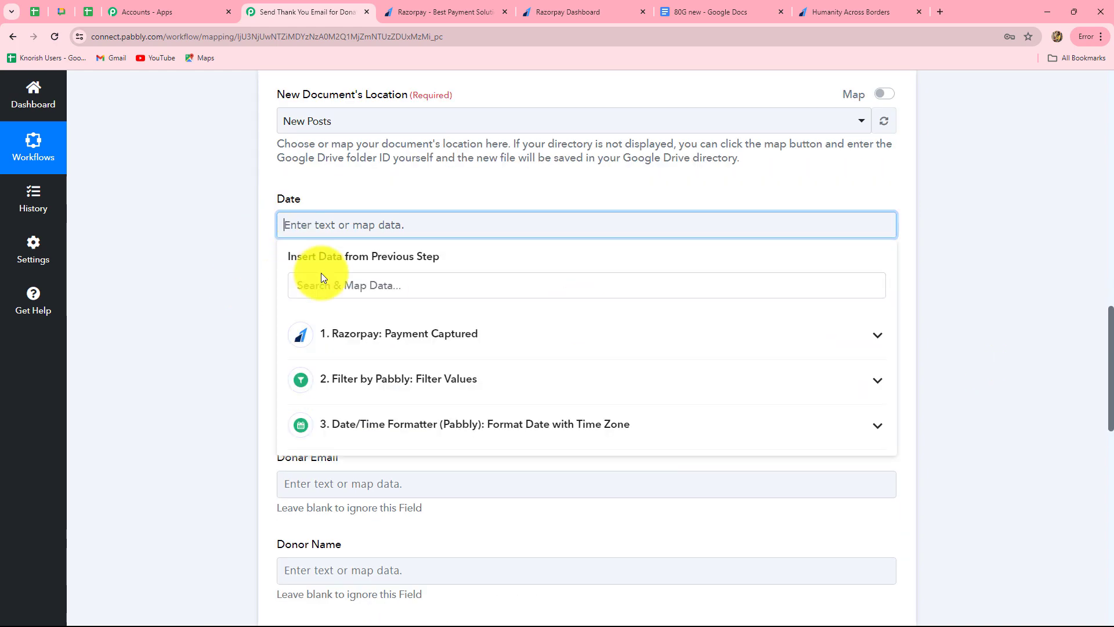
{"action": "left_click", "coordinate": [373, 432]}
{"action": "left_click", "coordinate": [353, 496]}
{"action": "left_click", "coordinate": [227, 452]}
{"action": "scroll", "coordinate": [373, 393], "scroll_direction": "down", "scroll_amount": 2}
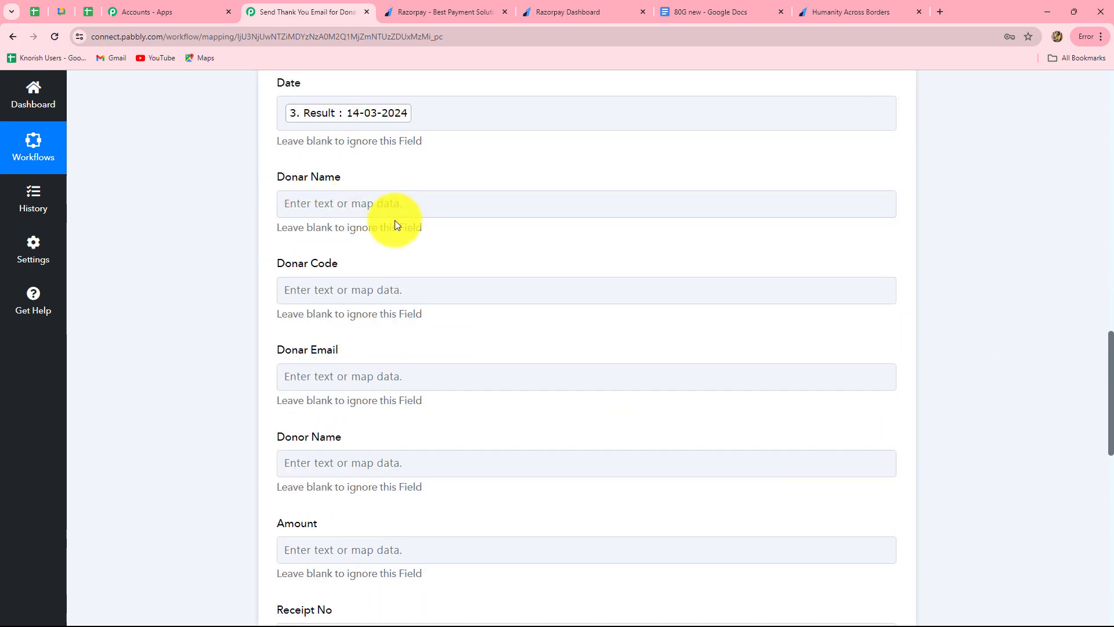
{"action": "scroll", "coordinate": [394, 224], "scroll_direction": "down", "scroll_amount": 3}
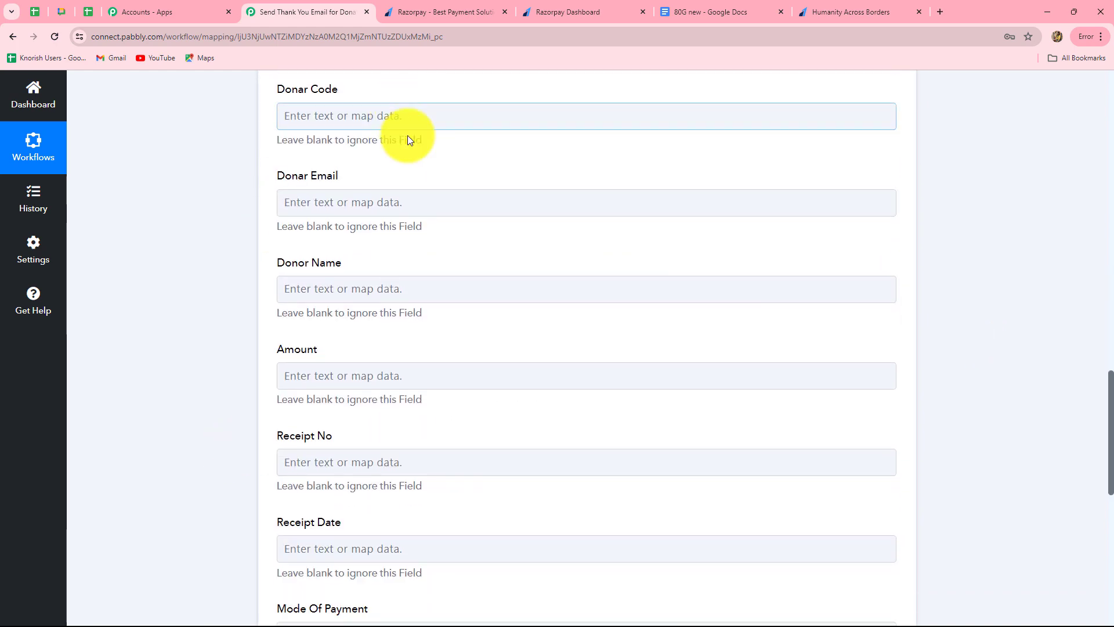
{"action": "scroll", "coordinate": [405, 140], "scroll_direction": "up", "scroll_amount": 3}
Step: Map the payer's full name into Donar Name and the Order Id into Donar Code
{"action": "left_click", "coordinate": [403, 206]}
{"action": "left_click", "coordinate": [427, 318]}
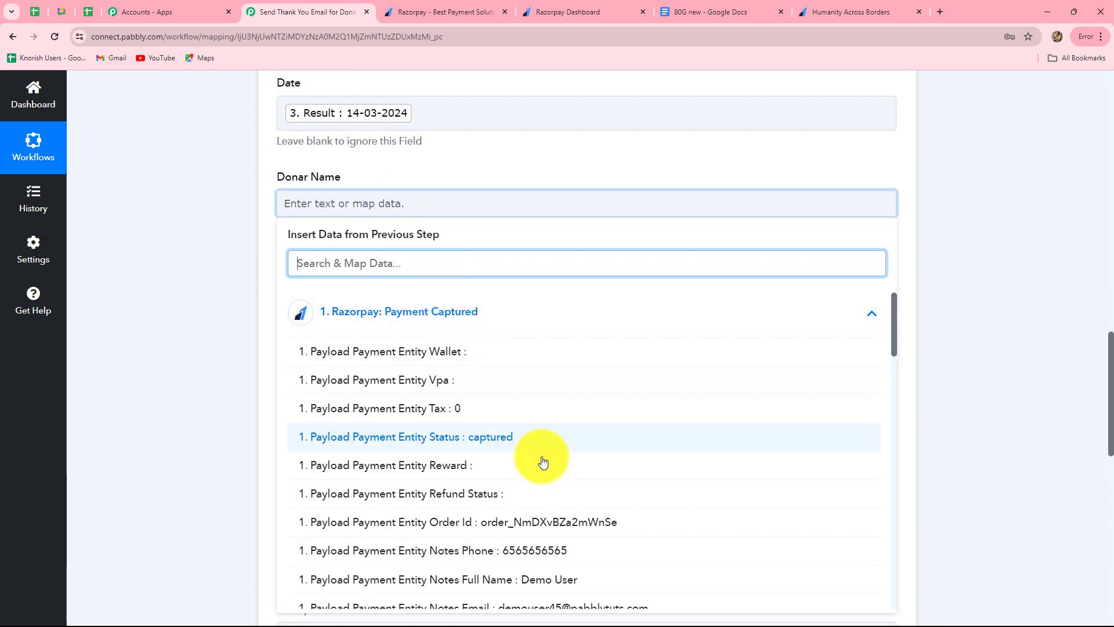
{"action": "left_click", "coordinate": [551, 587]}
{"action": "left_click", "coordinate": [978, 427]}
{"action": "scroll", "coordinate": [650, 238], "scroll_direction": "down", "scroll_amount": 3}
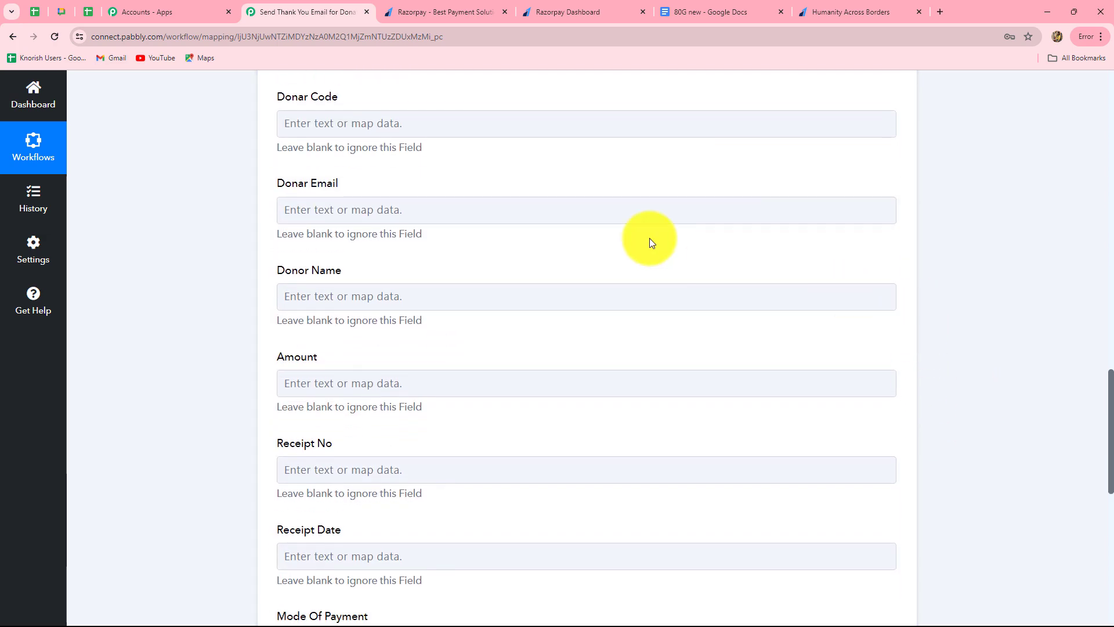
{"action": "left_click", "coordinate": [390, 124]}
{"action": "type", "text": "ord"}
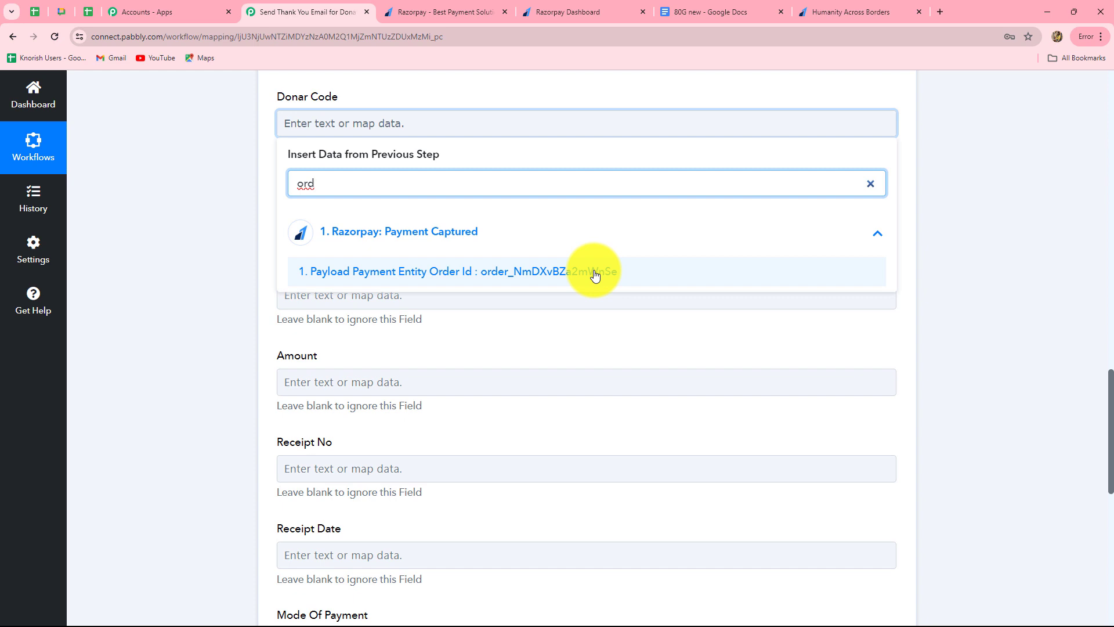
{"action": "left_click", "coordinate": [545, 276]}
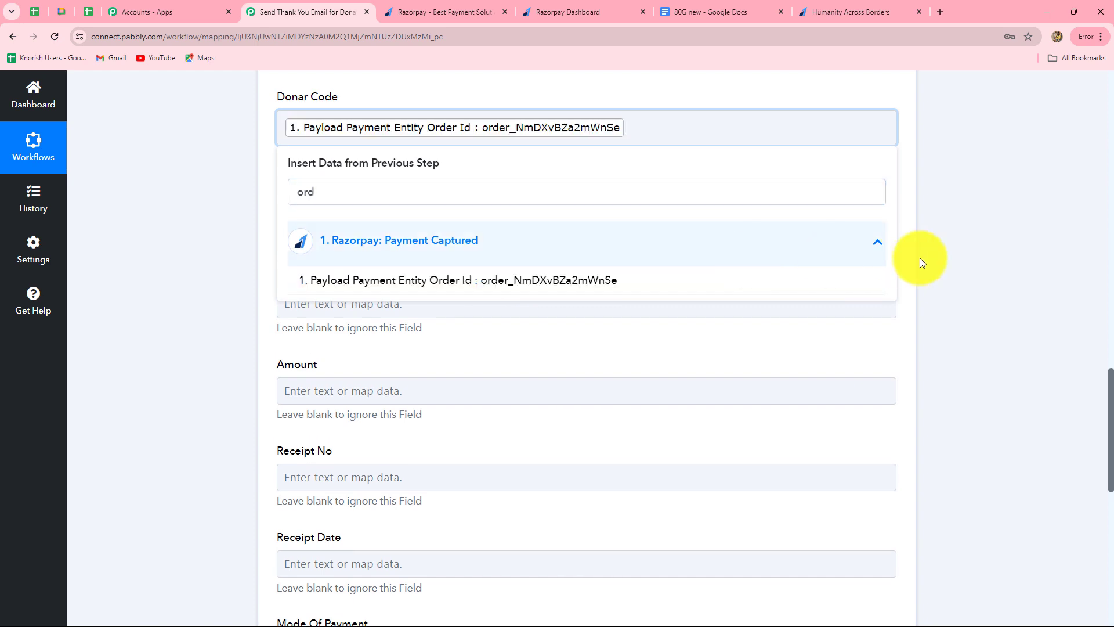
{"action": "left_click", "coordinate": [994, 253]}
{"action": "scroll", "coordinate": [552, 260], "scroll_direction": "down", "scroll_amount": 2}
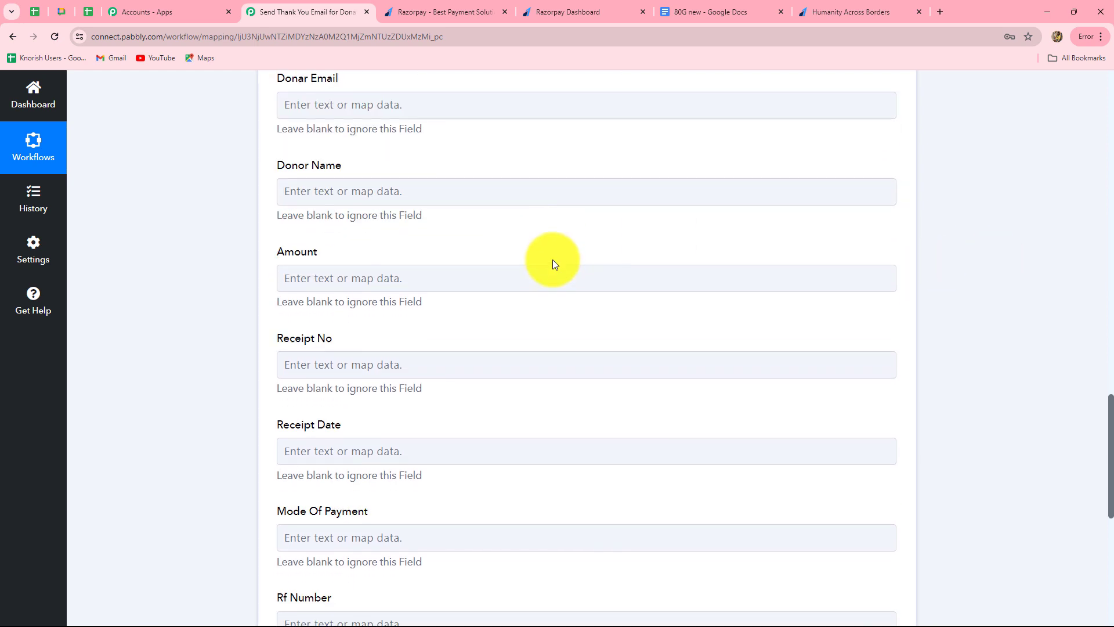
{"action": "scroll", "coordinate": [552, 259], "scroll_direction": "up", "scroll_amount": 1}
Step: Map the payer's email into Donar Email and full name into Donor Name
{"action": "left_click", "coordinate": [412, 163]}
{"action": "left_click", "coordinate": [426, 268]}
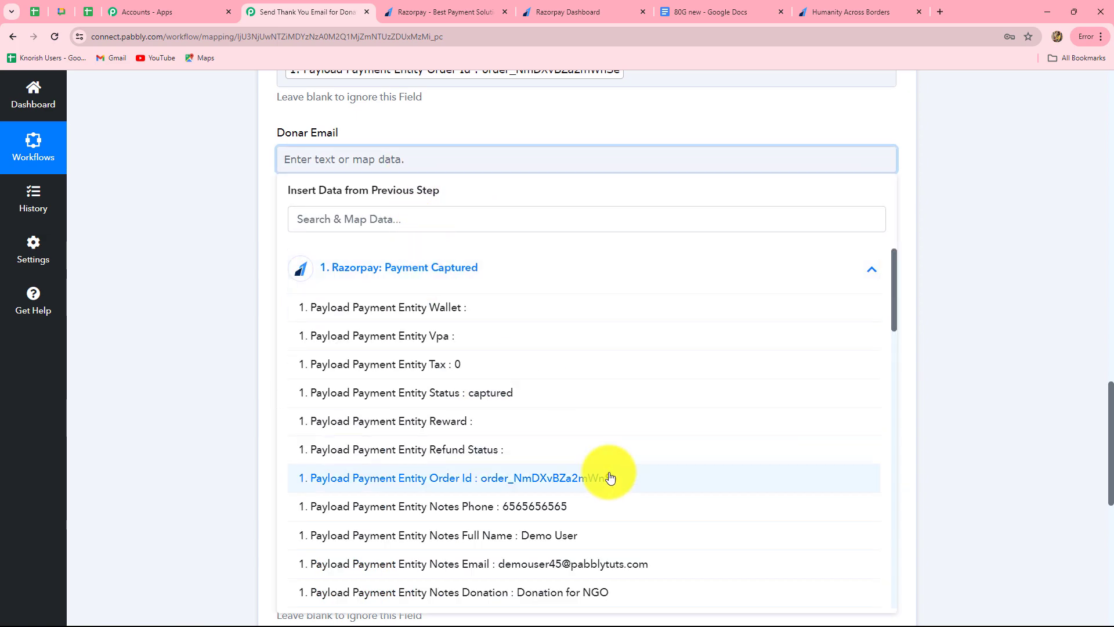
{"action": "scroll", "coordinate": [604, 464], "scroll_direction": "down", "scroll_amount": 2}
{"action": "left_click", "coordinate": [597, 454]}
{"action": "left_click", "coordinate": [940, 413]}
{"action": "scroll", "coordinate": [441, 266], "scroll_direction": "down", "scroll_amount": 1}
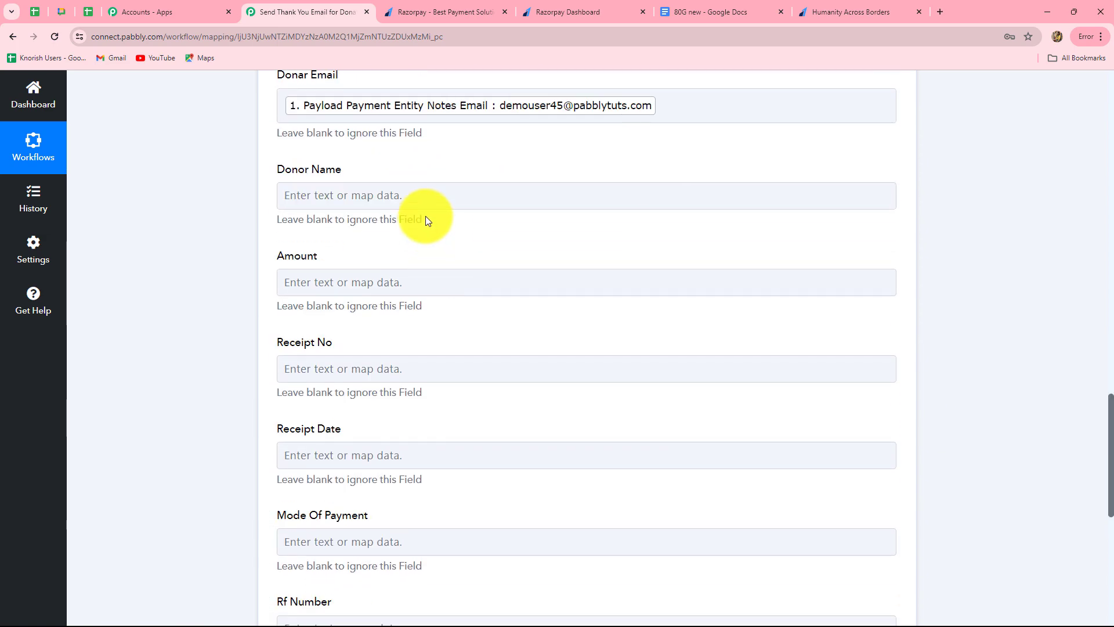
{"action": "left_click", "coordinate": [426, 200]}
{"action": "left_click", "coordinate": [476, 308]}
{"action": "left_click", "coordinate": [568, 570]}
{"action": "left_click", "coordinate": [934, 451]}
{"action": "scroll", "coordinate": [934, 450], "scroll_direction": "down", "scroll_amount": 2}
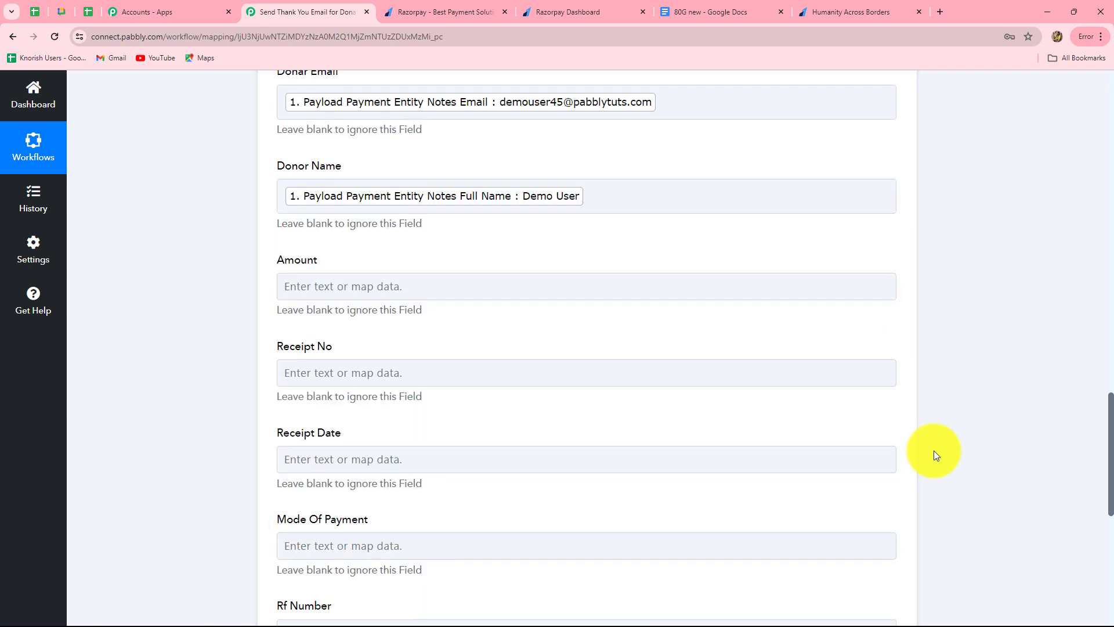
Step: Look through the Razorpay data for Amount but leave the field unmapped
{"action": "left_click", "coordinate": [489, 179]}
{"action": "left_click", "coordinate": [493, 283]}
{"action": "scroll", "coordinate": [563, 429], "scroll_direction": "down", "scroll_amount": 19}
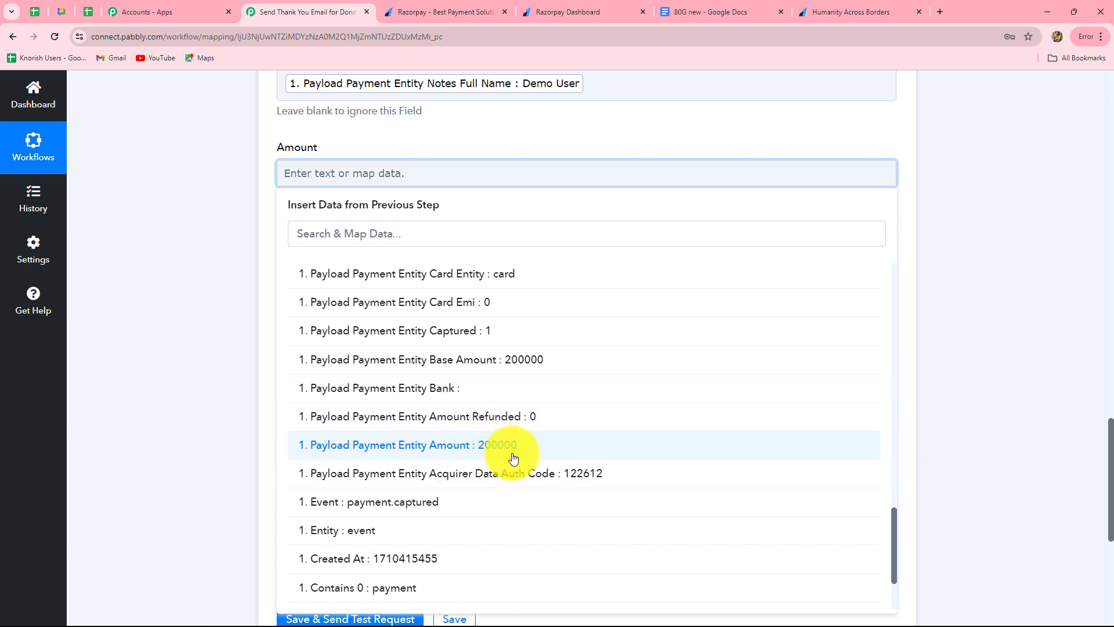
{"action": "left_click", "coordinate": [937, 397]}
{"action": "scroll", "coordinate": [937, 397], "scroll_direction": "up", "scroll_amount": 8}
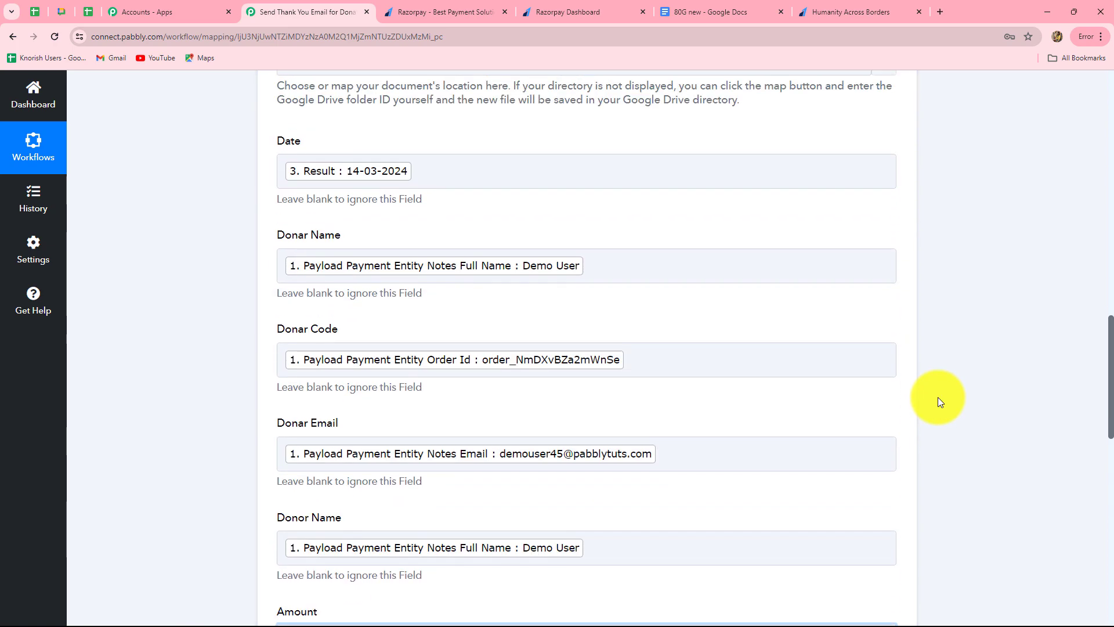
{"action": "scroll", "coordinate": [938, 397], "scroll_direction": "up", "scroll_amount": 10}
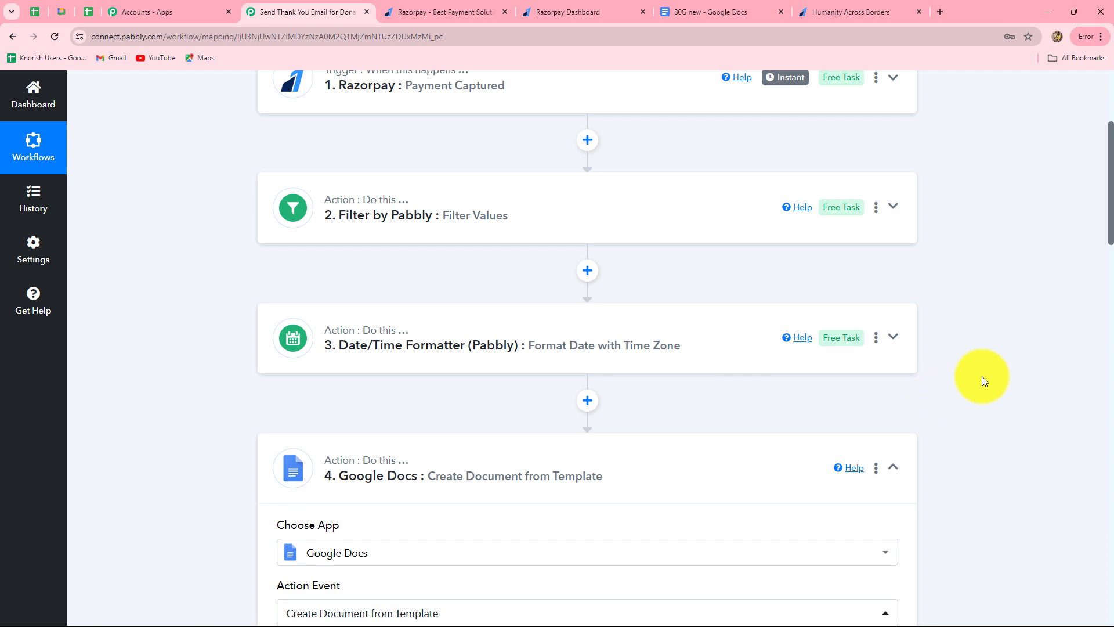
Step: Insert a Number Formatter step before Google Docs using the Perform Math Operation event, and connect it
{"action": "left_click", "coordinate": [586, 400]}
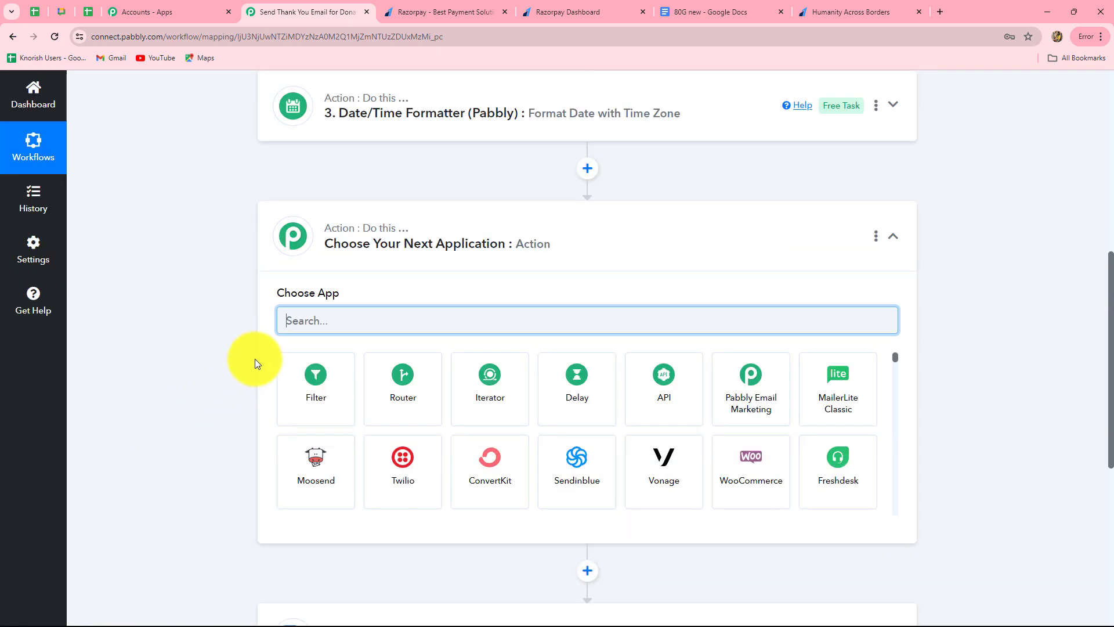
{"action": "type", "text": "number"}
{"action": "left_click", "coordinate": [311, 392]}
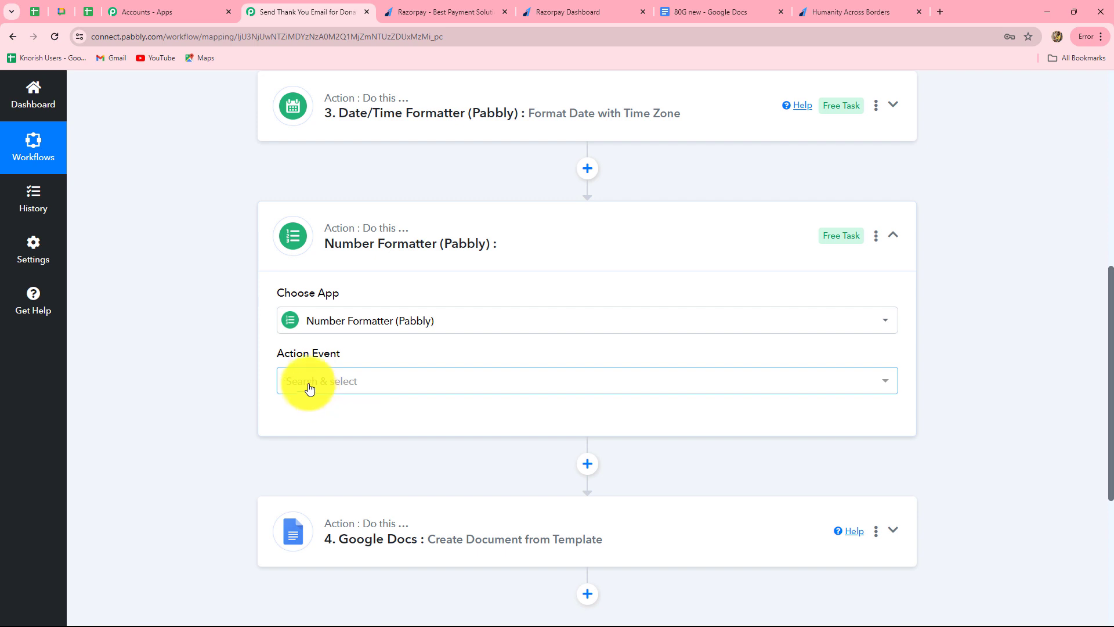
{"action": "left_click", "coordinate": [306, 385]}
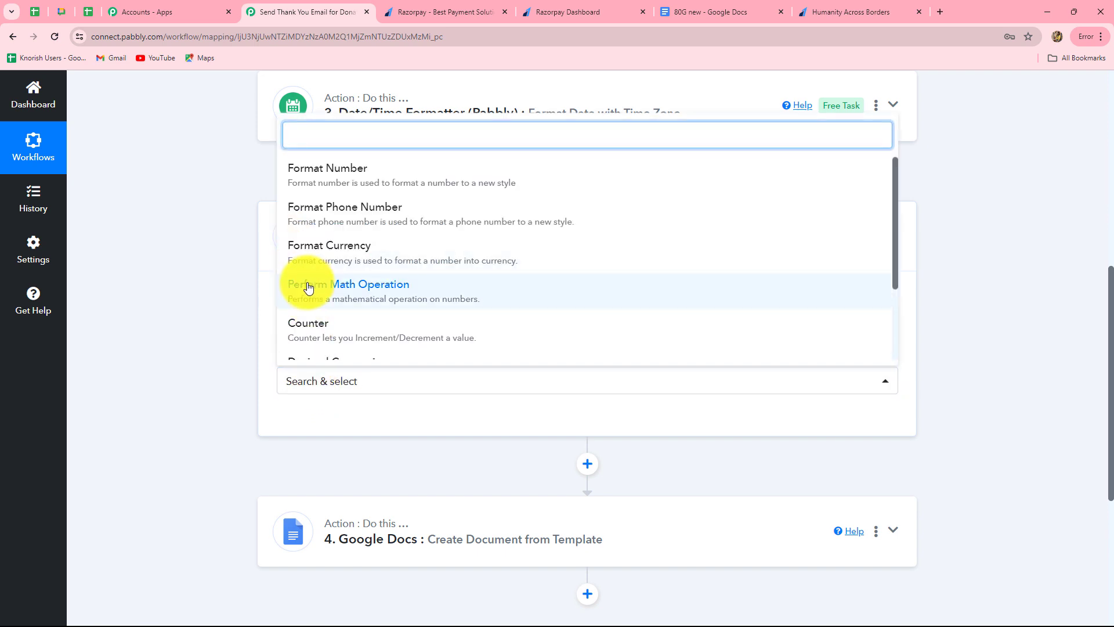
{"action": "left_click", "coordinate": [343, 287]}
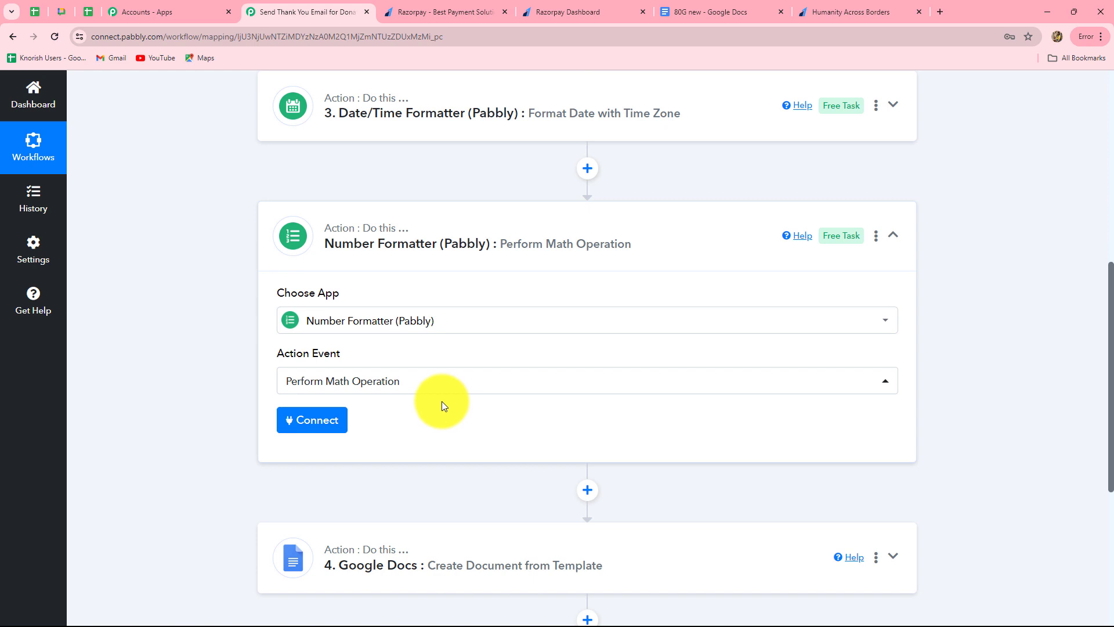
{"action": "left_click", "coordinate": [299, 427]}
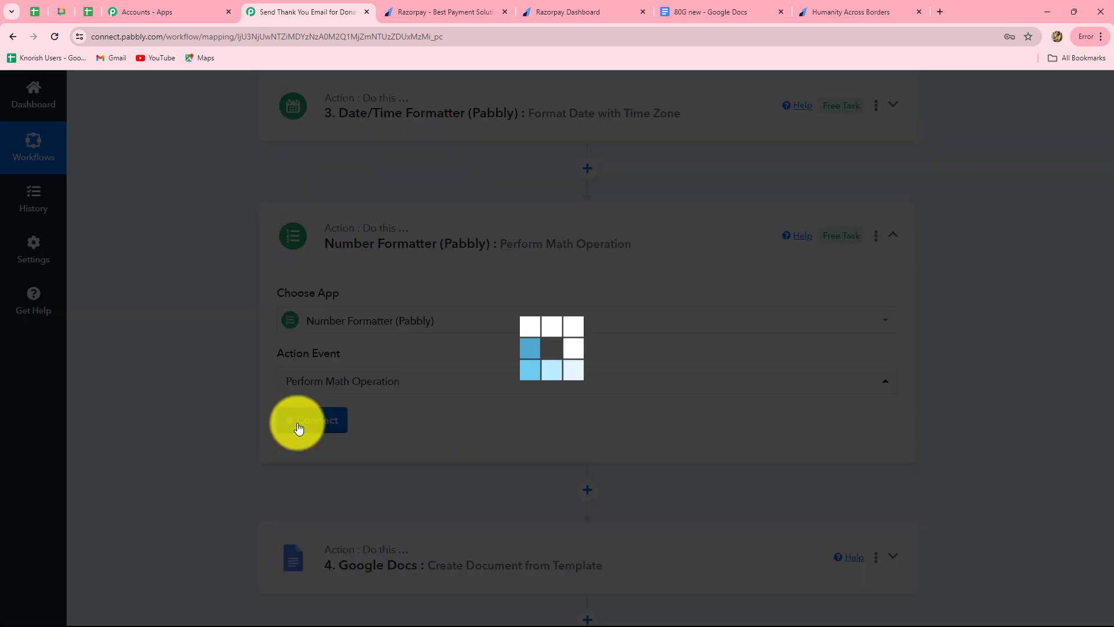
Step: Fill Numbers with the Razorpay payment amount (200000) followed by ,100
{"action": "scroll", "coordinate": [567, 499], "scroll_direction": "down", "scroll_amount": 3}
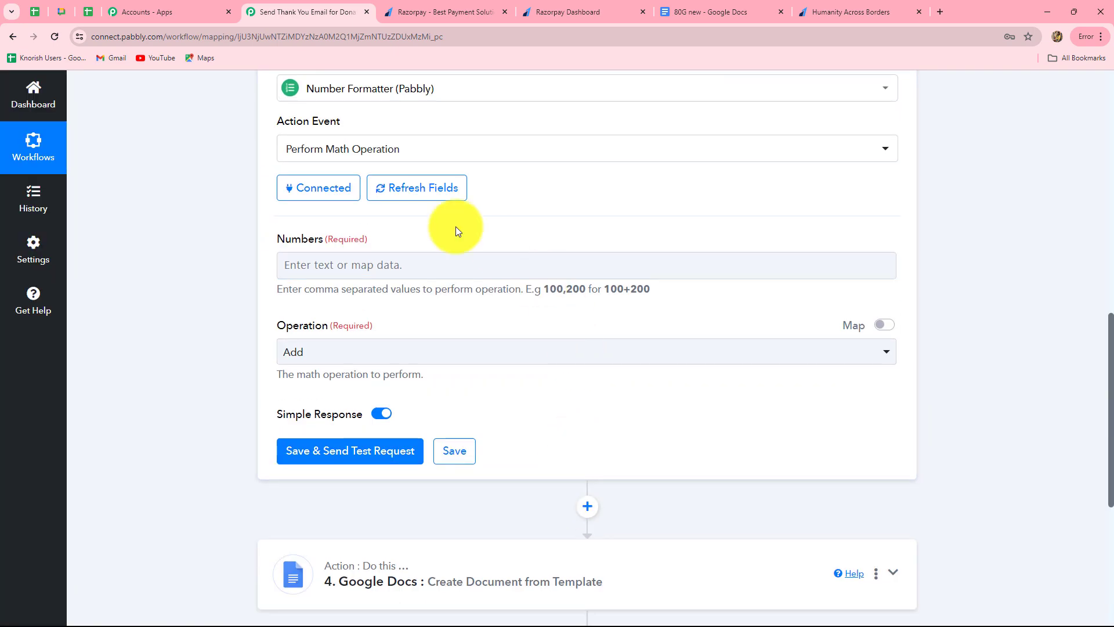
{"action": "left_click", "coordinate": [363, 267]}
{"action": "scroll", "coordinate": [410, 435], "scroll_direction": "down", "scroll_amount": 3}
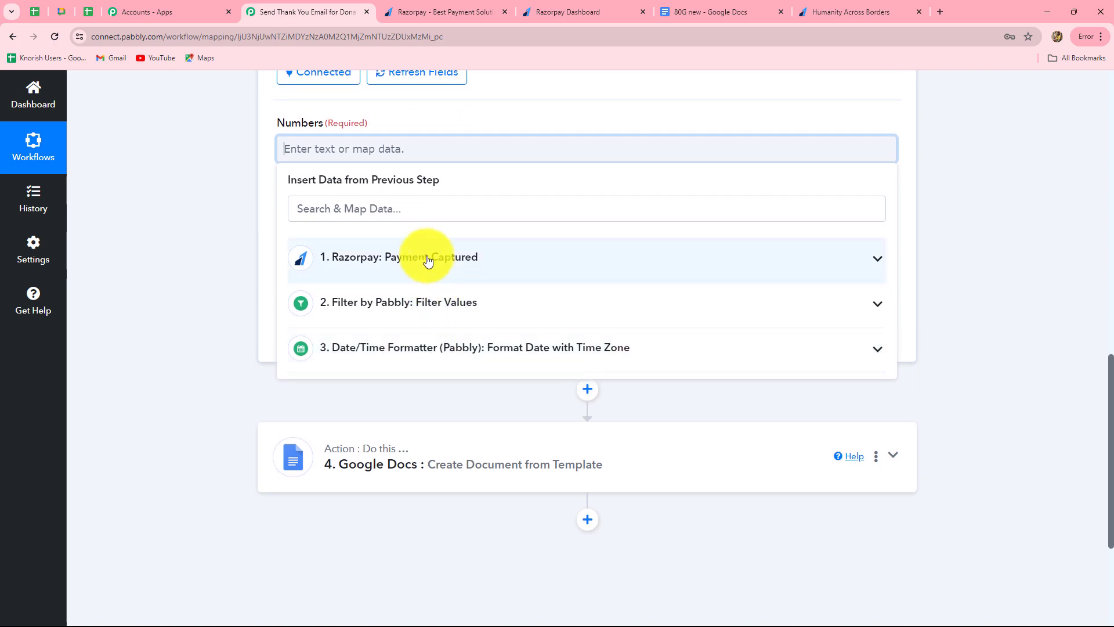
{"action": "left_click", "coordinate": [427, 259]}
{"action": "scroll", "coordinate": [500, 540], "scroll_direction": "down", "scroll_amount": 10}
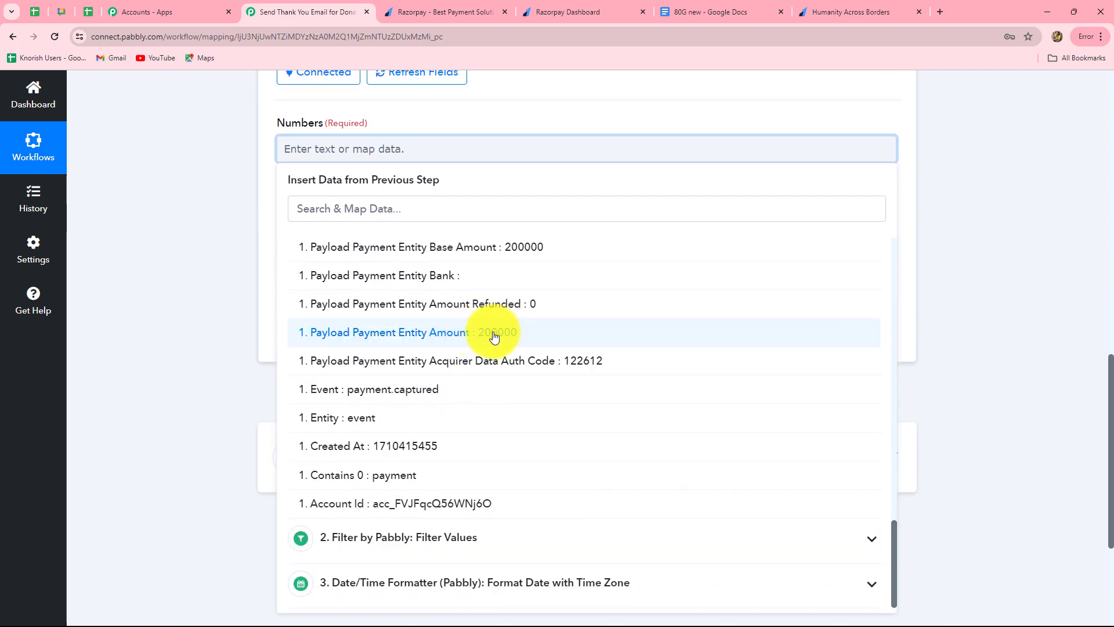
{"action": "left_click", "coordinate": [497, 336]}
{"action": "left_click", "coordinate": [953, 332]}
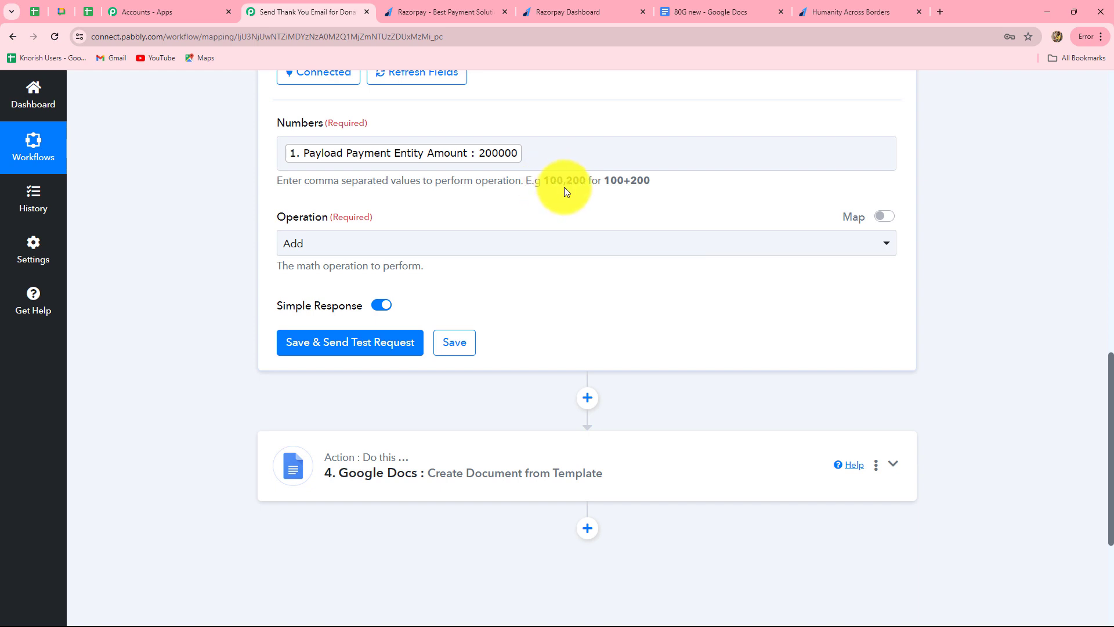
{"action": "left_click", "coordinate": [524, 159]}
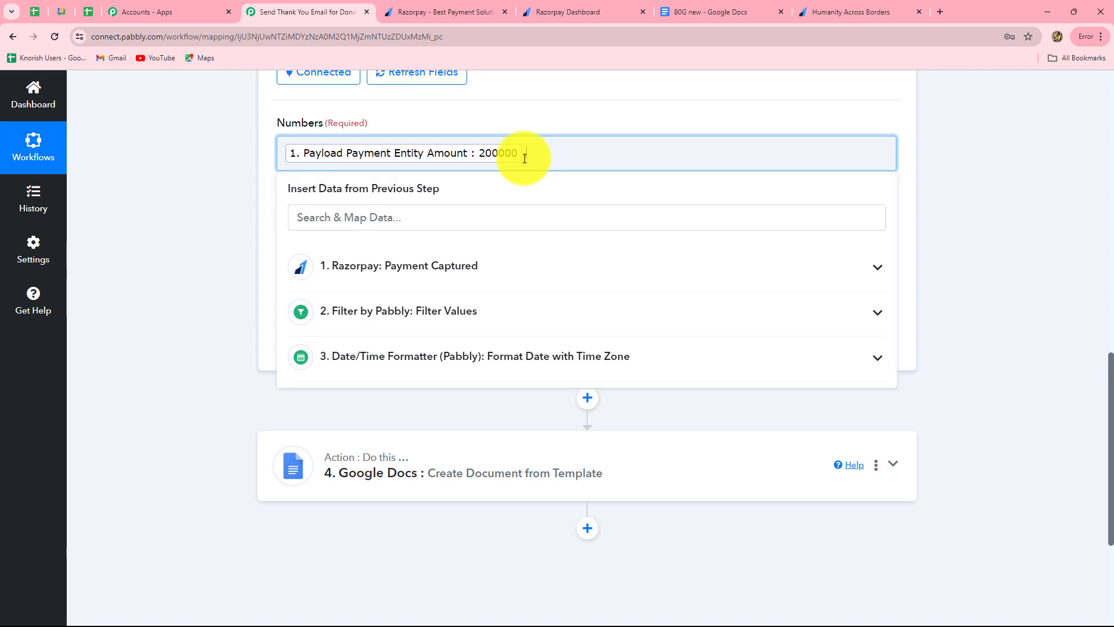
{"action": "type", "text": ",100"}
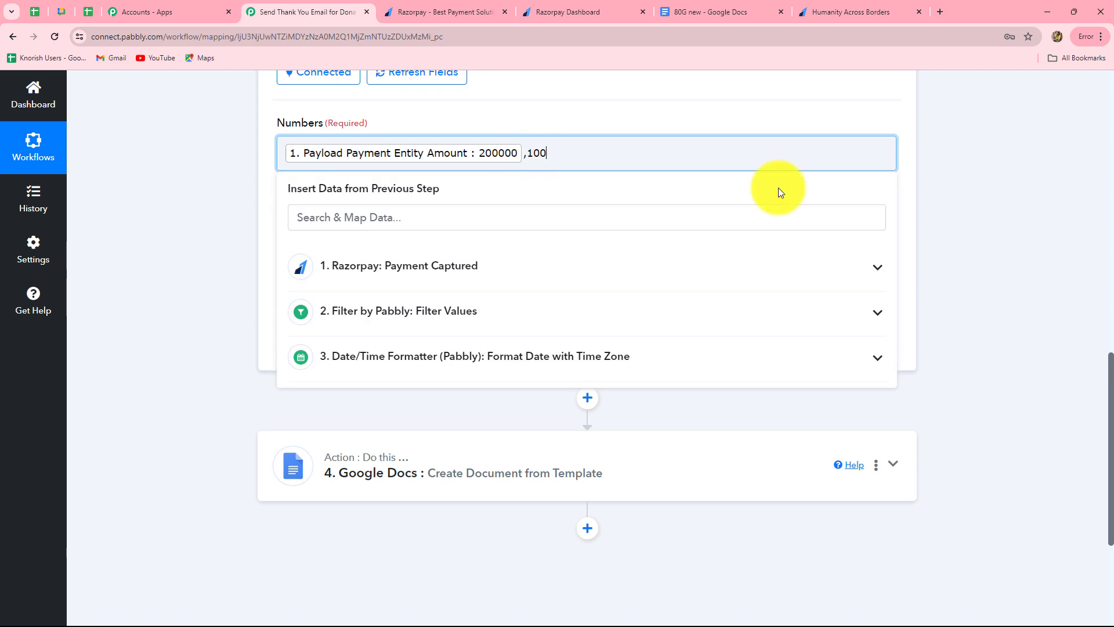
{"action": "left_click", "coordinate": [610, 180]}
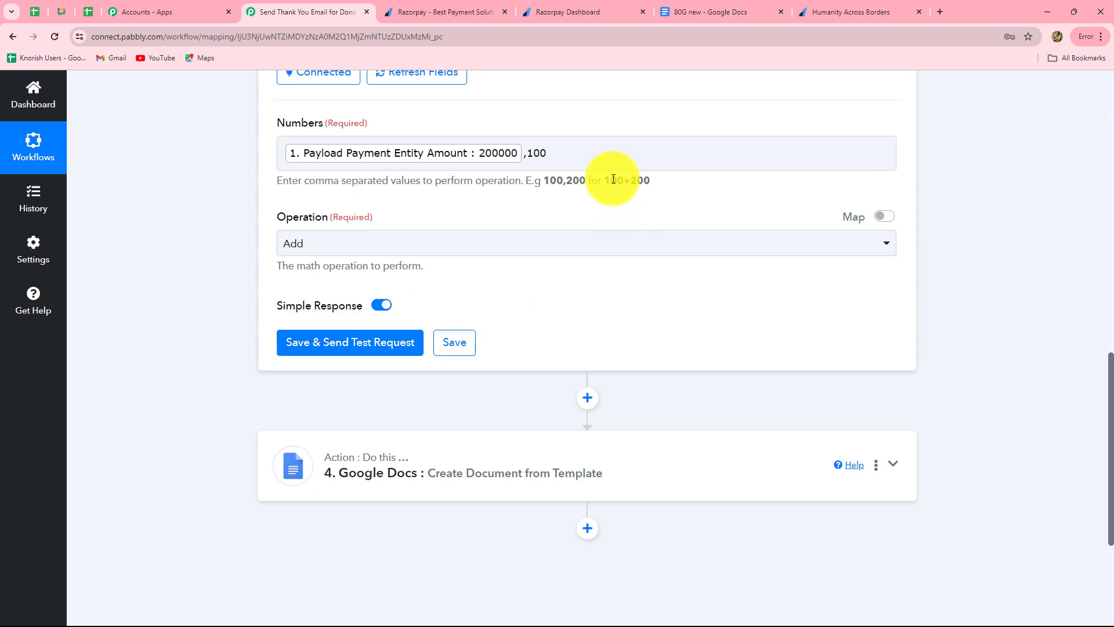
Step: Set the operation to Divide and test the step, which returns 2000
{"action": "left_click", "coordinate": [325, 243]}
{"action": "left_click", "coordinate": [315, 398]}
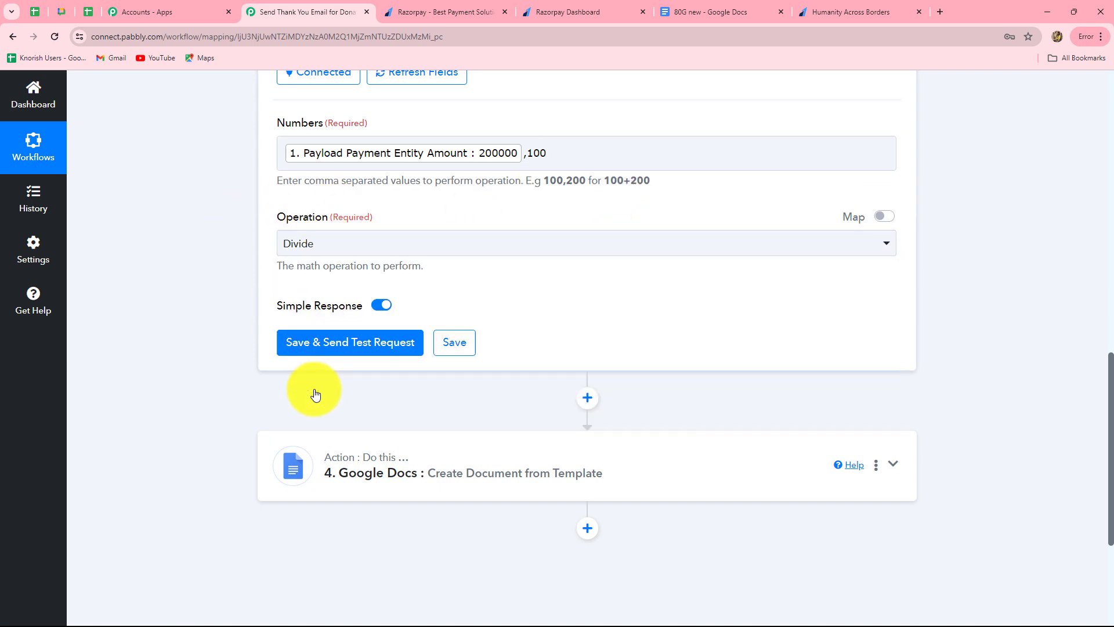
{"action": "left_click", "coordinate": [353, 348]}
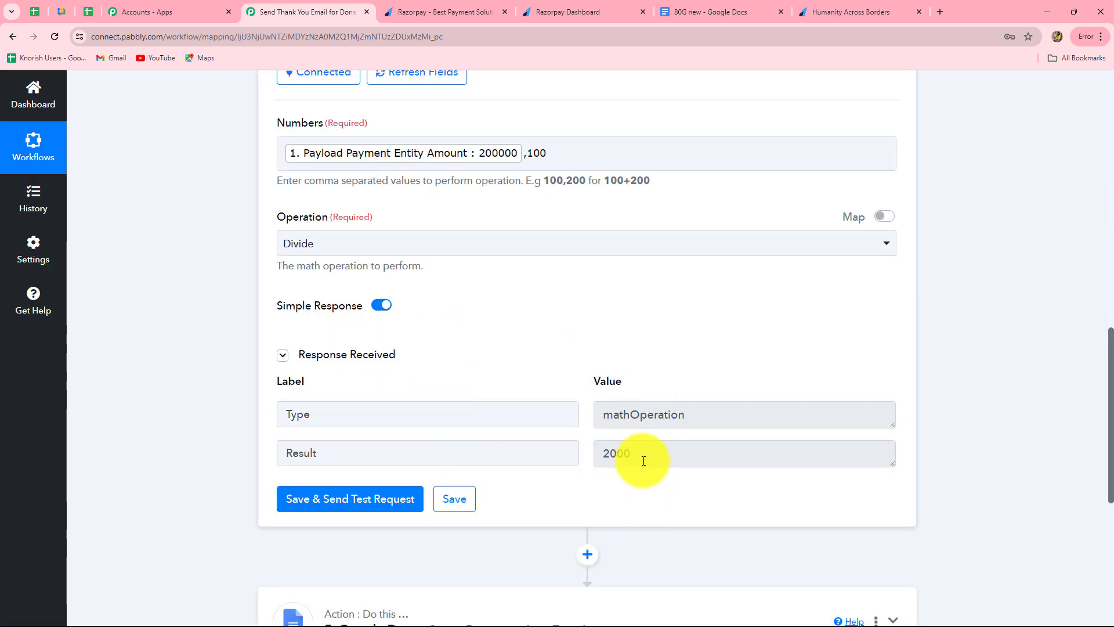
{"action": "left_click_drag", "start_coordinate": [642, 455], "coordinate": [566, 469]}
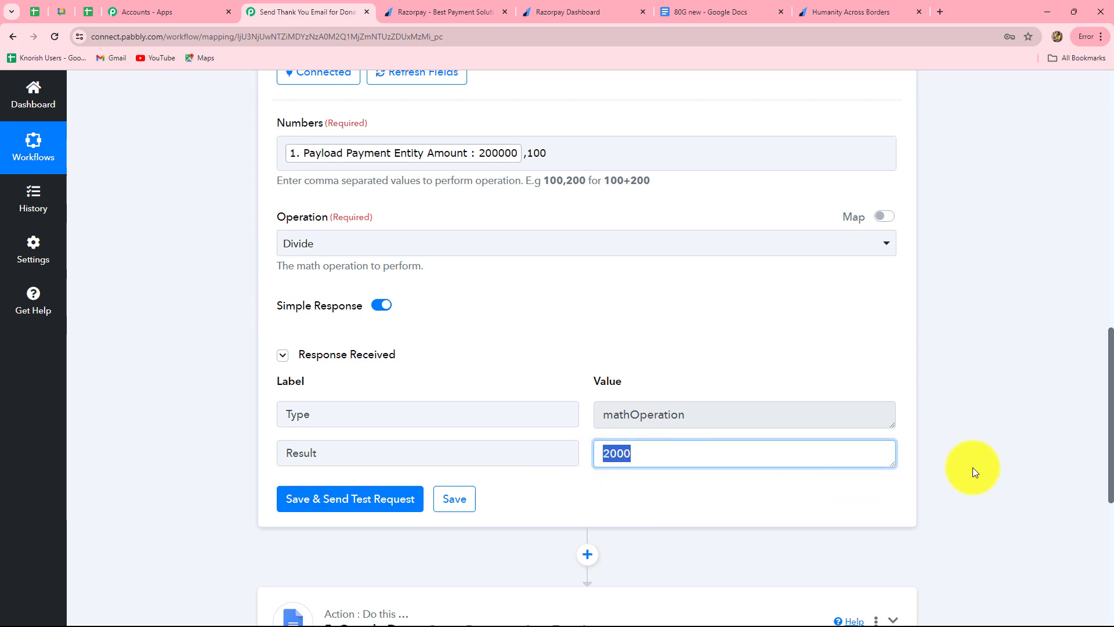
{"action": "scroll", "coordinate": [972, 468], "scroll_direction": "down", "scroll_amount": 6}
Step: In the Google Docs step, map the 2000 math result to Amount and the payment order id to Receipt No
{"action": "left_click", "coordinate": [601, 229]}
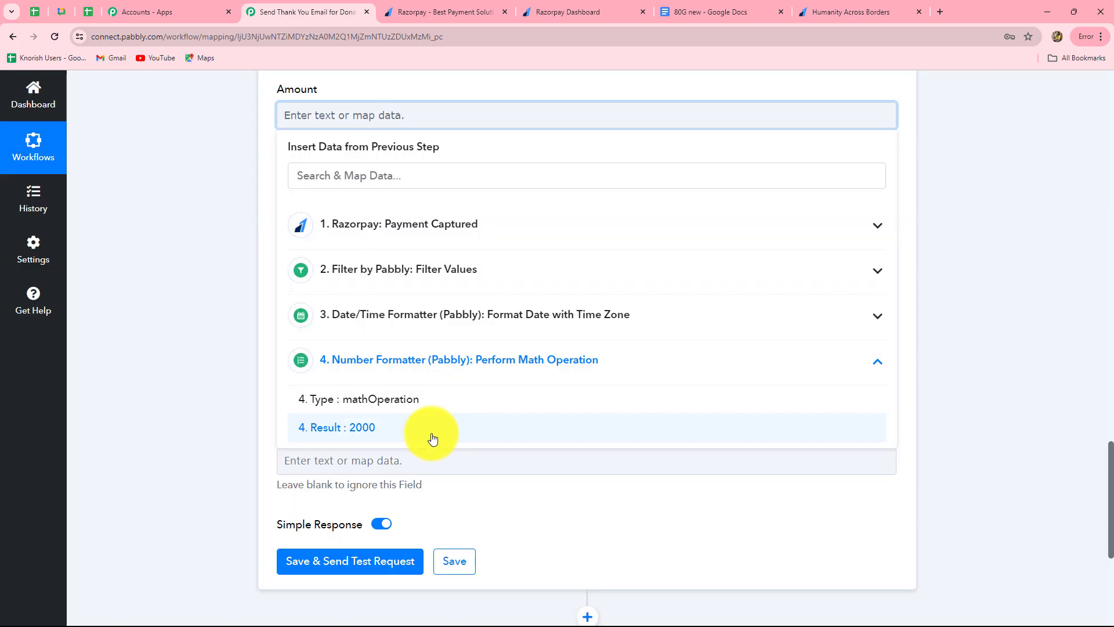
{"action": "left_click", "coordinate": [427, 435]}
{"action": "left_click", "coordinate": [905, 341]}
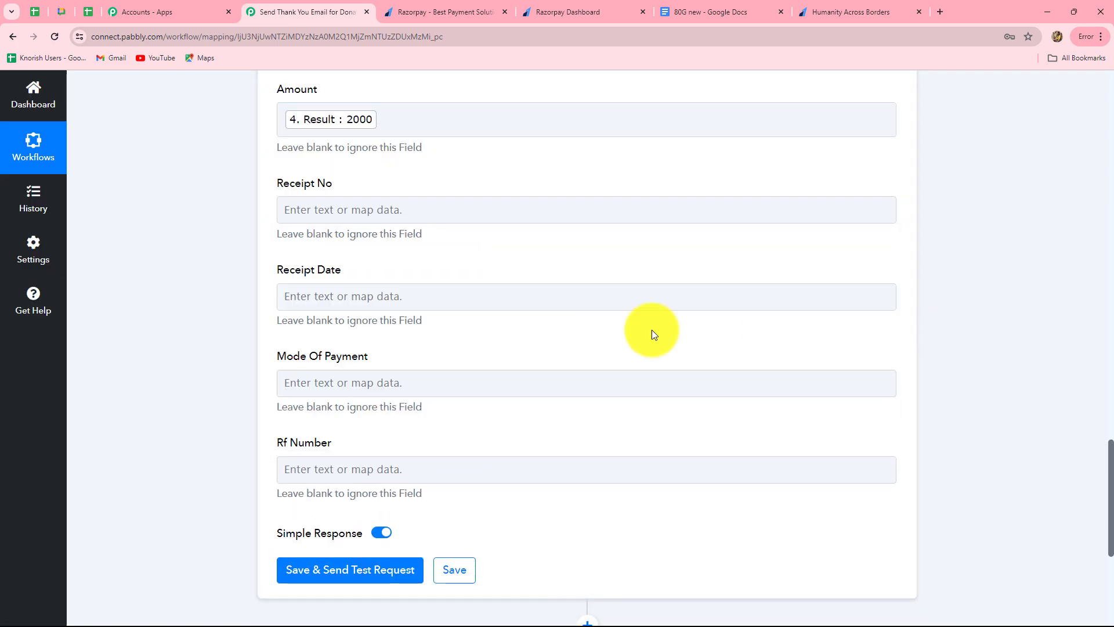
{"action": "left_click", "coordinate": [442, 201]}
{"action": "left_click", "coordinate": [332, 256]}
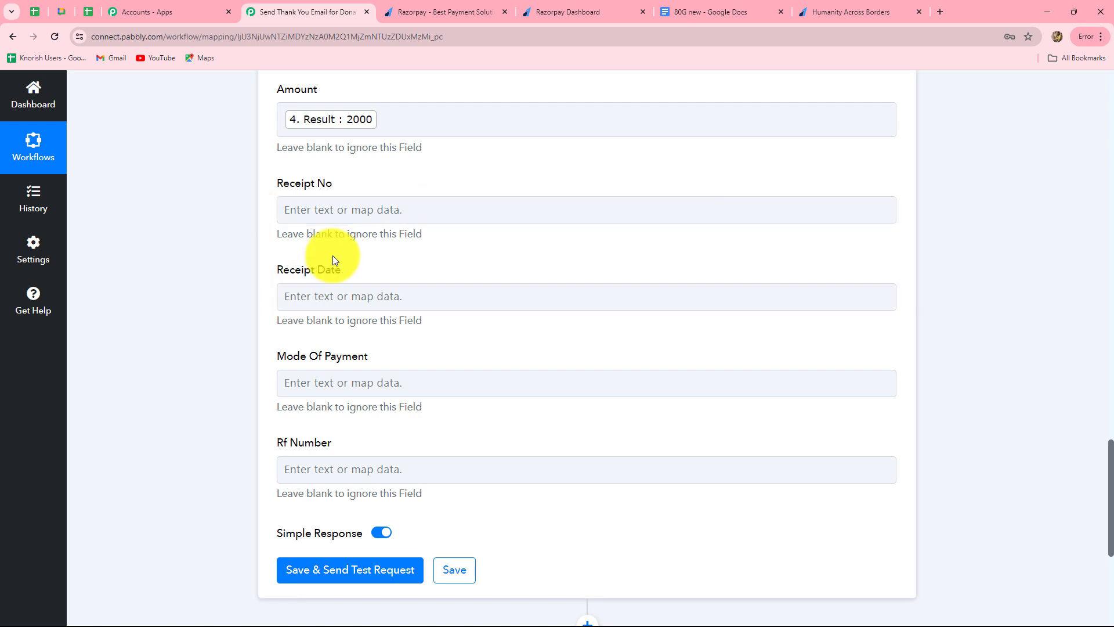
{"action": "left_click", "coordinate": [392, 214]}
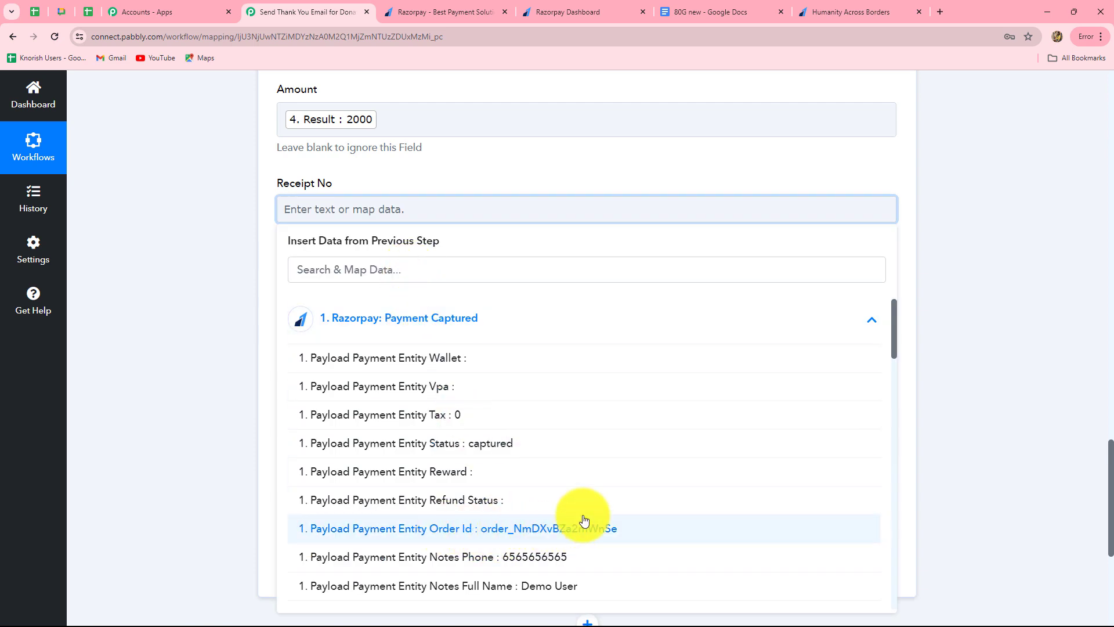
{"action": "left_click", "coordinate": [579, 529]}
{"action": "left_click", "coordinate": [964, 382]}
{"action": "scroll", "coordinate": [734, 398], "scroll_direction": "down", "scroll_amount": 3}
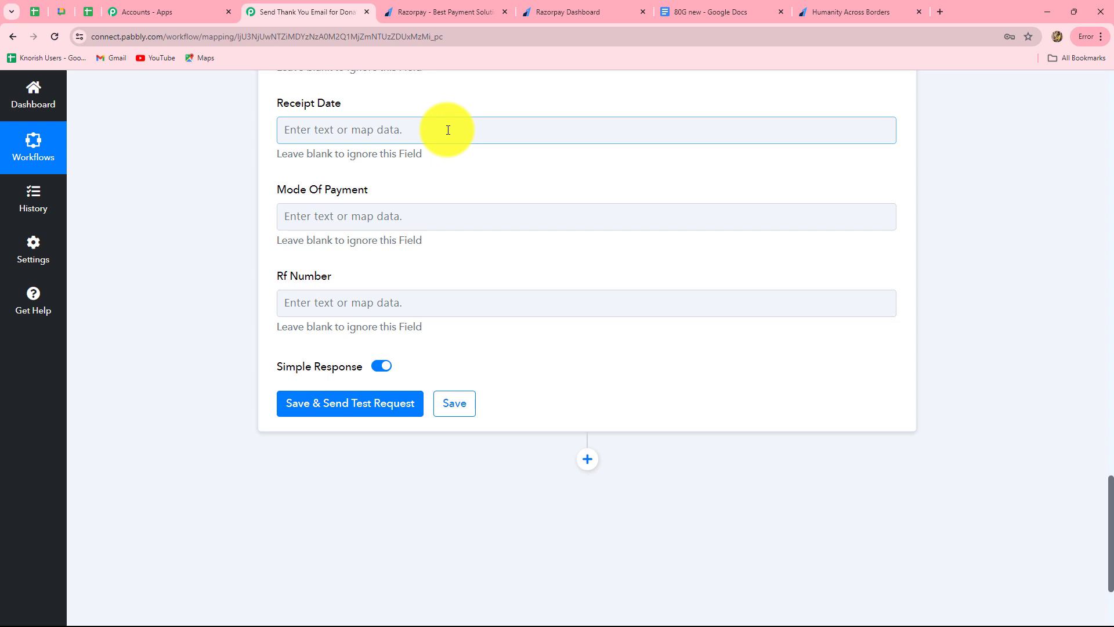
Step: Map the formatted date 14-03-2024 into Receipt Date
{"action": "left_click", "coordinate": [448, 130]}
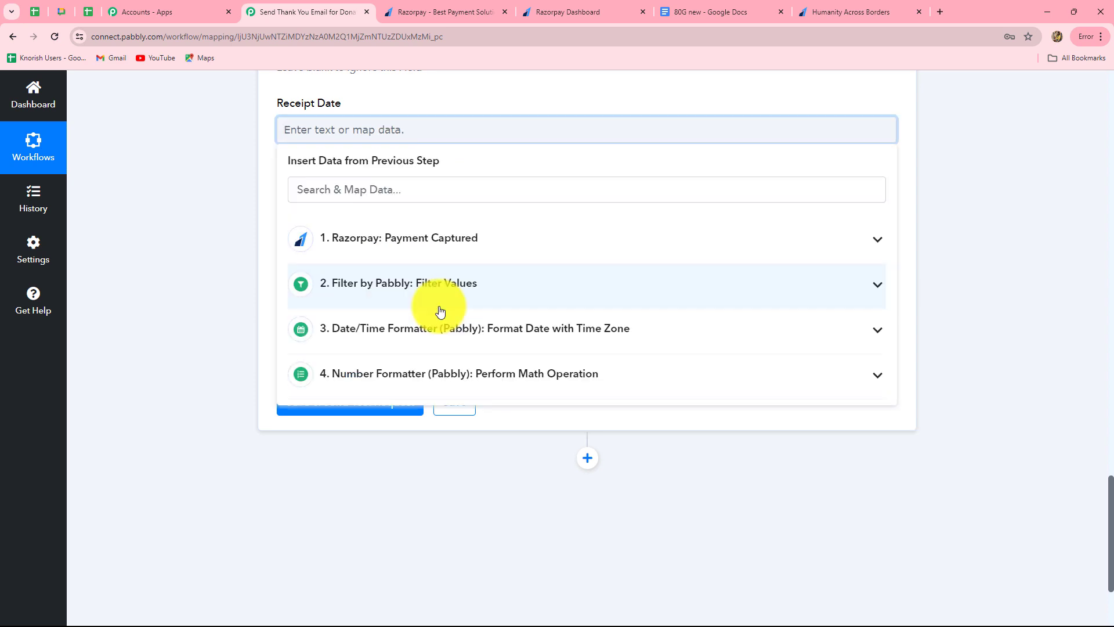
{"action": "left_click", "coordinate": [538, 376]}
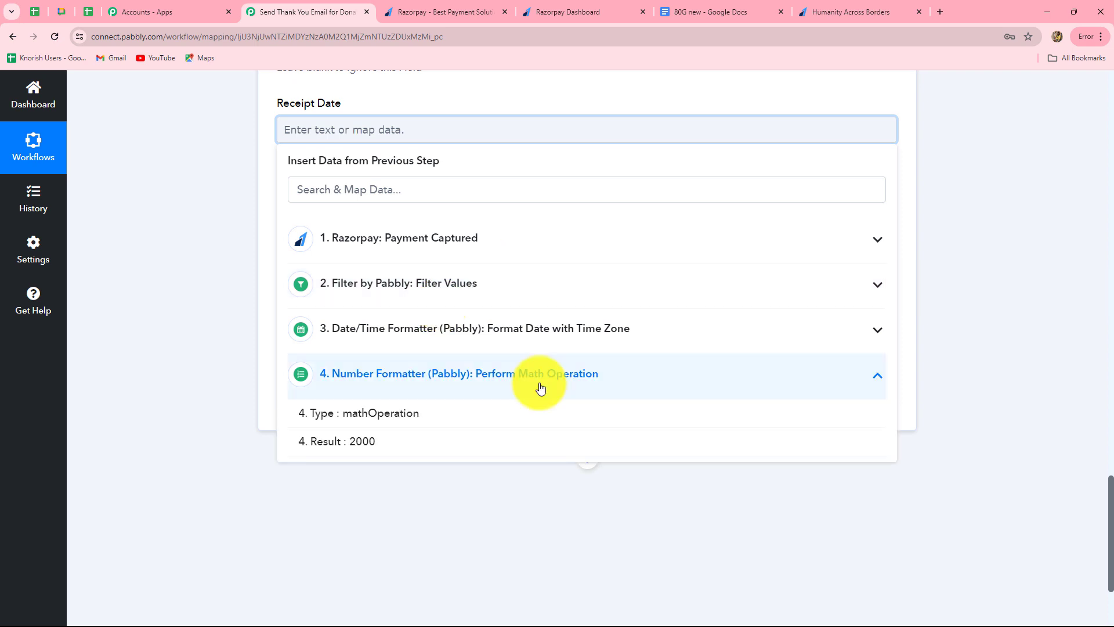
{"action": "left_click", "coordinate": [540, 328]}
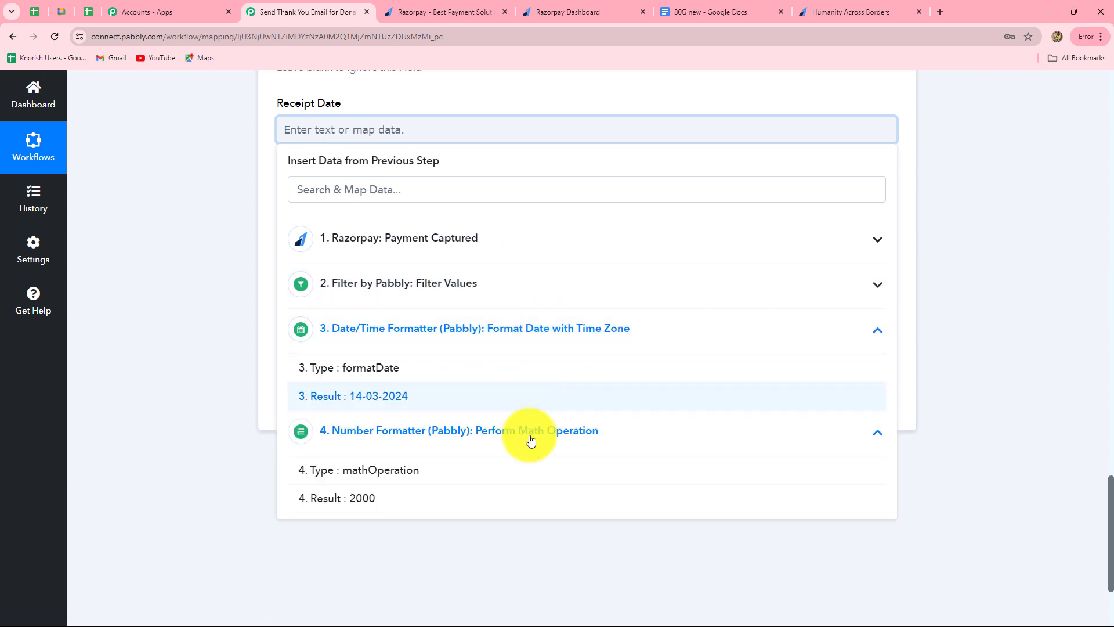
{"action": "left_click", "coordinate": [357, 398]}
{"action": "left_click", "coordinate": [992, 349]}
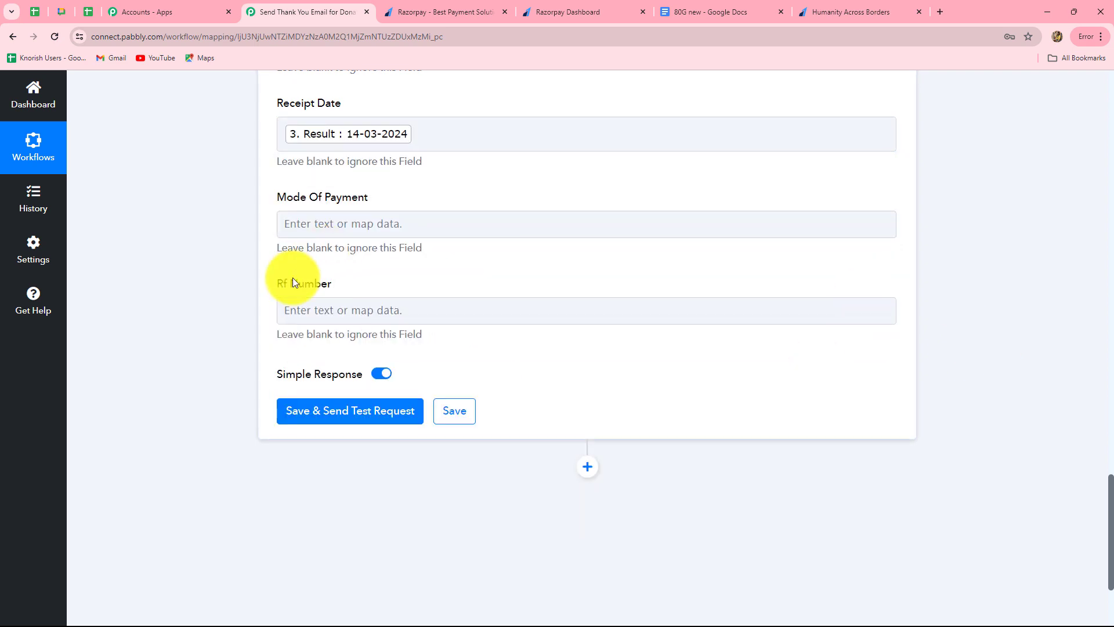
{"action": "scroll", "coordinate": [294, 278], "scroll_direction": "down", "scroll_amount": 1}
Step: Map the Razorpay payment method (card) into Mode Of Payment
{"action": "left_click", "coordinate": [353, 172]}
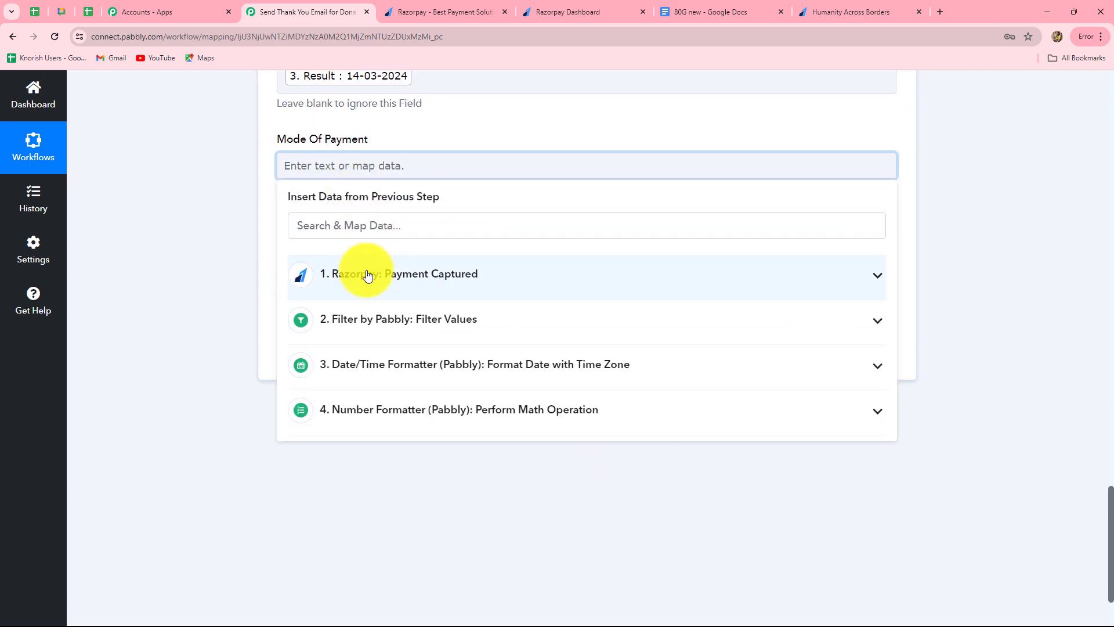
{"action": "left_click", "coordinate": [366, 275]}
{"action": "left_click", "coordinate": [370, 231]}
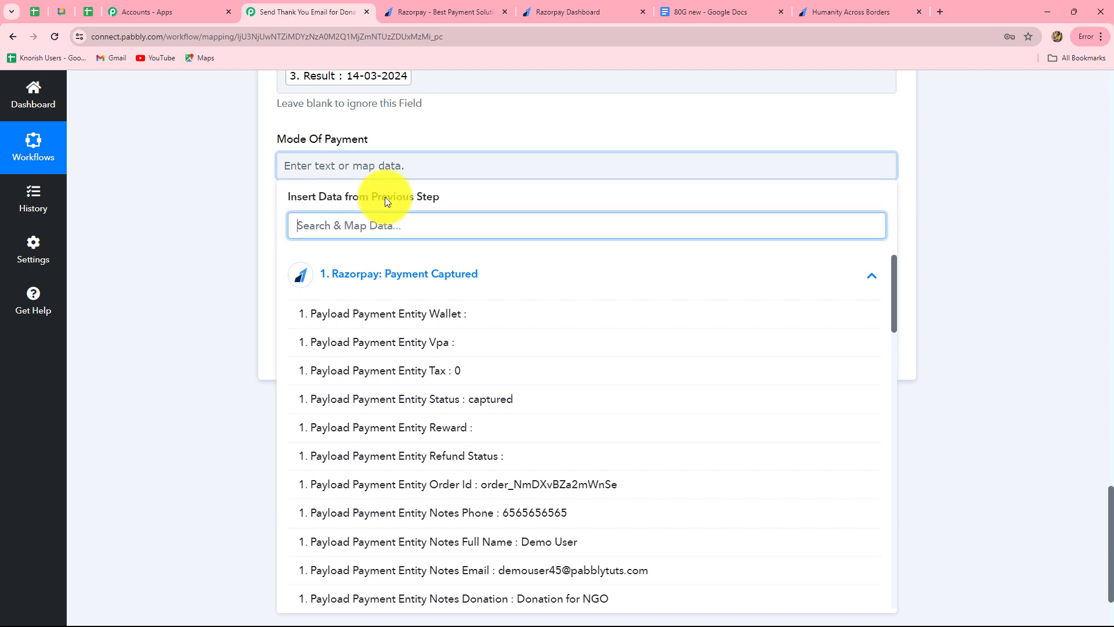
{"action": "type", "text": "car"}
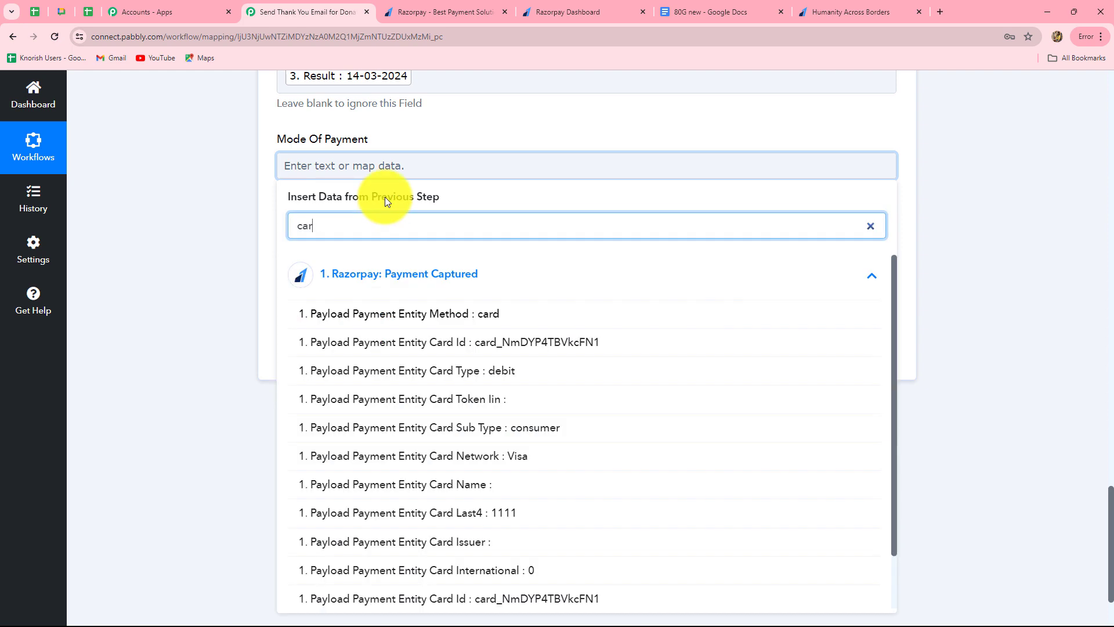
{"action": "left_click", "coordinate": [487, 314]}
{"action": "left_click", "coordinate": [970, 281]}
{"action": "scroll", "coordinate": [398, 258], "scroll_direction": "down", "scroll_amount": 2}
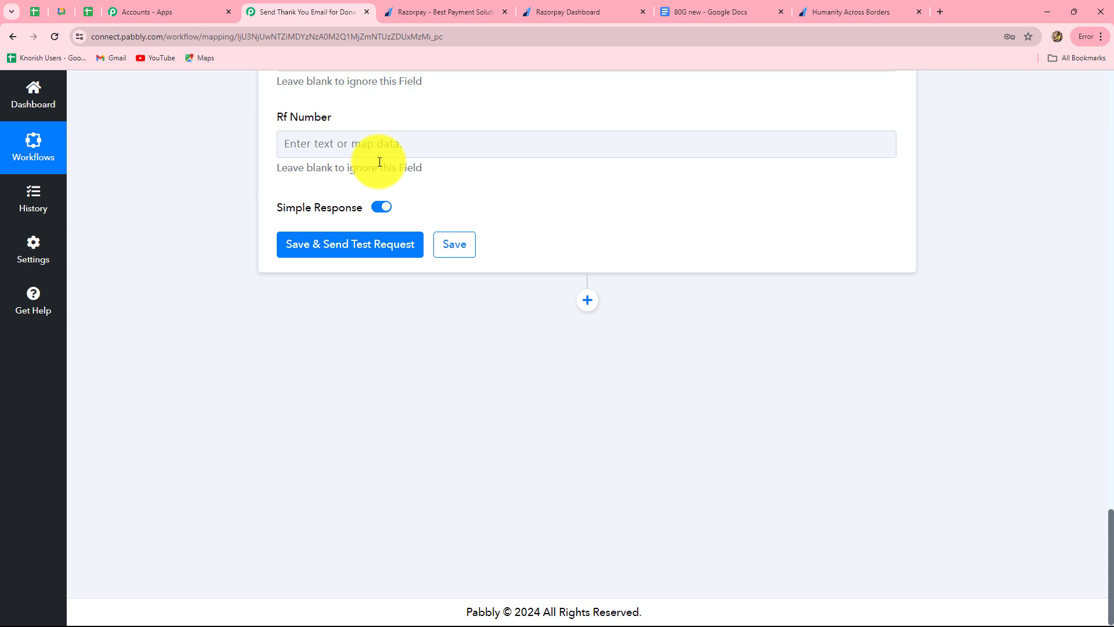
Step: Type raz_ into Rf Number and copy the page ID from the Razorpay payment success page's URL
{"action": "left_click", "coordinate": [474, 155]}
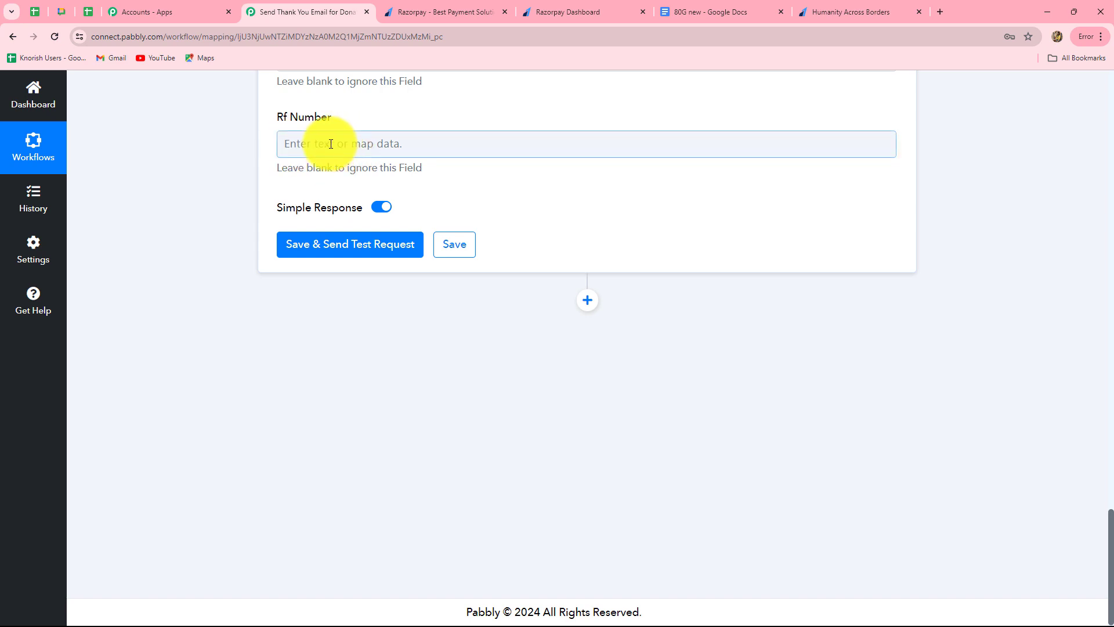
{"action": "type", "text": "raz_"}
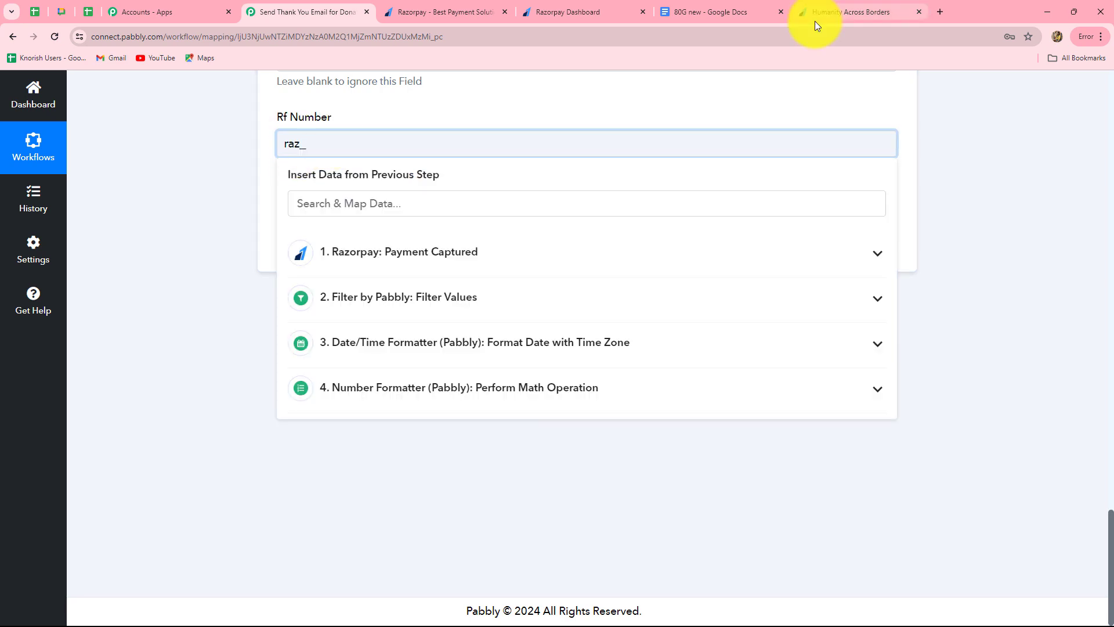
{"action": "mouse_move", "coordinate": [818, 13]}
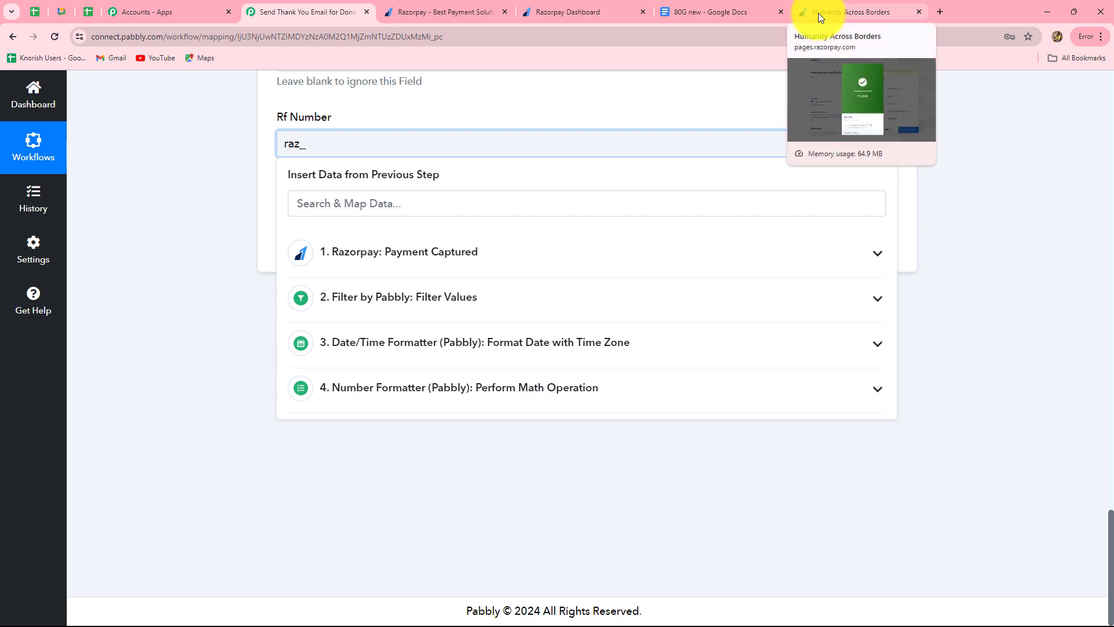
{"action": "left_click", "coordinate": [818, 13]}
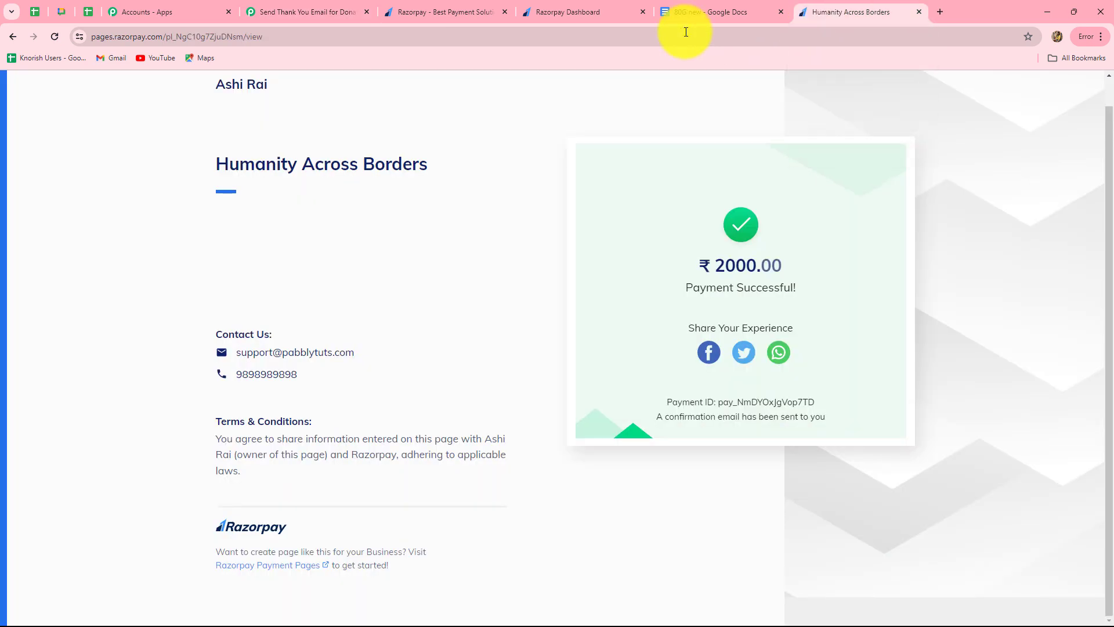
{"action": "left_click", "coordinate": [167, 37]}
{"action": "double_click", "coordinate": [216, 41]}
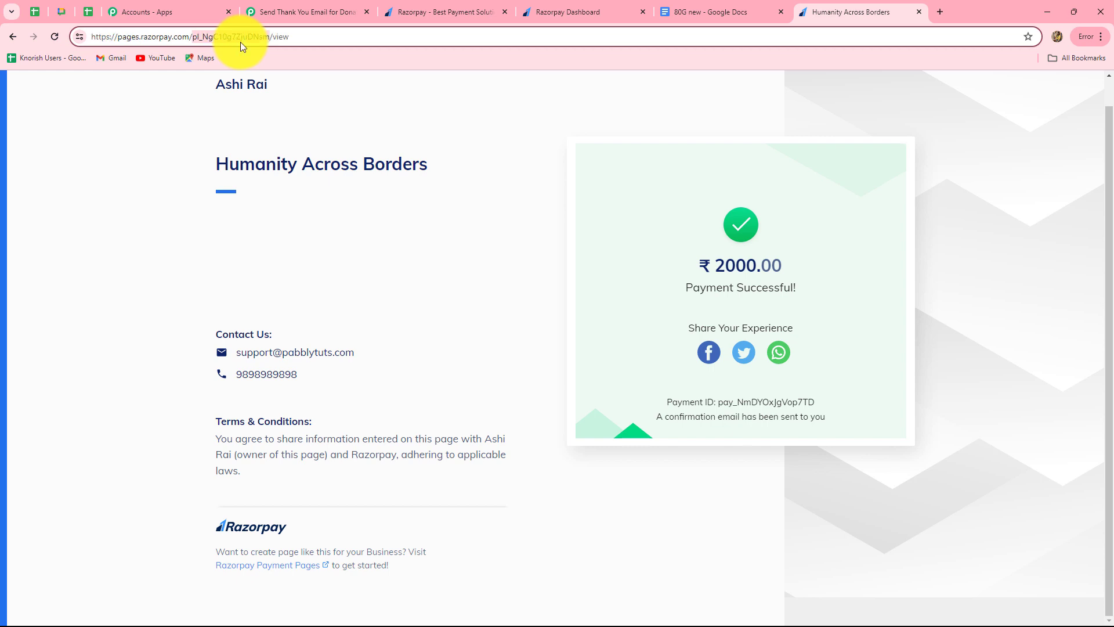
{"action": "left_click", "coordinate": [342, 12]}
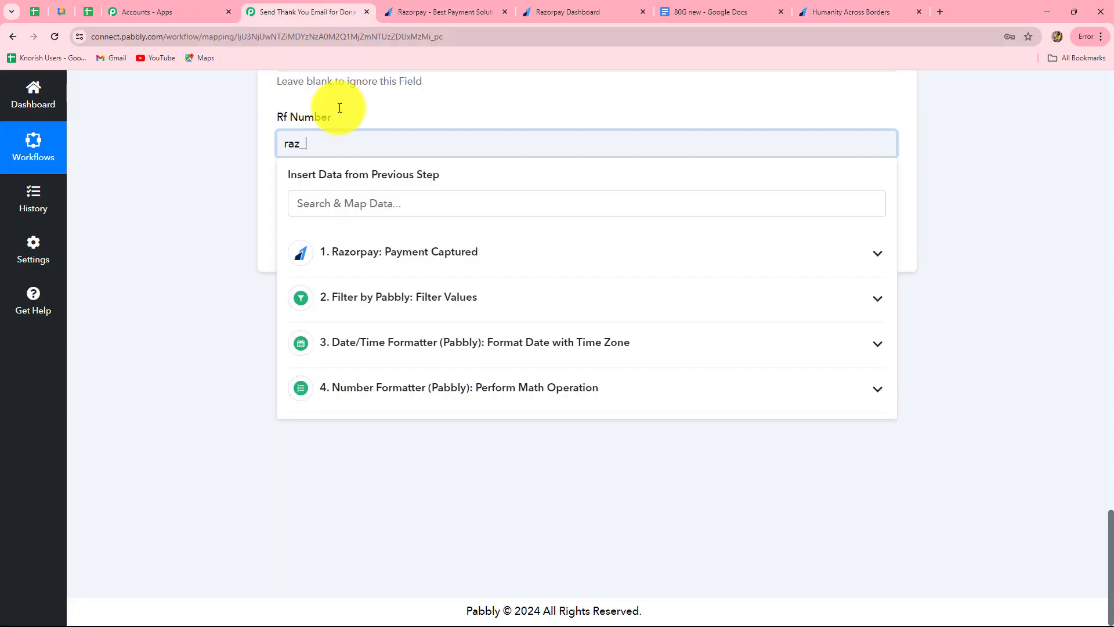
Step: Complete Rf Number as raz_NgC10g7ZjuDNsm by pasting the copied page ID
{"action": "left_click", "coordinate": [235, 172]}
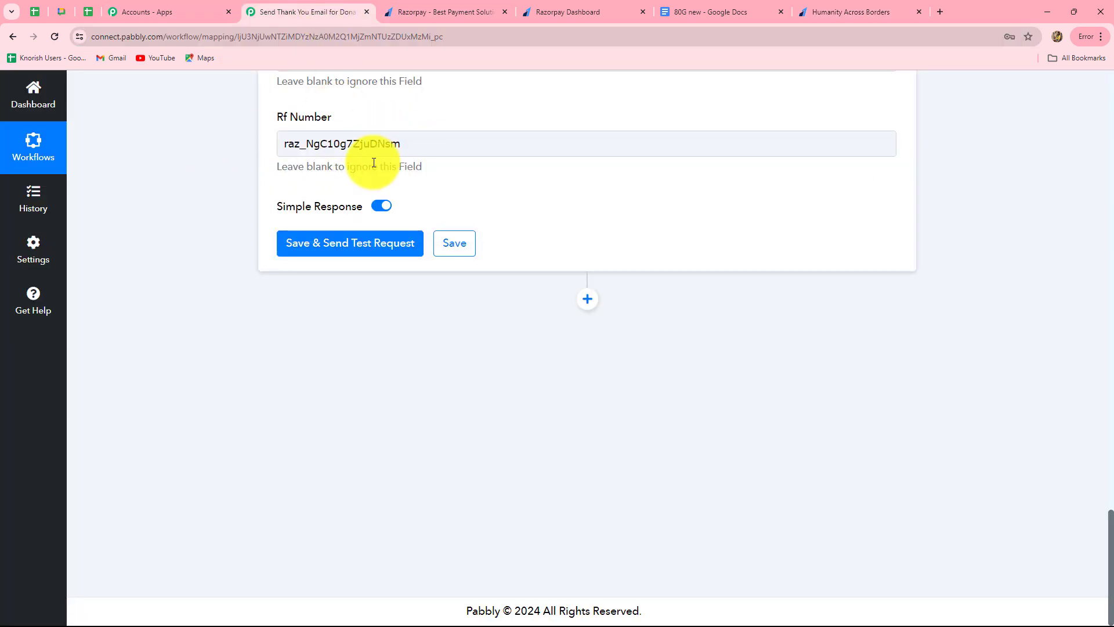
{"action": "left_click", "coordinate": [406, 148]}
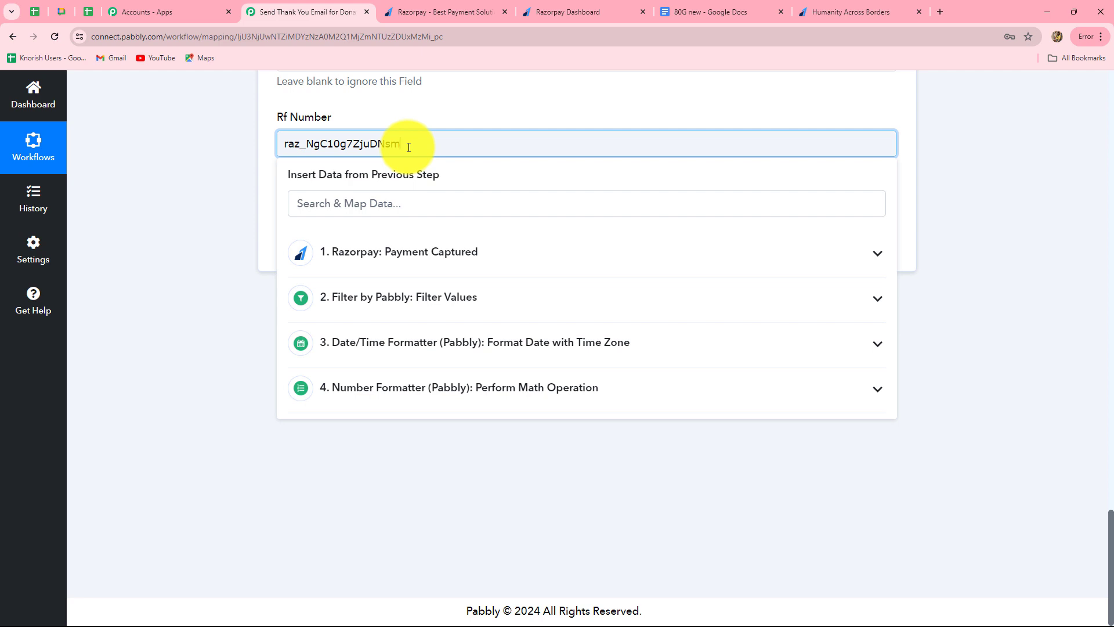
{"action": "left_click", "coordinate": [134, 219]}
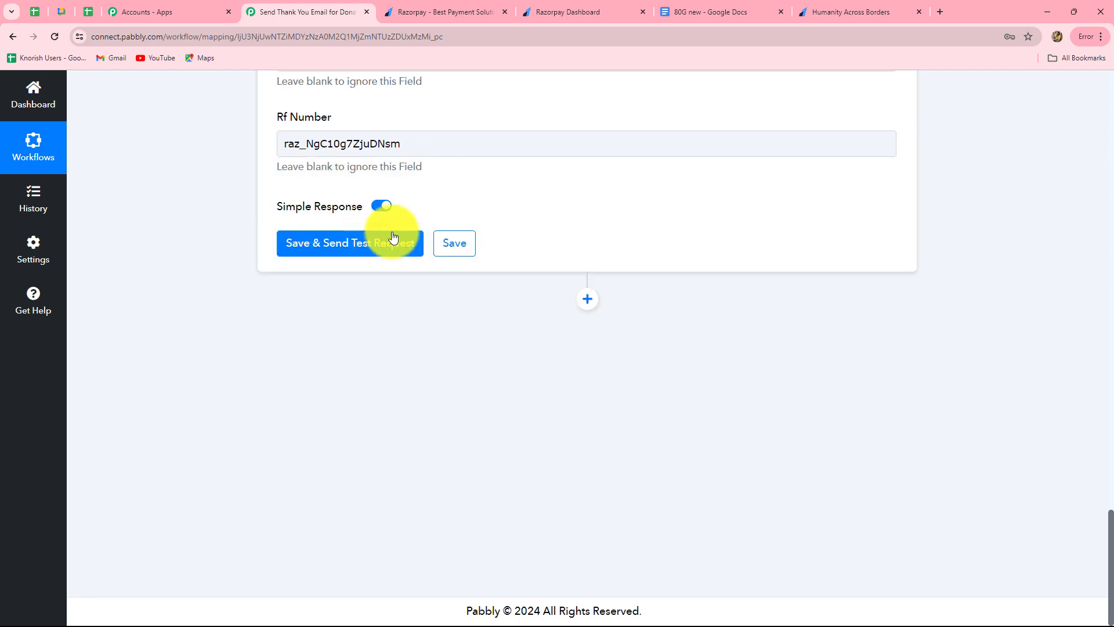
Step: Save and test the Google Docs step, check the returned DocumentId, then view the 80G new template
{"action": "left_click", "coordinate": [386, 249]}
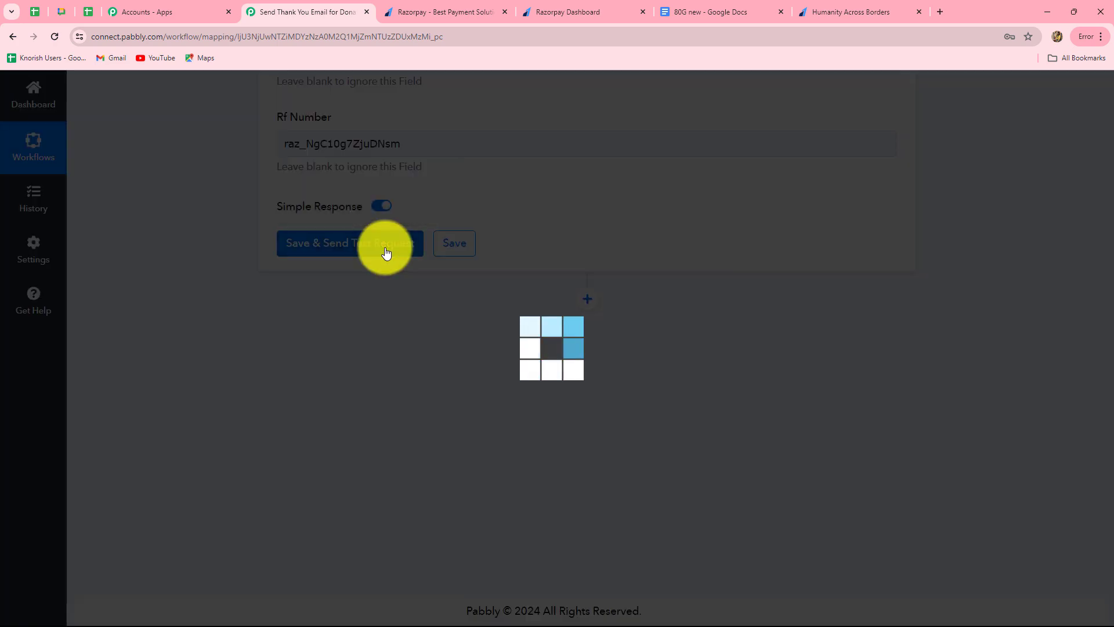
{"action": "scroll", "coordinate": [1035, 430], "scroll_direction": "down", "scroll_amount": 5}
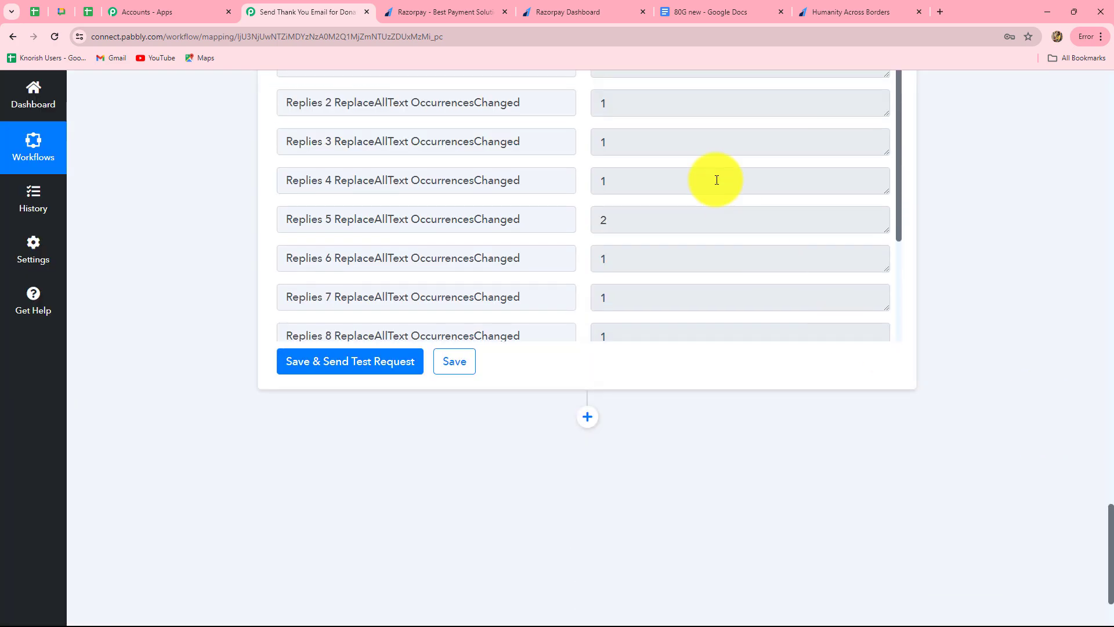
{"action": "scroll", "coordinate": [720, 203], "scroll_direction": "down", "scroll_amount": 6}
{"action": "scroll", "coordinate": [716, 255], "scroll_direction": "up", "scroll_amount": 2}
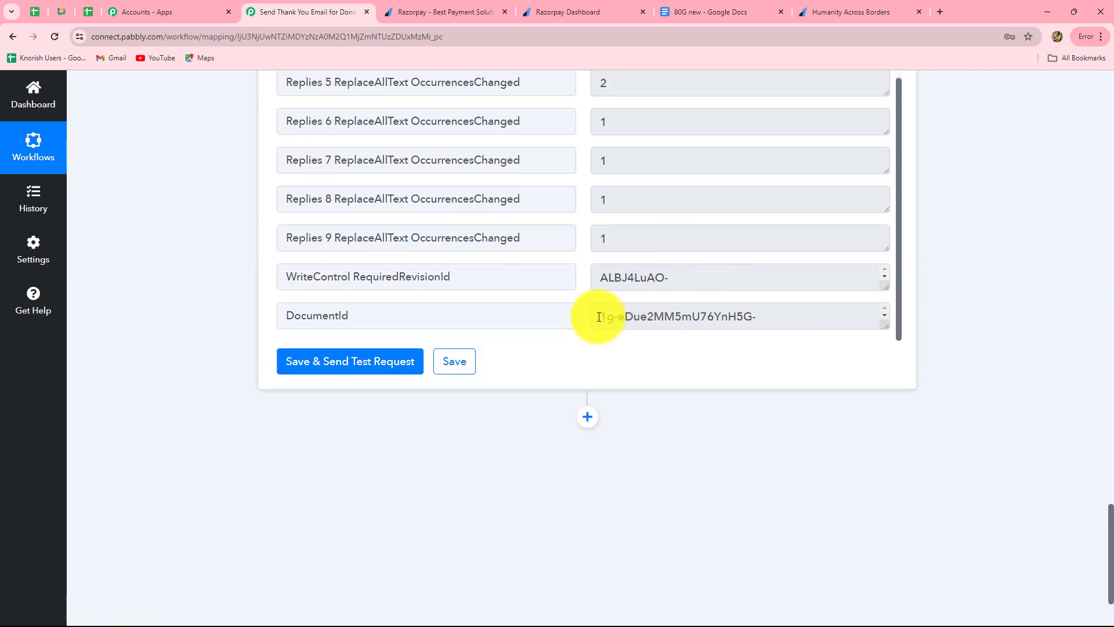
{"action": "left_click_drag", "start_coordinate": [599, 317], "coordinate": [801, 323]}
{"action": "left_click", "coordinate": [799, 319]}
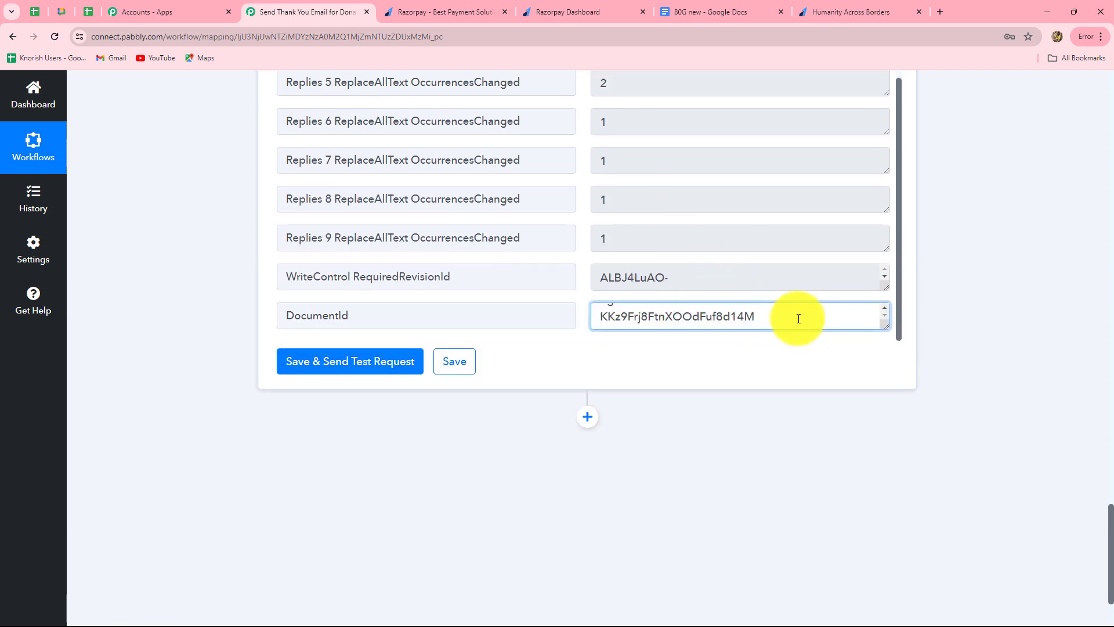
{"action": "left_click", "coordinate": [677, 8]}
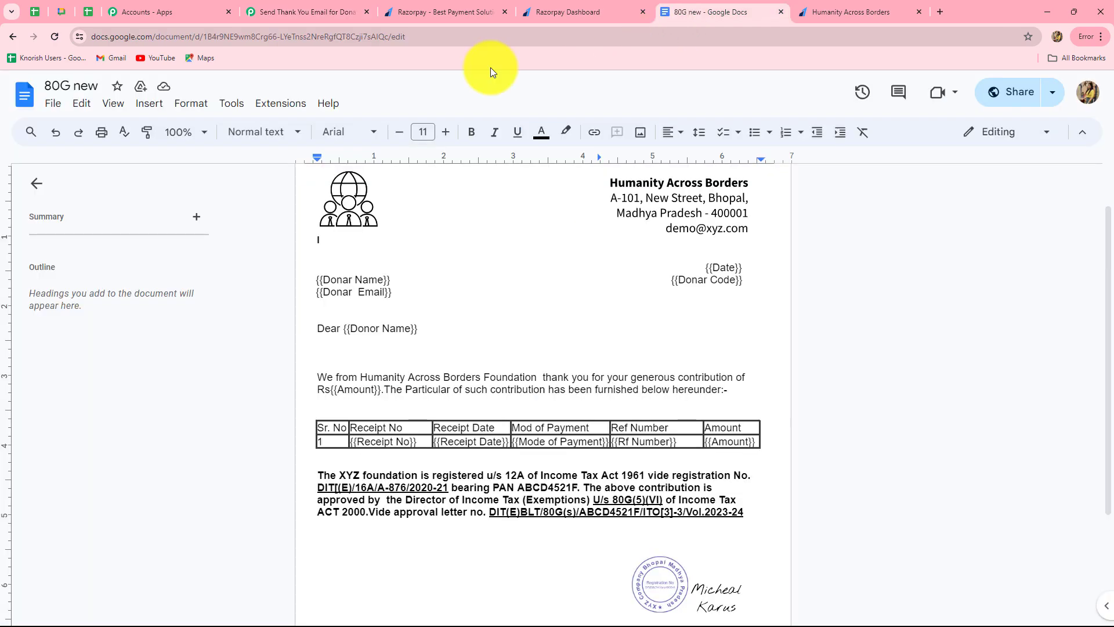
Step: Open the generated 80G certificate to verify the details 14-03-2024, card and 2000, then return to Pabbly
{"action": "left_click", "coordinate": [12, 36]}
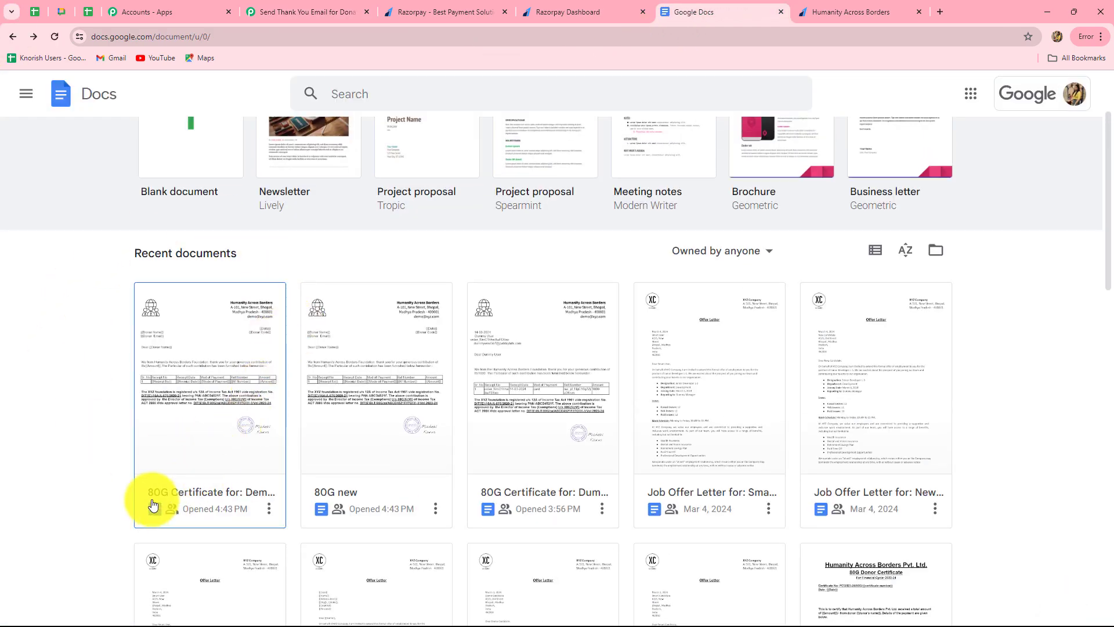
{"action": "left_click", "coordinate": [227, 438]}
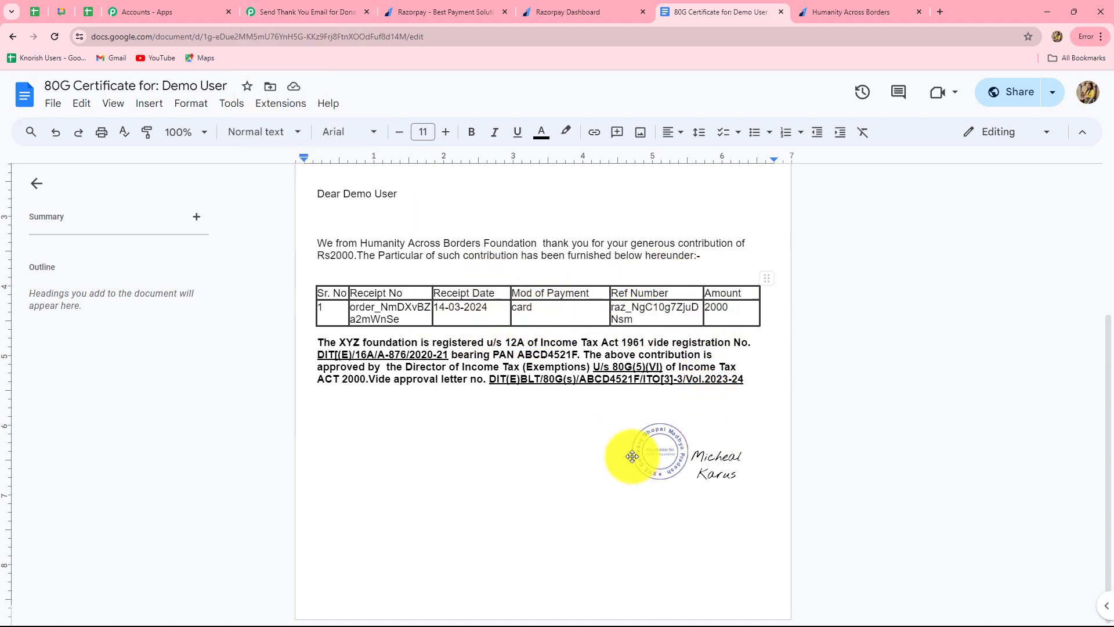
{"action": "left_click", "coordinate": [315, 12]}
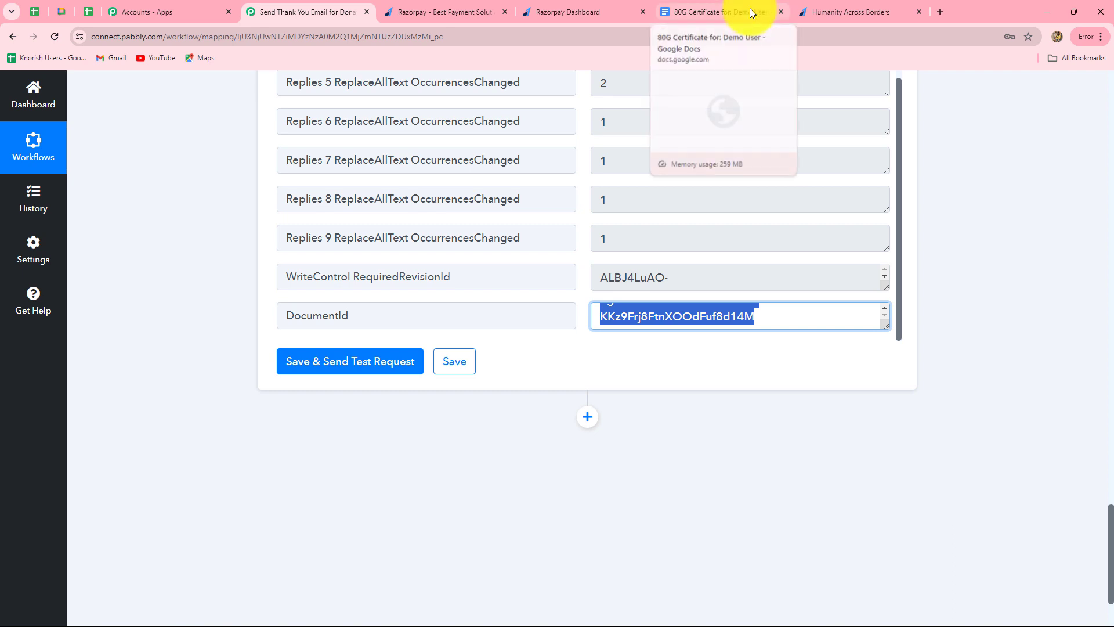
Step: Add a Google Drive step after Google Docs with the Share a File With Anyone action
{"action": "scroll", "coordinate": [599, 299], "scroll_direction": "down", "scroll_amount": 2}
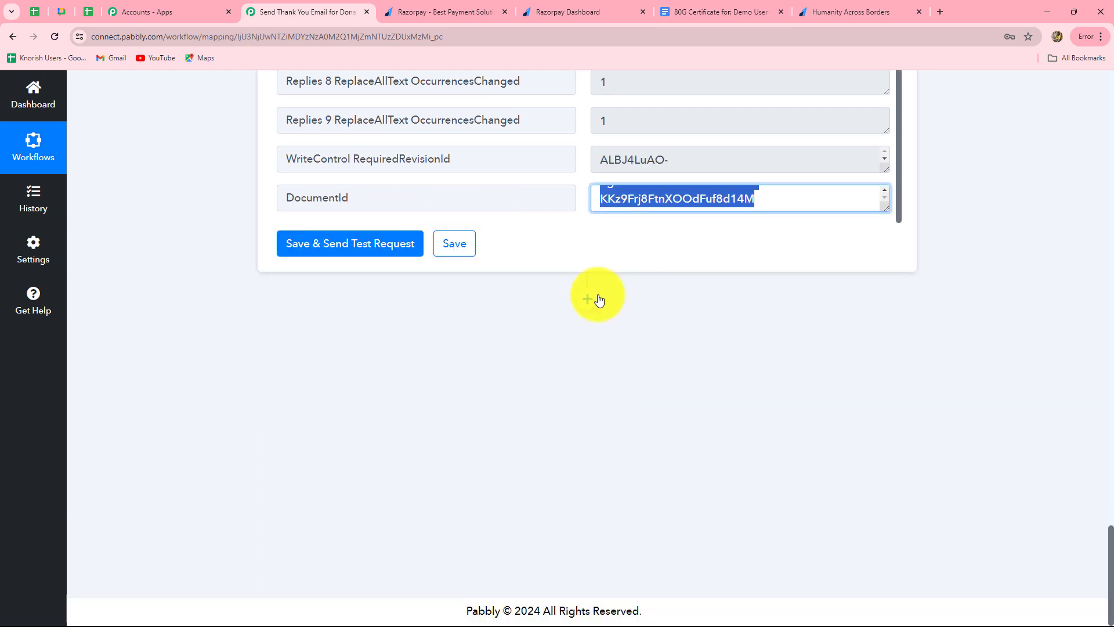
{"action": "left_click", "coordinate": [587, 298]}
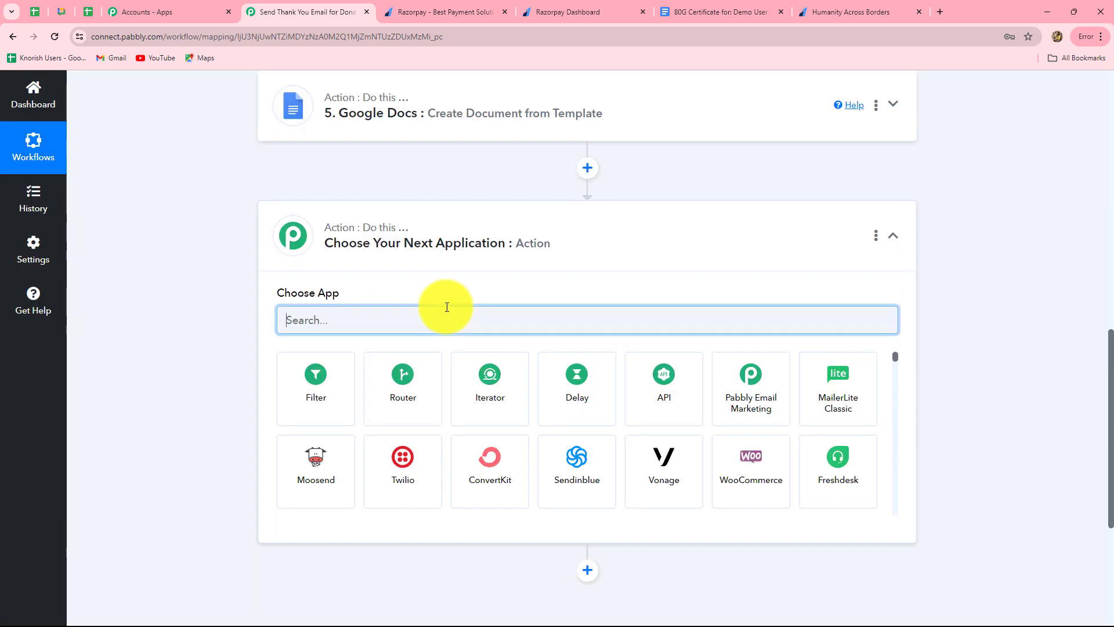
{"action": "type", "text": "Google"}
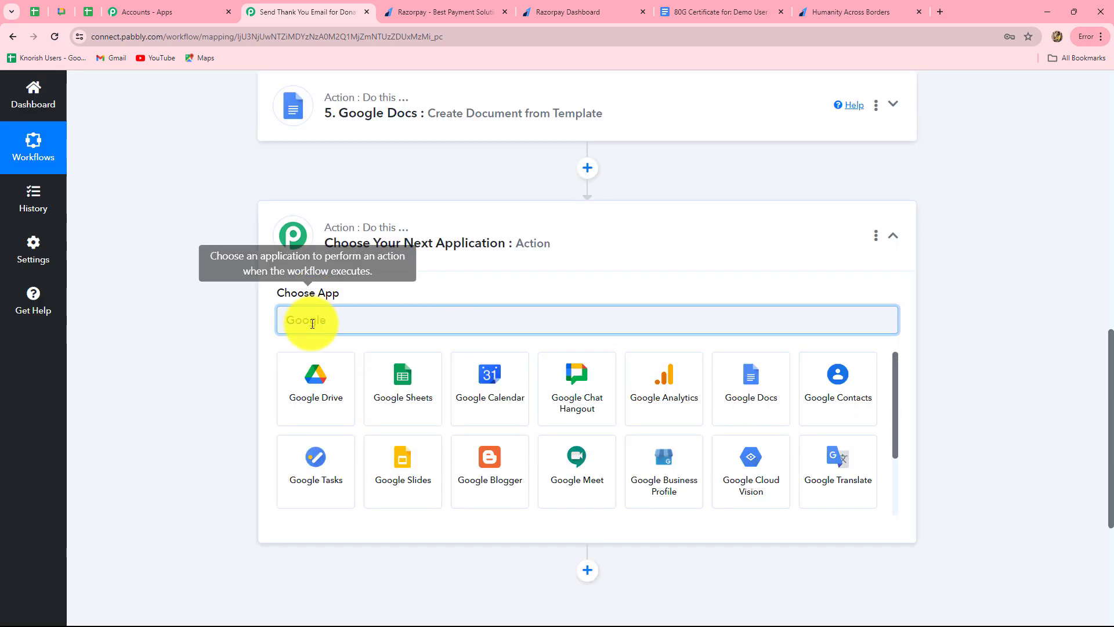
{"action": "left_click", "coordinate": [315, 378]}
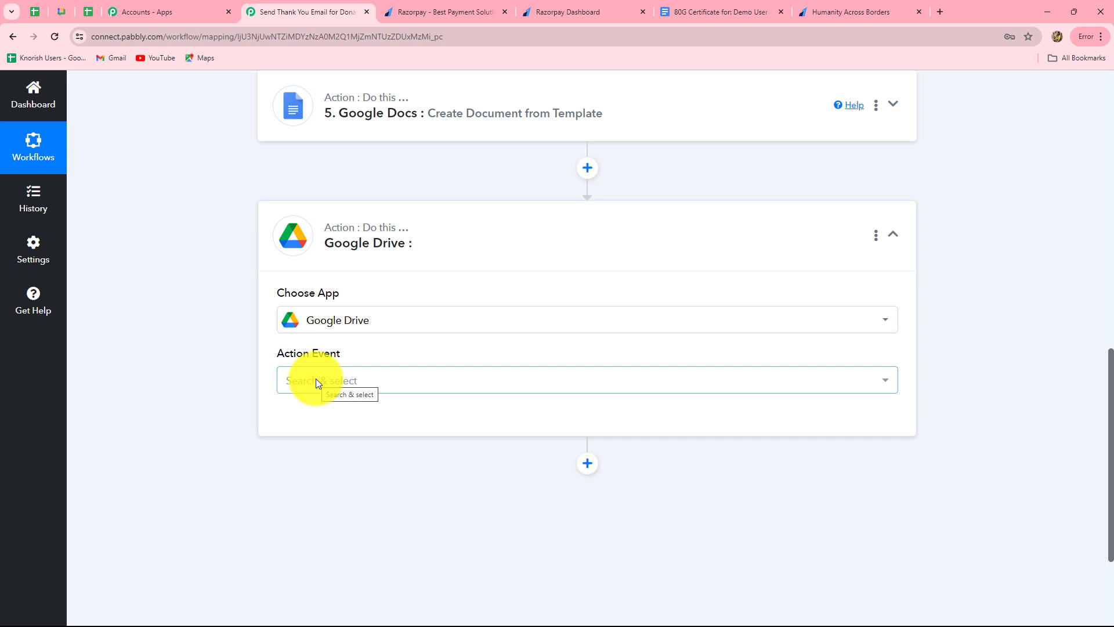
{"action": "left_click", "coordinate": [316, 380]}
{"action": "type", "text": "share"}
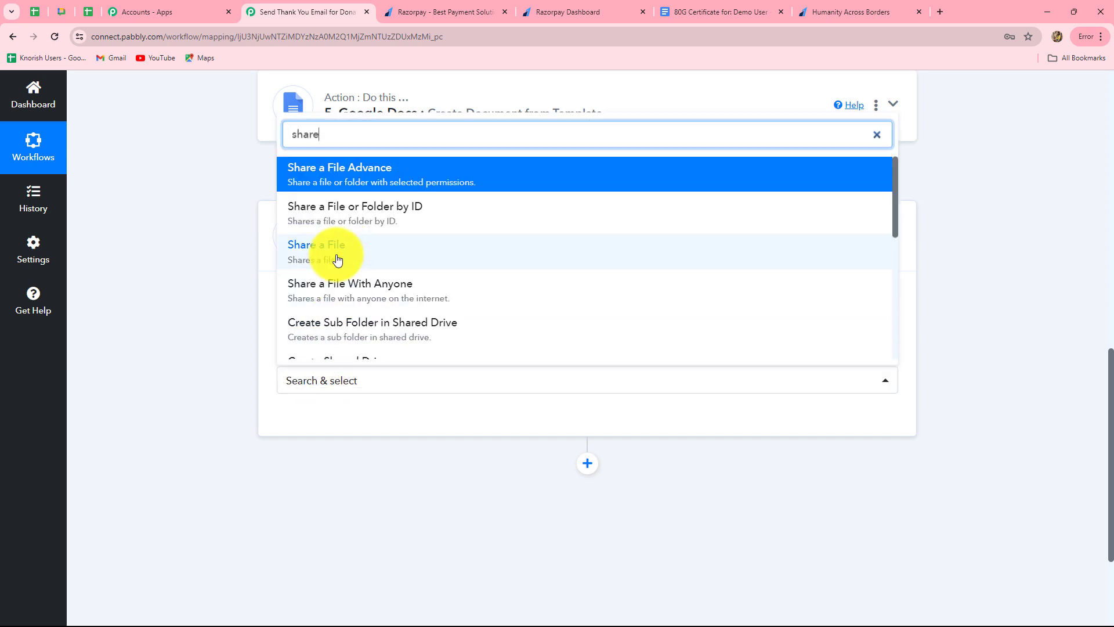
{"action": "left_click", "coordinate": [331, 295]}
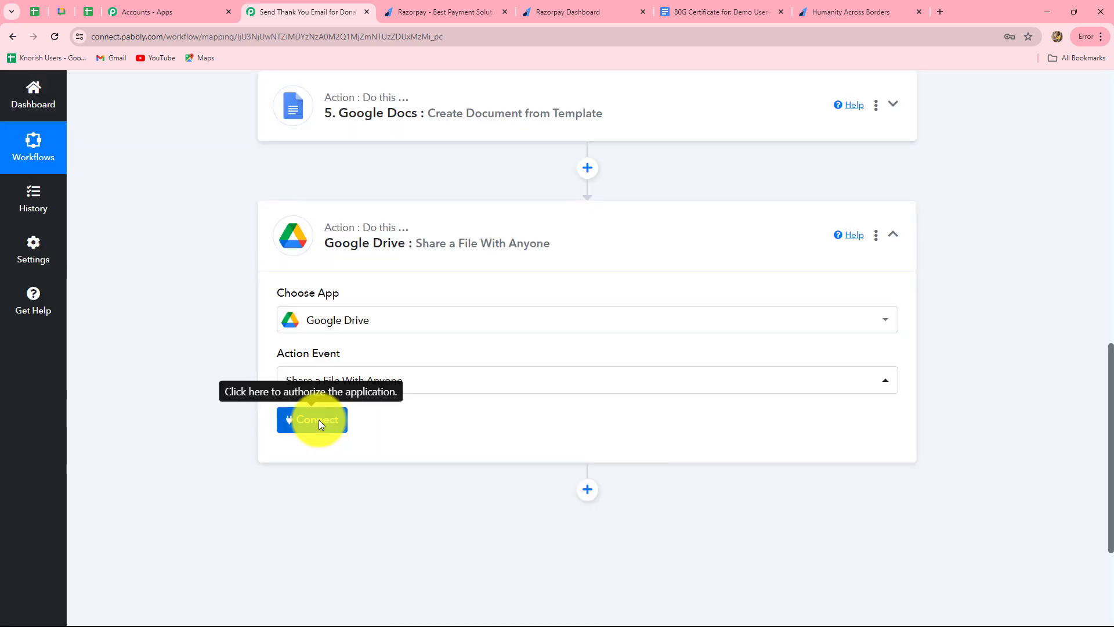
Step: Connect the step through the existing Google Drive #12 connection and save
{"action": "left_click", "coordinate": [319, 422]}
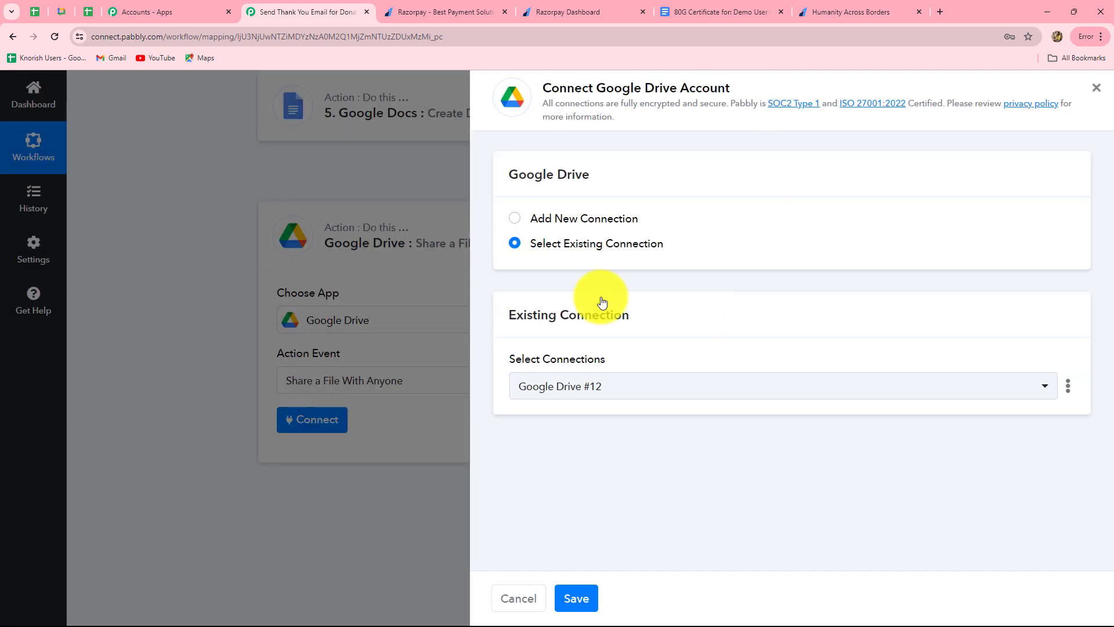
{"action": "left_click", "coordinate": [512, 224]}
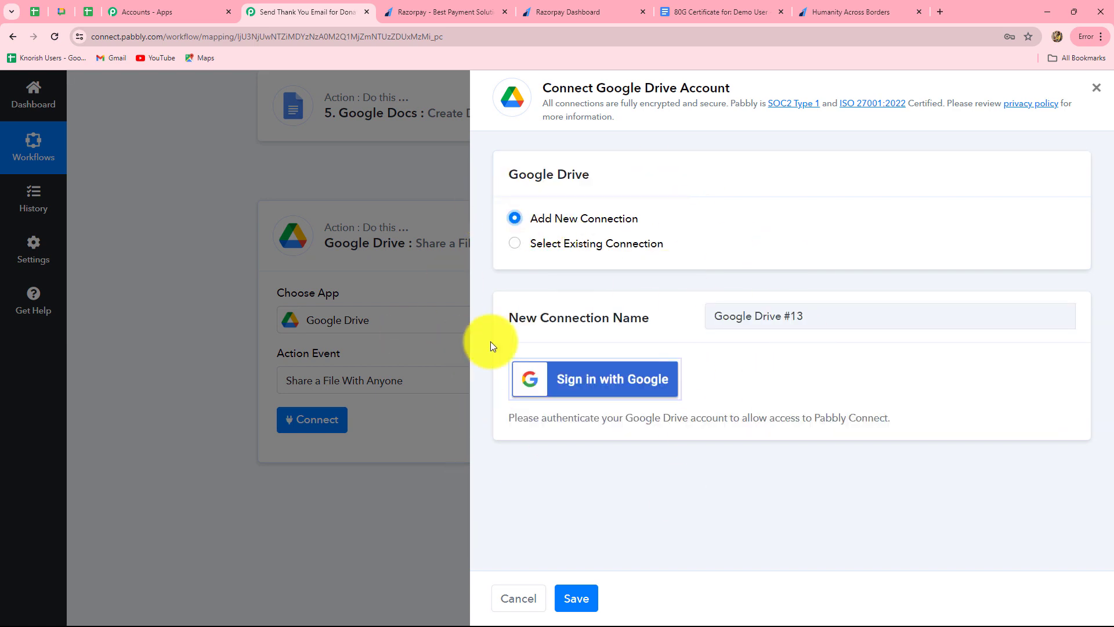
{"action": "left_click", "coordinate": [515, 243]}
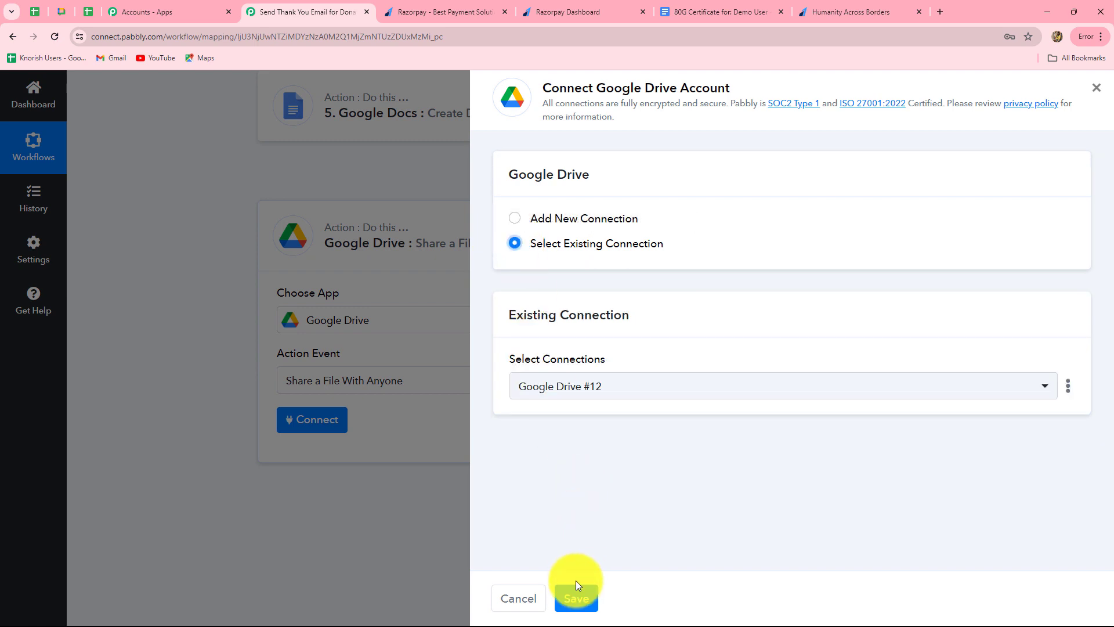
{"action": "left_click", "coordinate": [574, 597]}
{"action": "scroll", "coordinate": [670, 406], "scroll_direction": "down", "scroll_amount": 2}
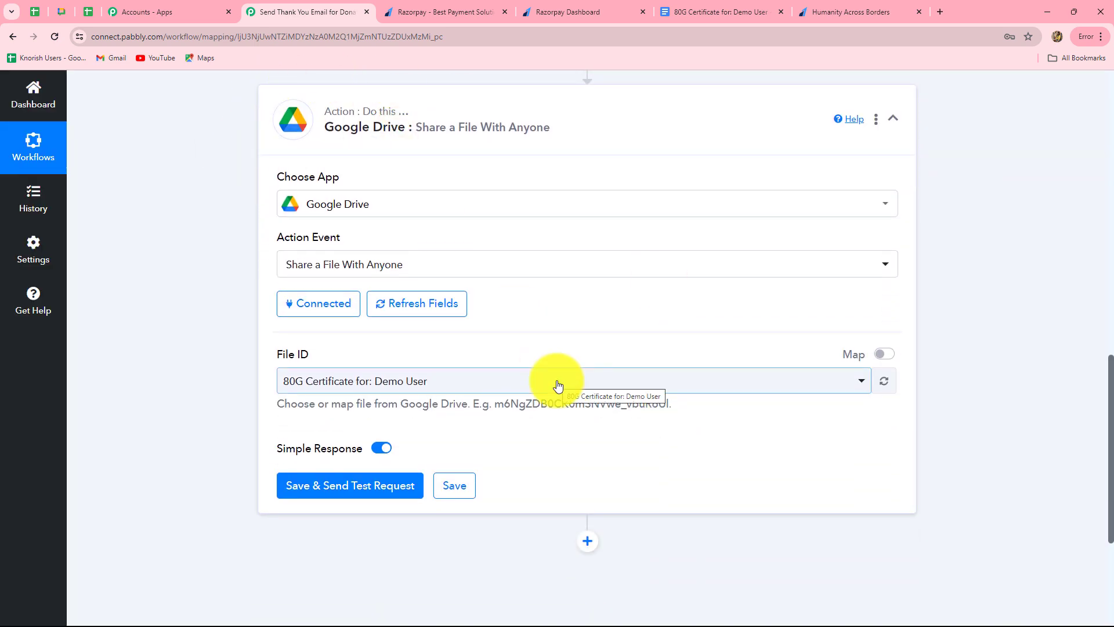
Step: Replace the hard-coded File ID with the Google Docs step's mapped DocumentId
{"action": "scroll", "coordinate": [558, 386], "scroll_direction": "down", "scroll_amount": 2}
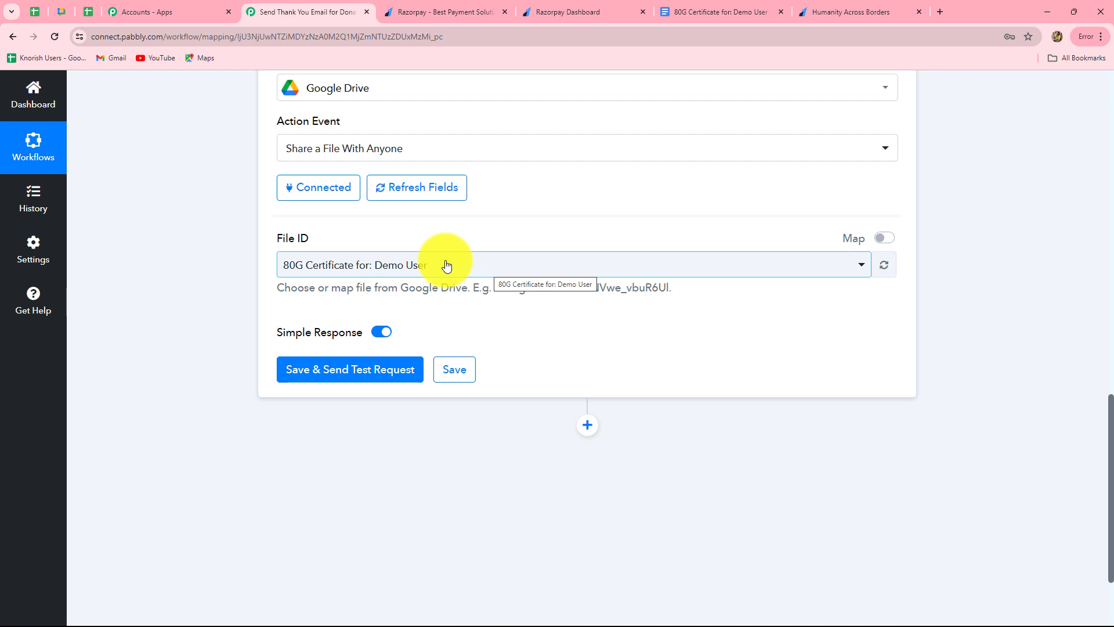
{"action": "left_click", "coordinate": [885, 238]}
{"action": "left_click", "coordinate": [594, 268]}
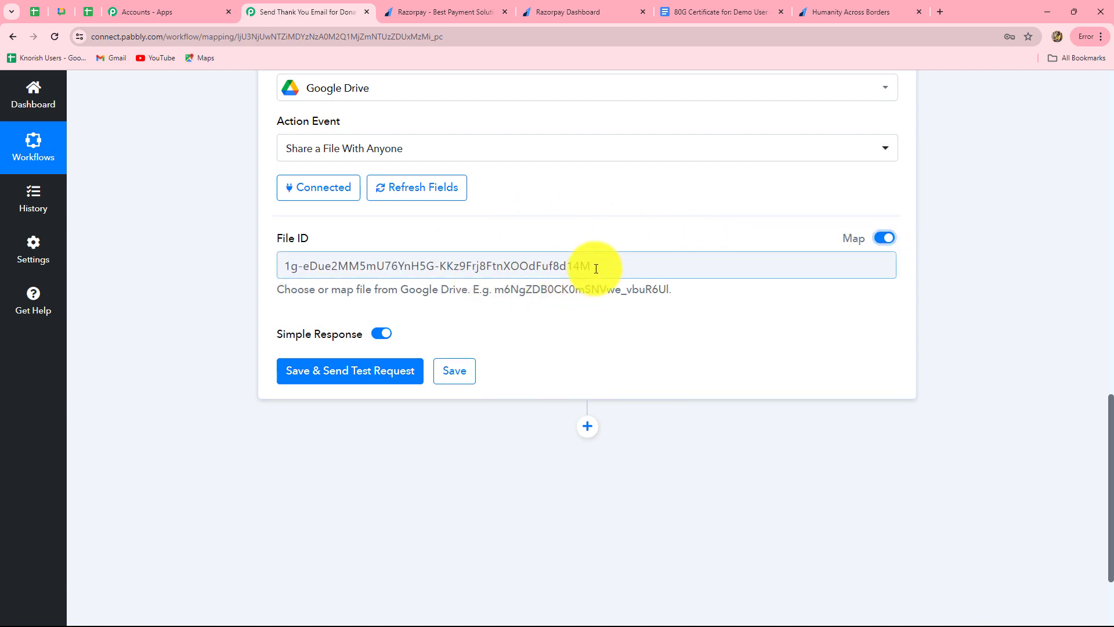
{"action": "left_click_drag", "start_coordinate": [596, 268], "coordinate": [256, 281]}
{"action": "key", "text": "BackSpace"}
{"action": "scroll", "coordinate": [473, 426], "scroll_direction": "down", "scroll_amount": 2}
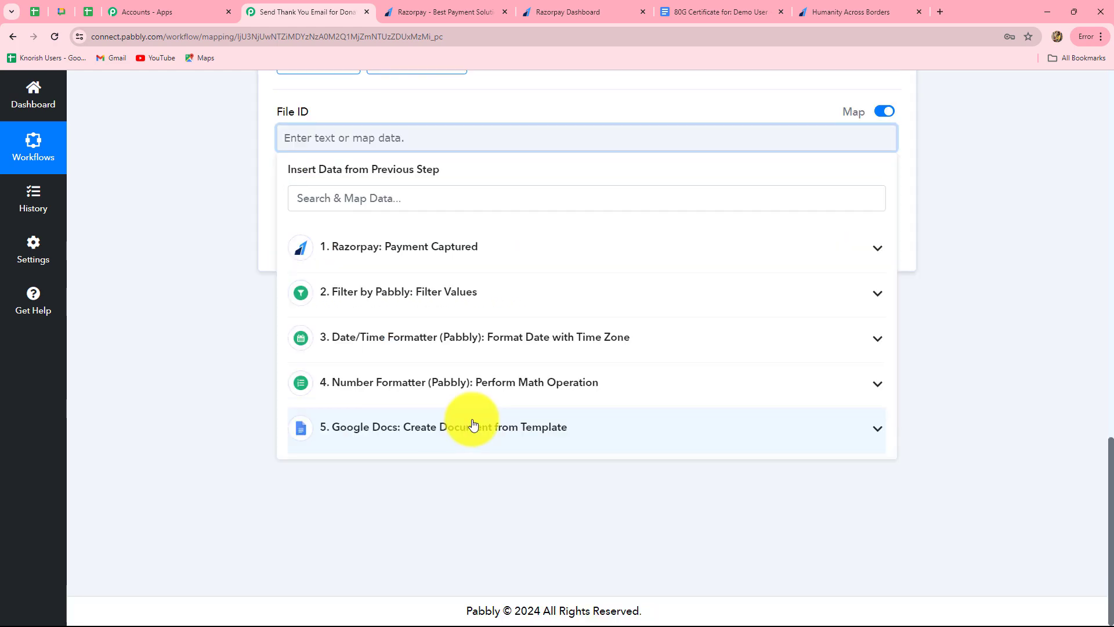
{"action": "left_click", "coordinate": [472, 425]}
{"action": "scroll", "coordinate": [515, 505], "scroll_direction": "down", "scroll_amount": 3}
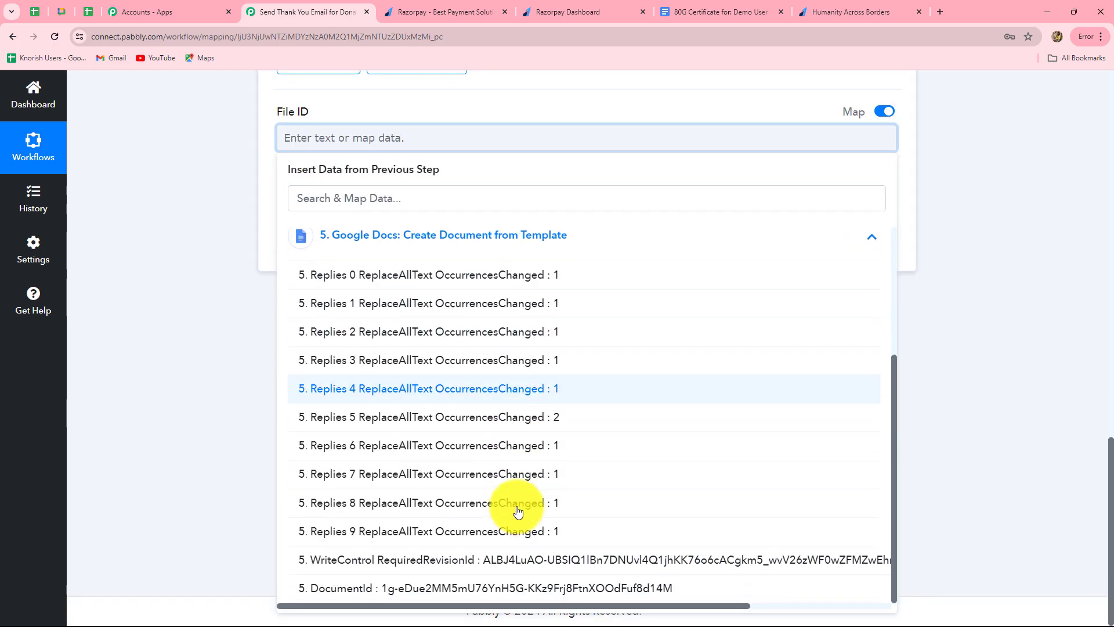
{"action": "left_click", "coordinate": [432, 587]}
{"action": "left_click", "coordinate": [975, 381]}
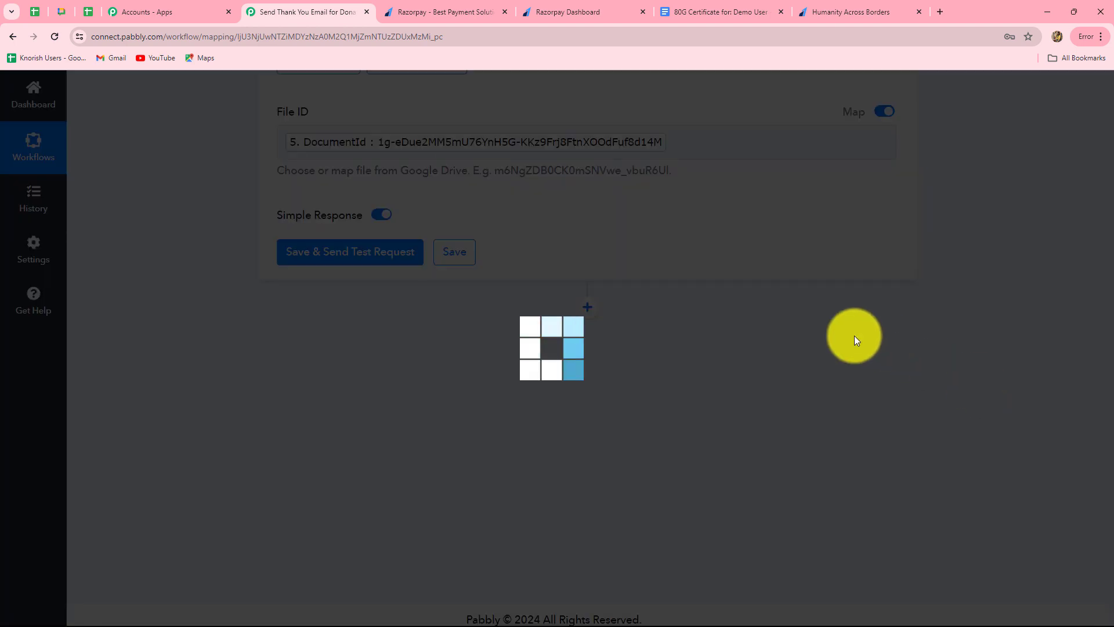
Step: Save and test the share step, reviewing the anyone-with-link reader permission and links returned
{"action": "left_click", "coordinate": [363, 250]}
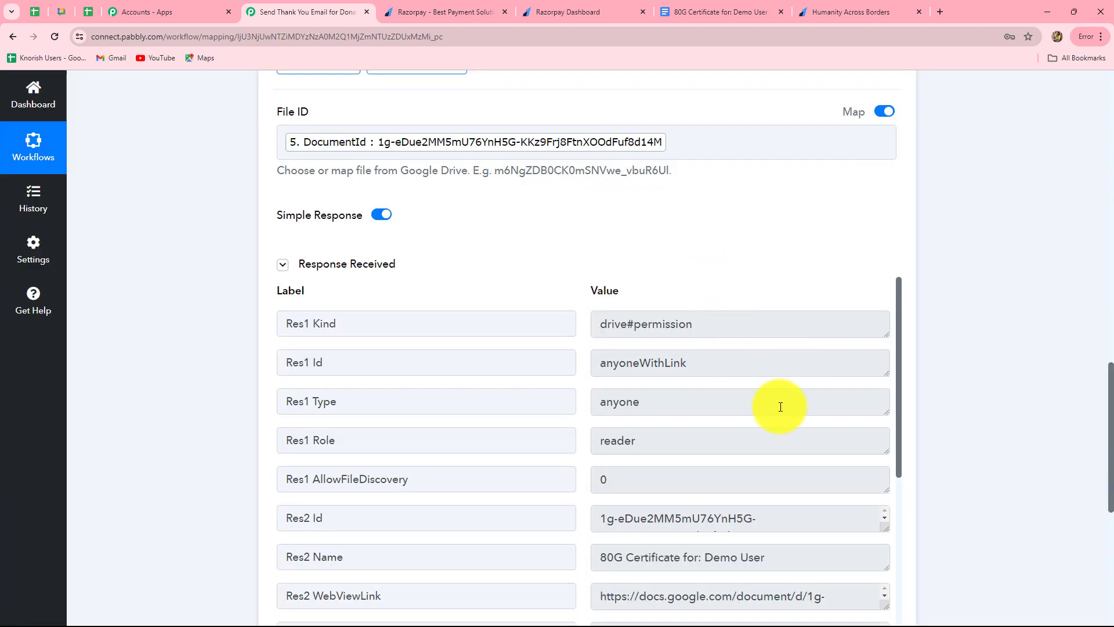
{"action": "scroll", "coordinate": [957, 438], "scroll_direction": "down", "scroll_amount": 4}
{"action": "scroll", "coordinate": [627, 201], "scroll_direction": "up", "scroll_amount": 1}
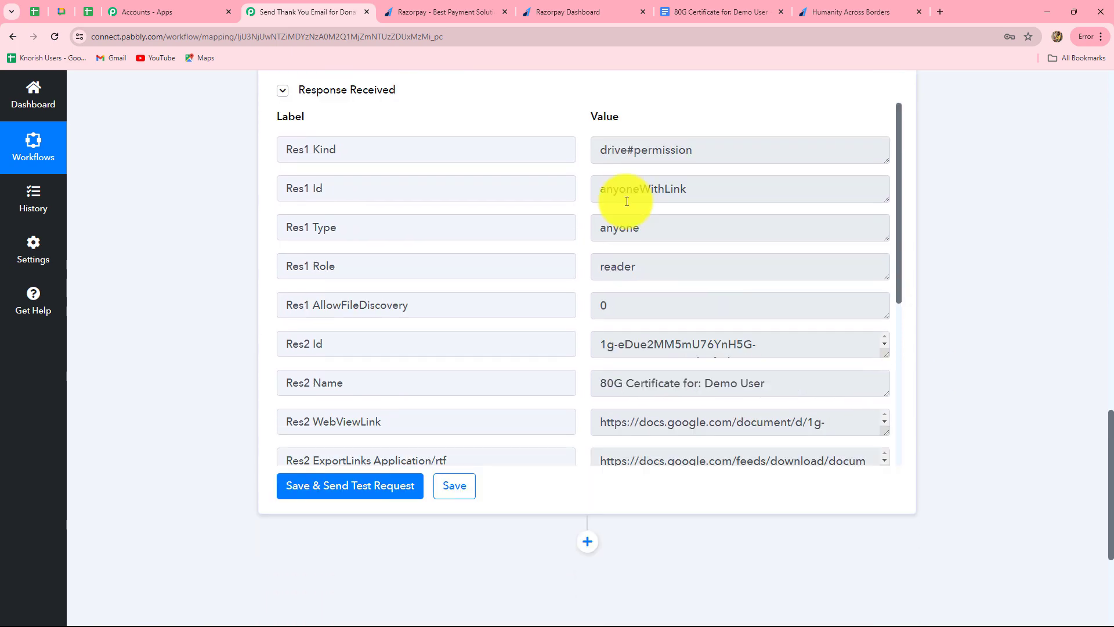
{"action": "scroll", "coordinate": [667, 261], "scroll_direction": "down", "scroll_amount": 4}
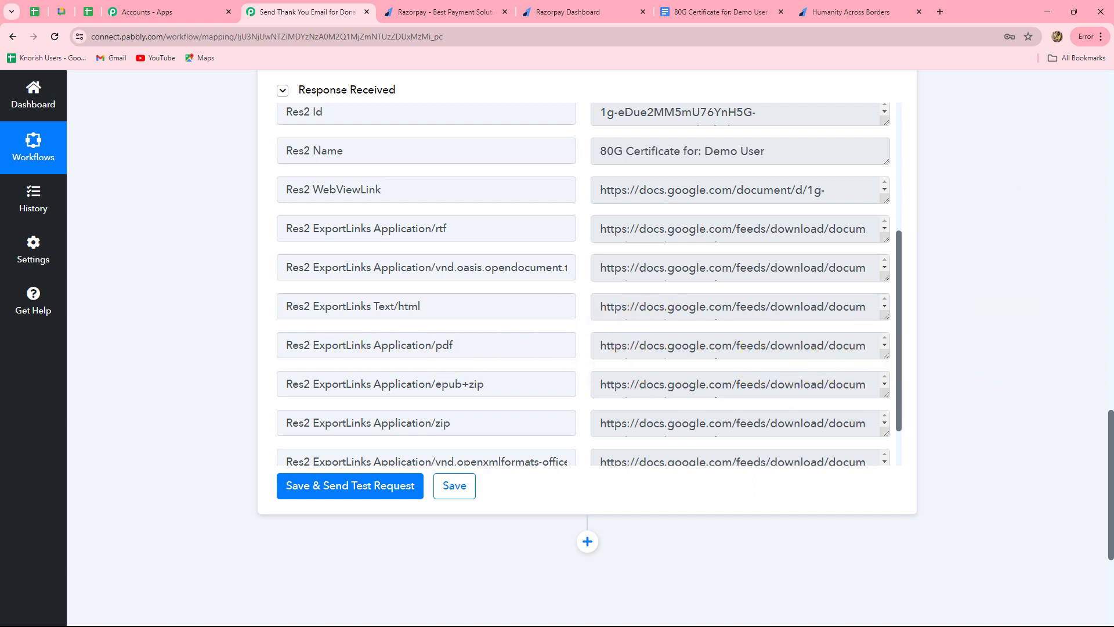
{"action": "scroll", "coordinate": [993, 315], "scroll_direction": "down", "scroll_amount": 4}
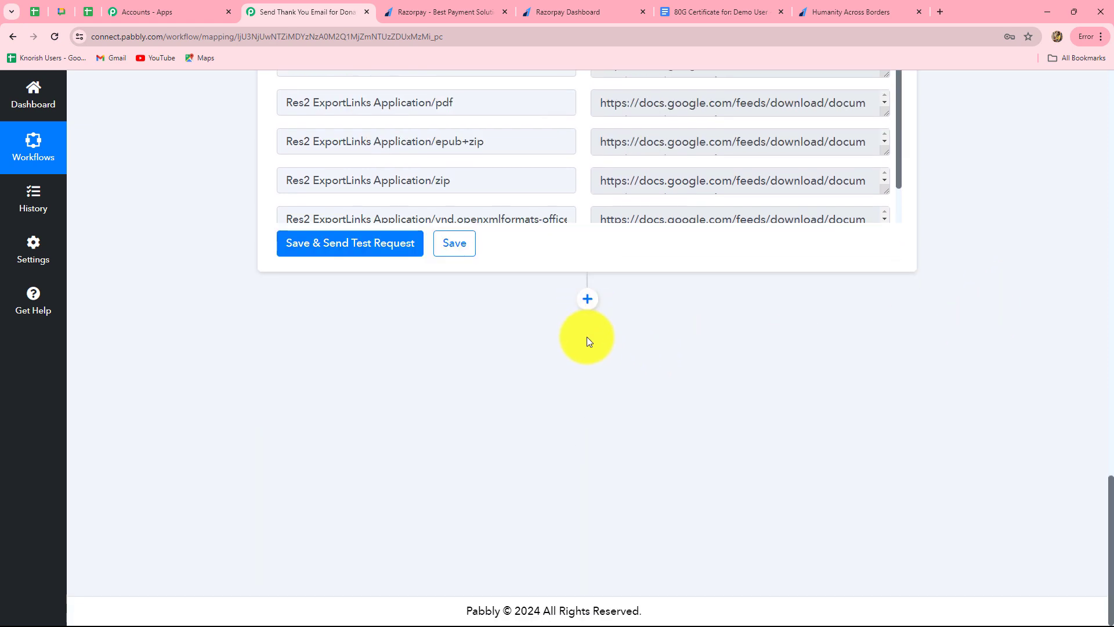
Step: Add a Gmail Send Email step after the share step using the existing Gmail #26 connection
{"action": "left_click", "coordinate": [587, 300]}
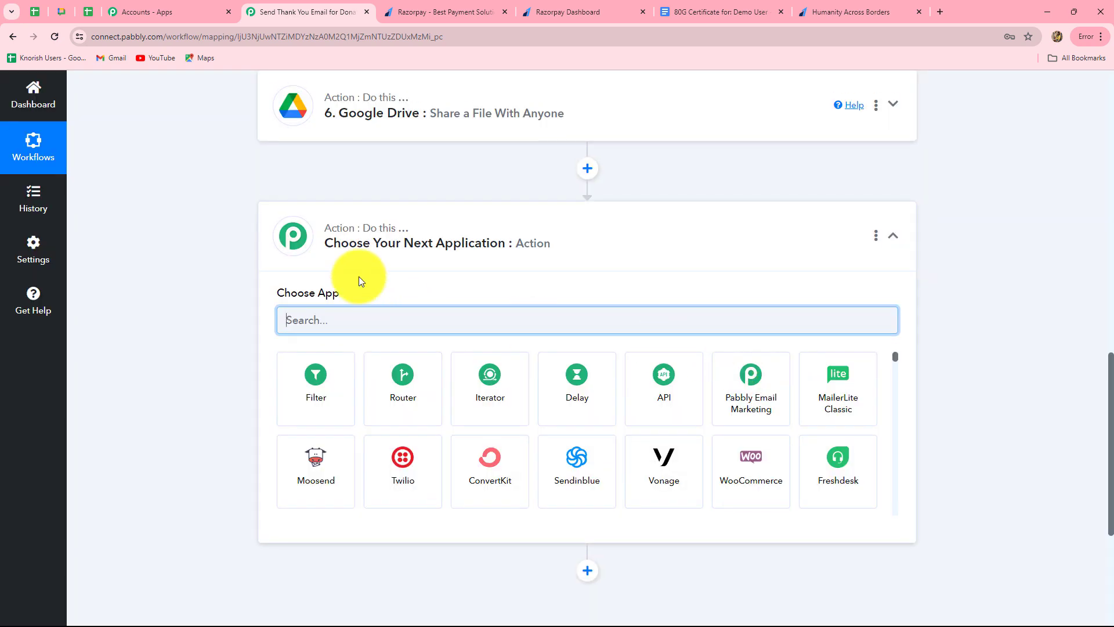
{"action": "type", "text": "Gma"}
{"action": "left_click", "coordinate": [326, 408]}
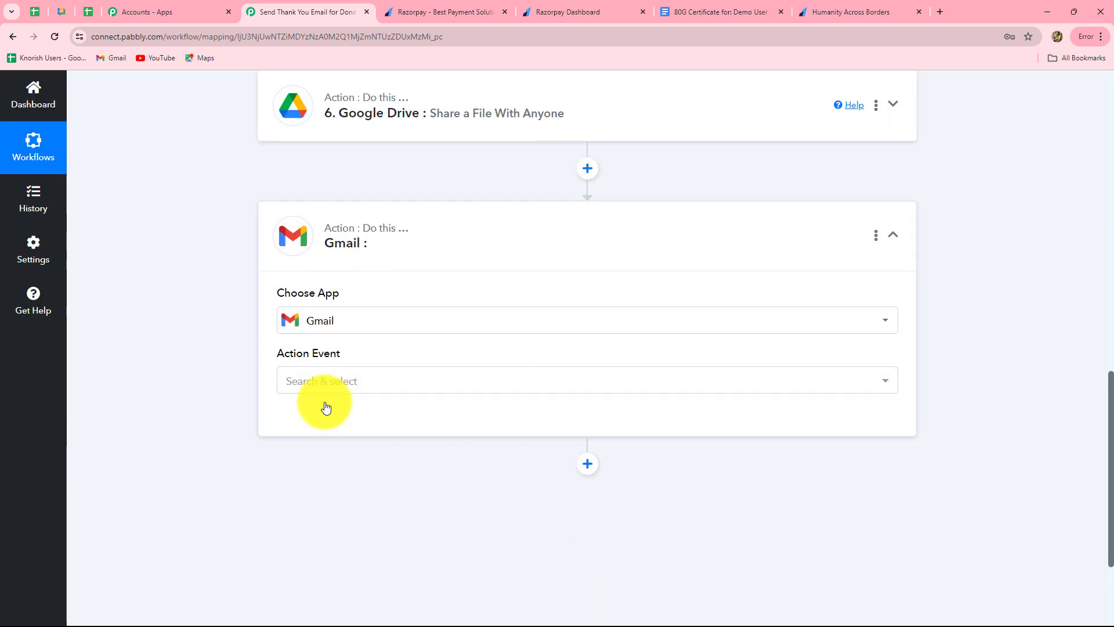
{"action": "left_click", "coordinate": [314, 386]}
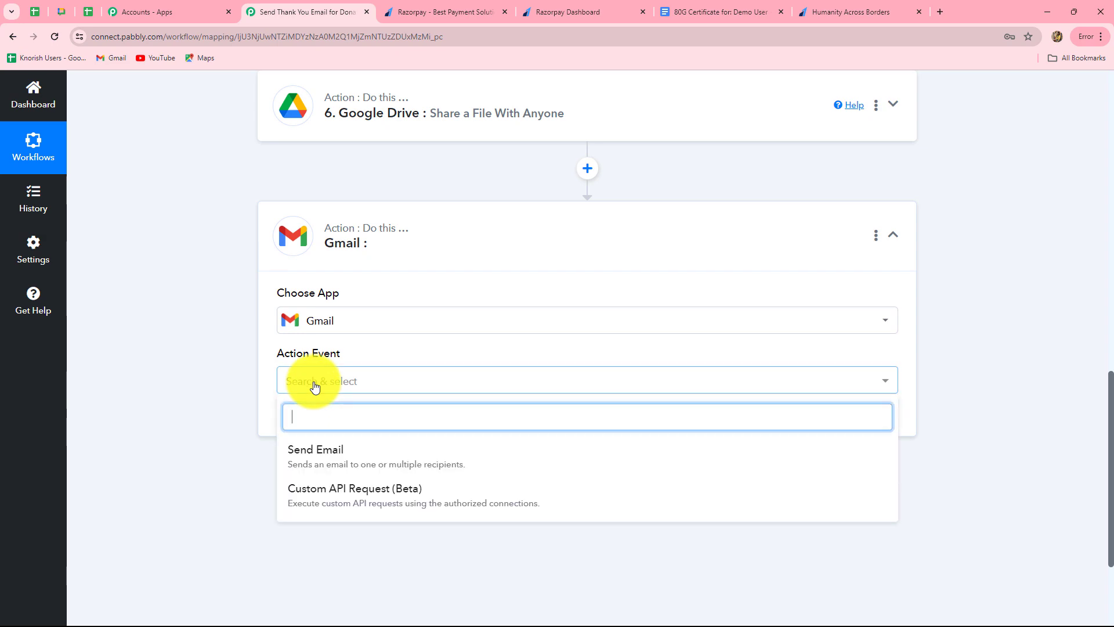
{"action": "left_click", "coordinate": [318, 458]}
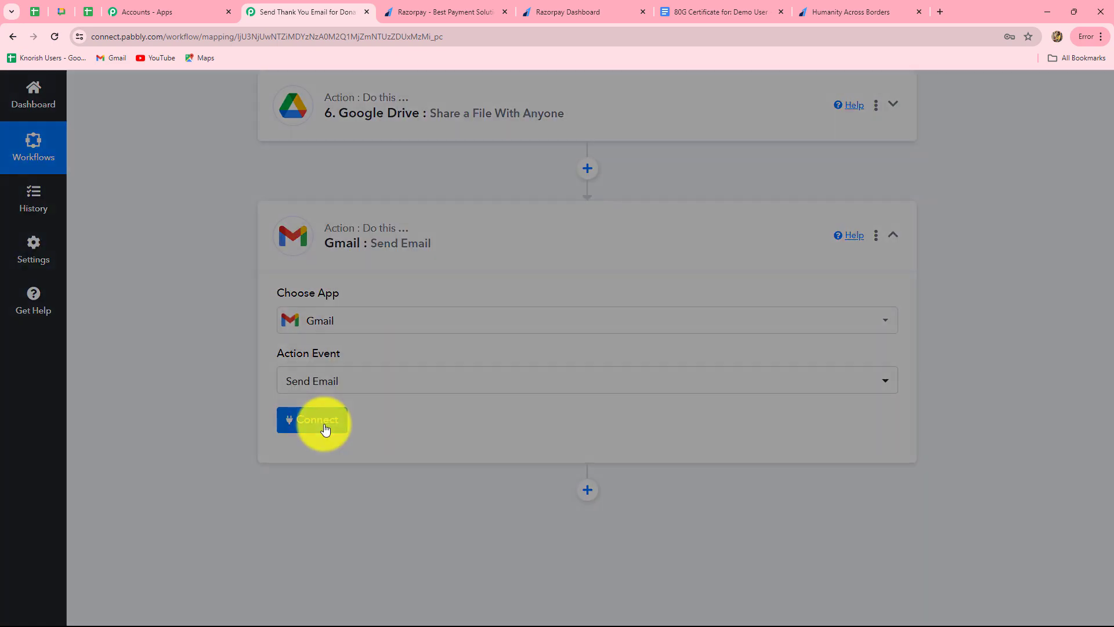
{"action": "left_click", "coordinate": [325, 429]}
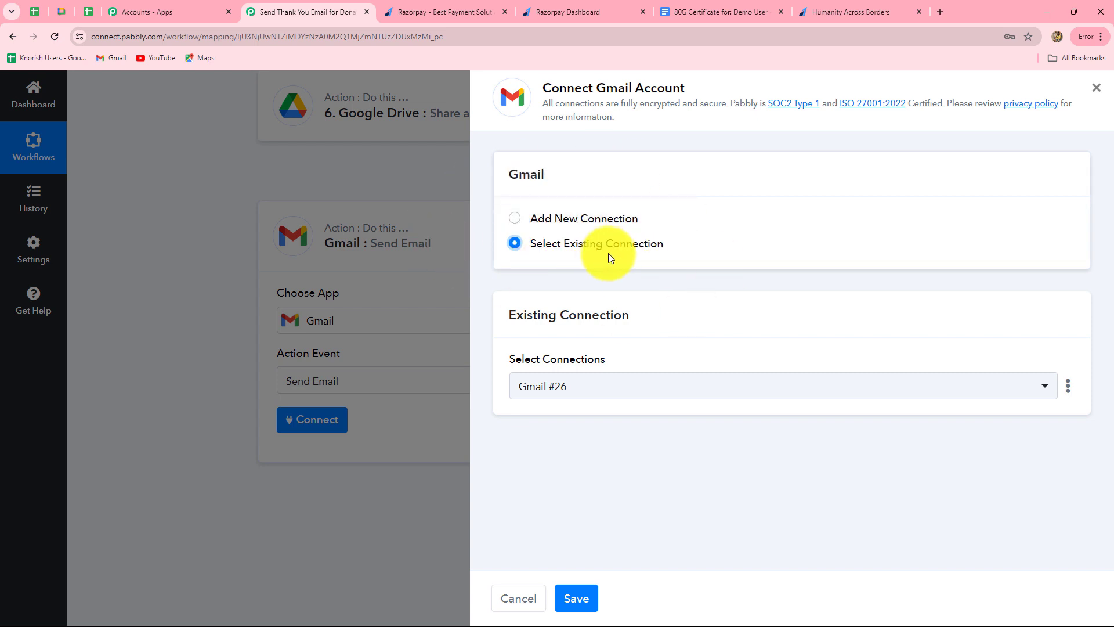
{"action": "left_click", "coordinate": [578, 597]}
Step: Map the donor's email from the Razorpay payment data into the recipient field
{"action": "scroll", "coordinate": [540, 456], "scroll_direction": "down", "scroll_amount": 3}
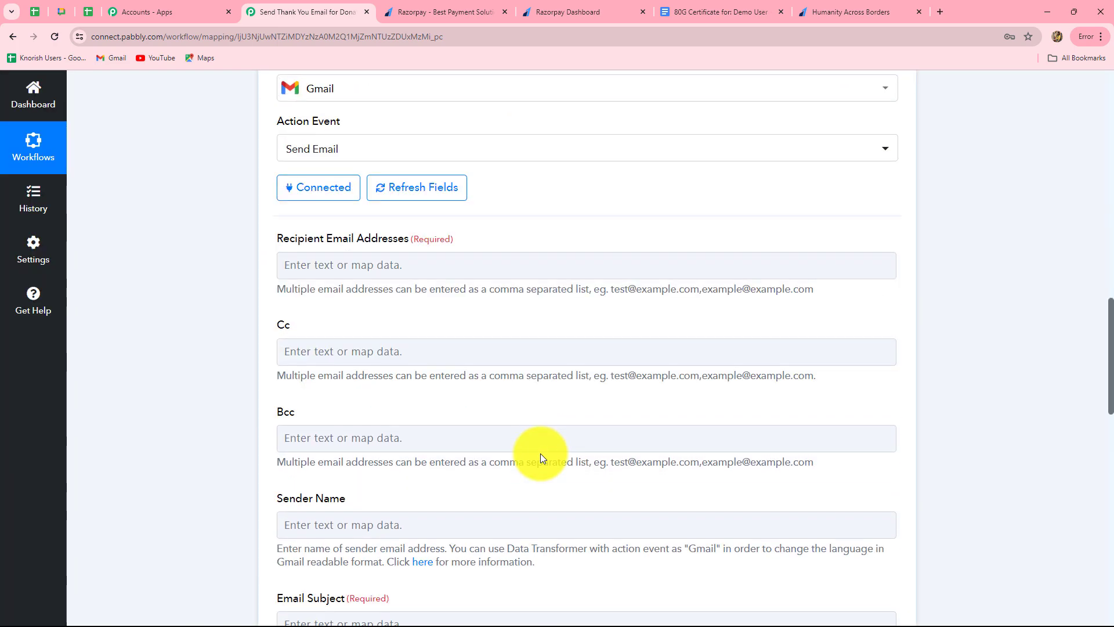
{"action": "scroll", "coordinate": [541, 455], "scroll_direction": "down", "scroll_amount": 2}
{"action": "scroll", "coordinate": [540, 456], "scroll_direction": "up", "scroll_amount": 4}
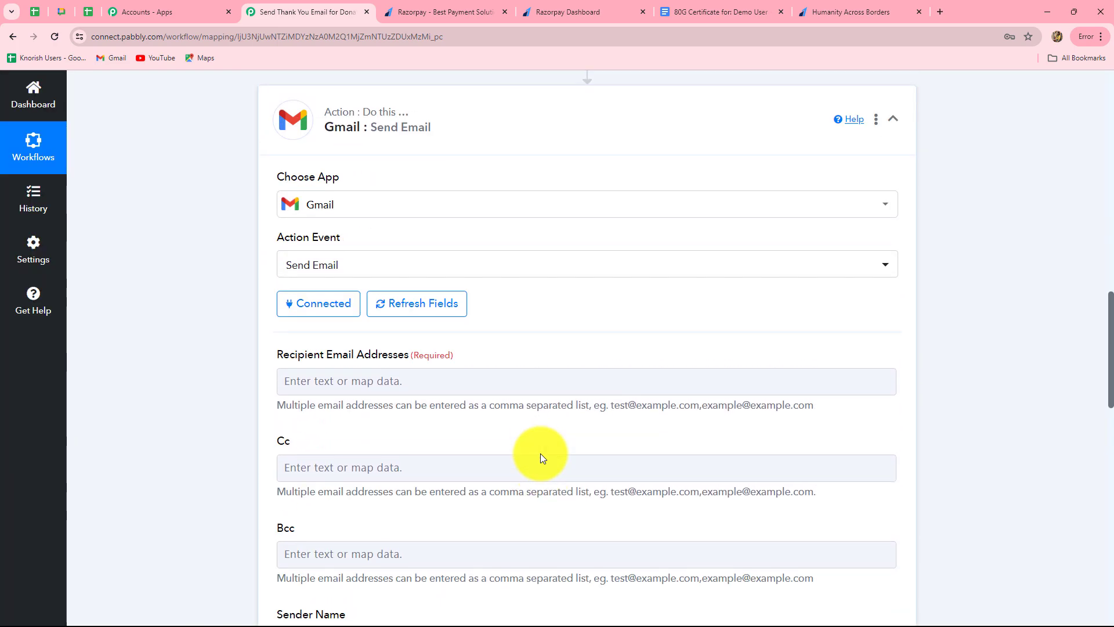
{"action": "scroll", "coordinate": [541, 455], "scroll_direction": "down", "scroll_amount": 3}
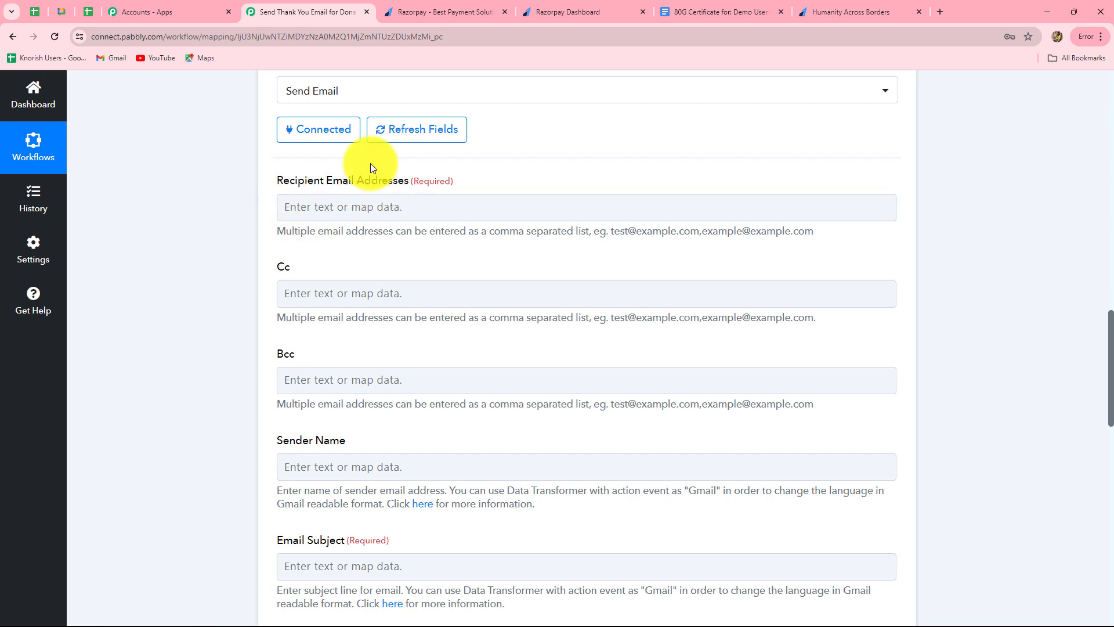
{"action": "left_click", "coordinate": [318, 203]}
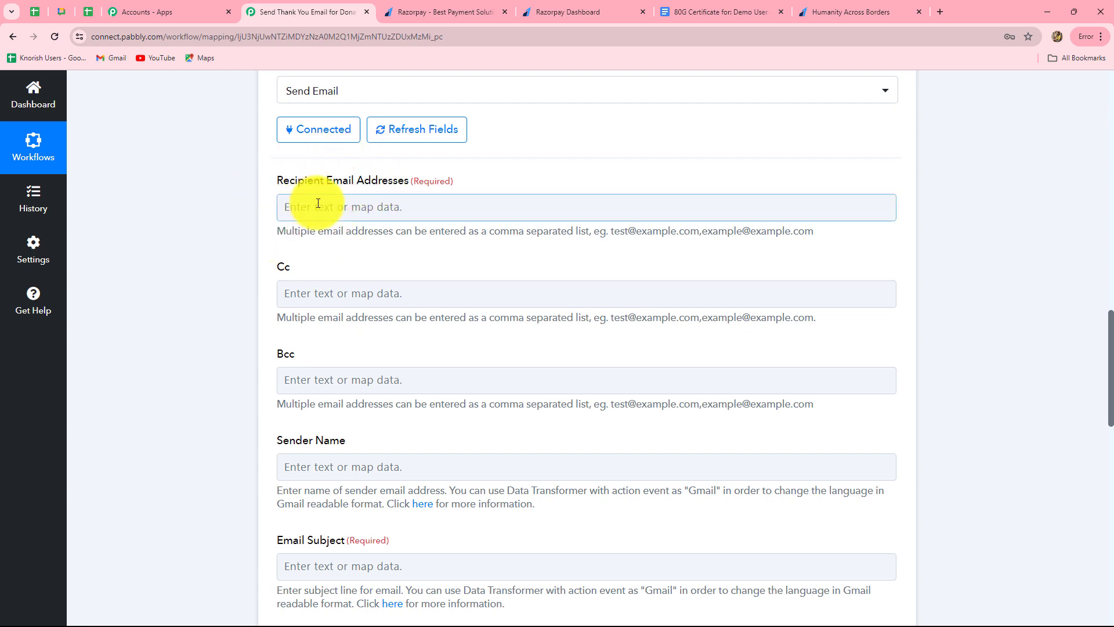
{"action": "left_click", "coordinate": [362, 207]}
{"action": "left_click", "coordinate": [479, 336]}
{"action": "scroll", "coordinate": [592, 490], "scroll_direction": "down", "scroll_amount": 5}
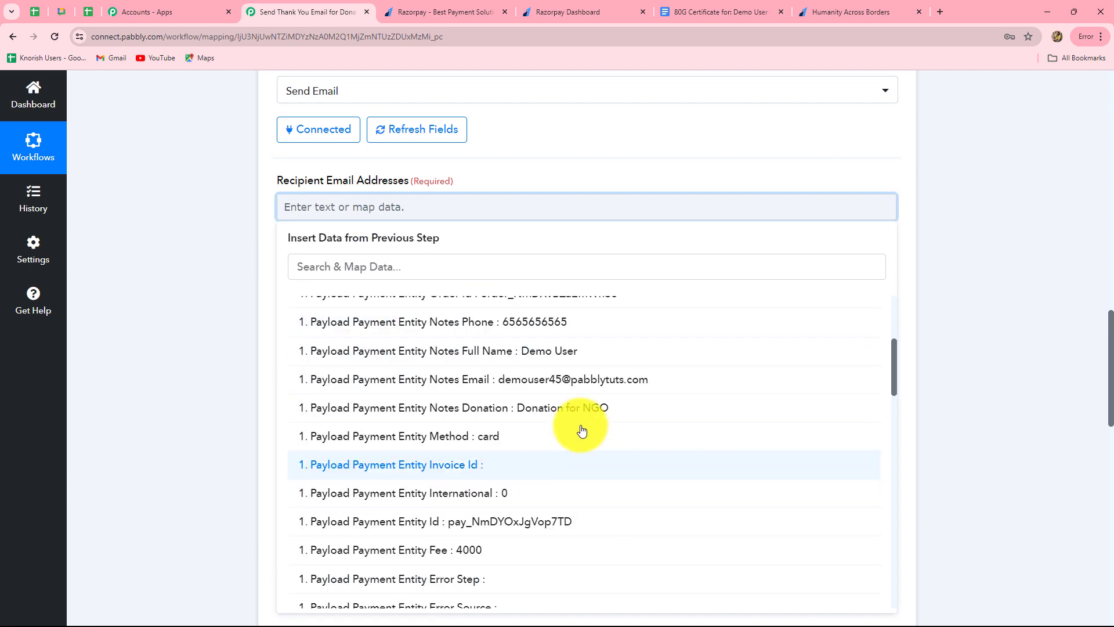
{"action": "left_click", "coordinate": [626, 379]}
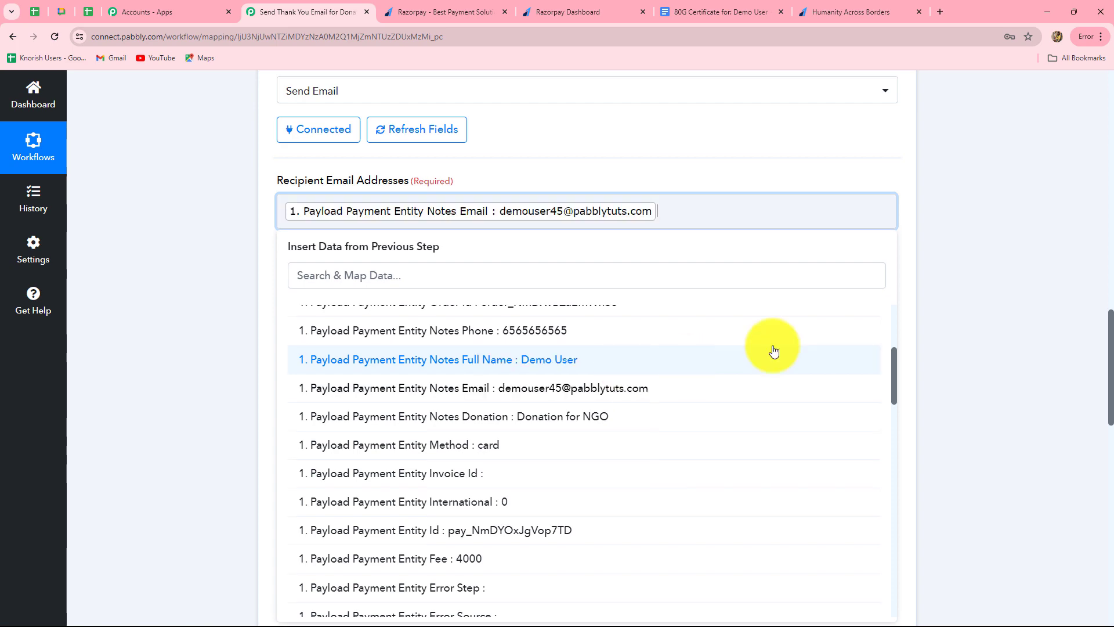
{"action": "left_click", "coordinate": [949, 308]}
Step: Set the sender name to Humanity Across Borders
{"action": "scroll", "coordinate": [534, 356], "scroll_direction": "down", "scroll_amount": 4}
{"action": "scroll", "coordinate": [534, 356], "scroll_direction": "down", "scroll_amount": 2}
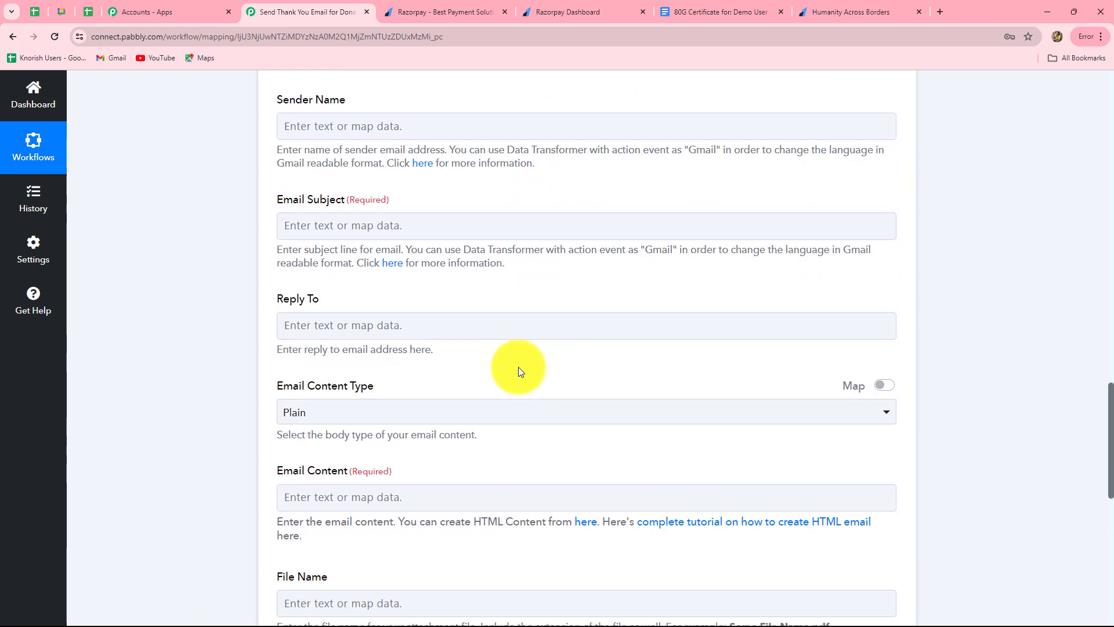
{"action": "left_click", "coordinate": [416, 126]}
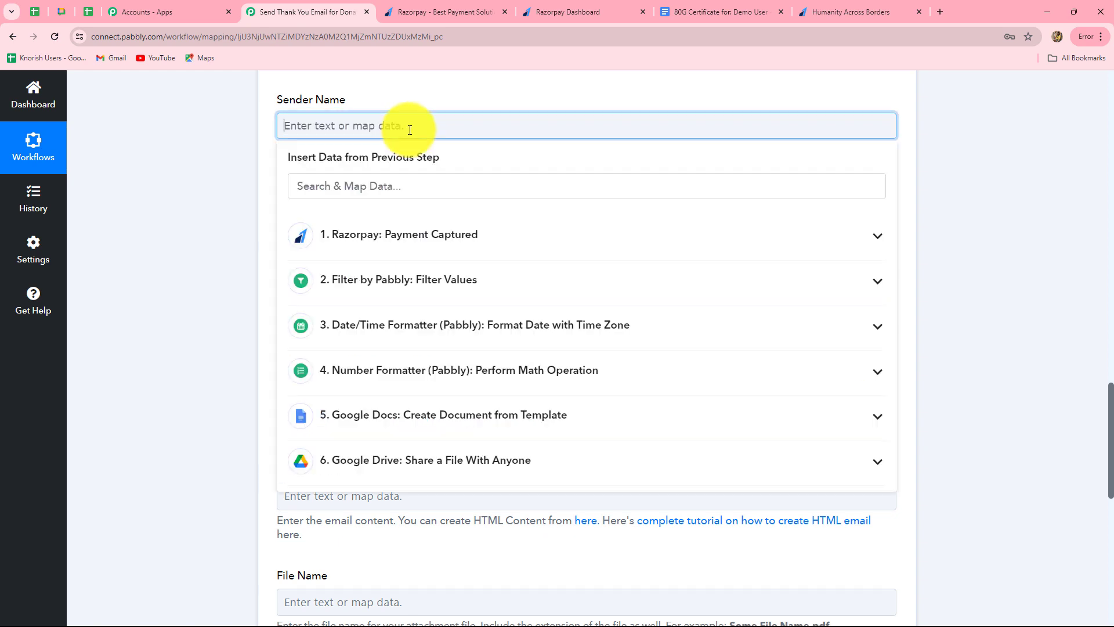
{"action": "type", "text": "Humanity Across Borders"}
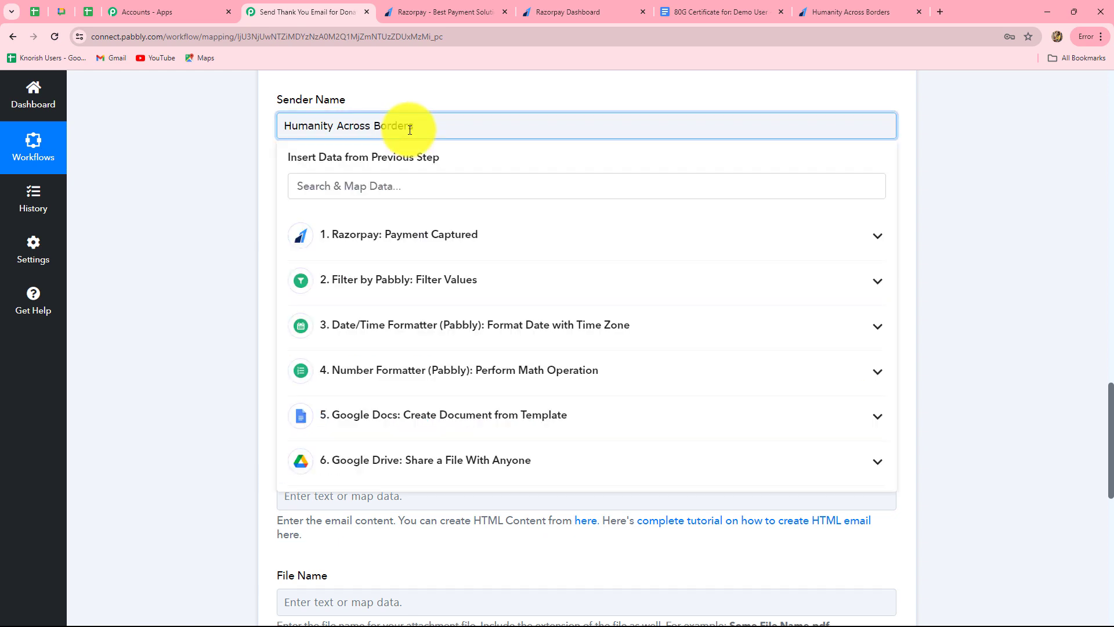
{"action": "left_click", "coordinate": [224, 199]}
Step: Paste the subject "Thank You For Your Valuable Contribution!" into Email Subject
{"action": "scroll", "coordinate": [273, 186], "scroll_direction": "up", "scroll_amount": 1}
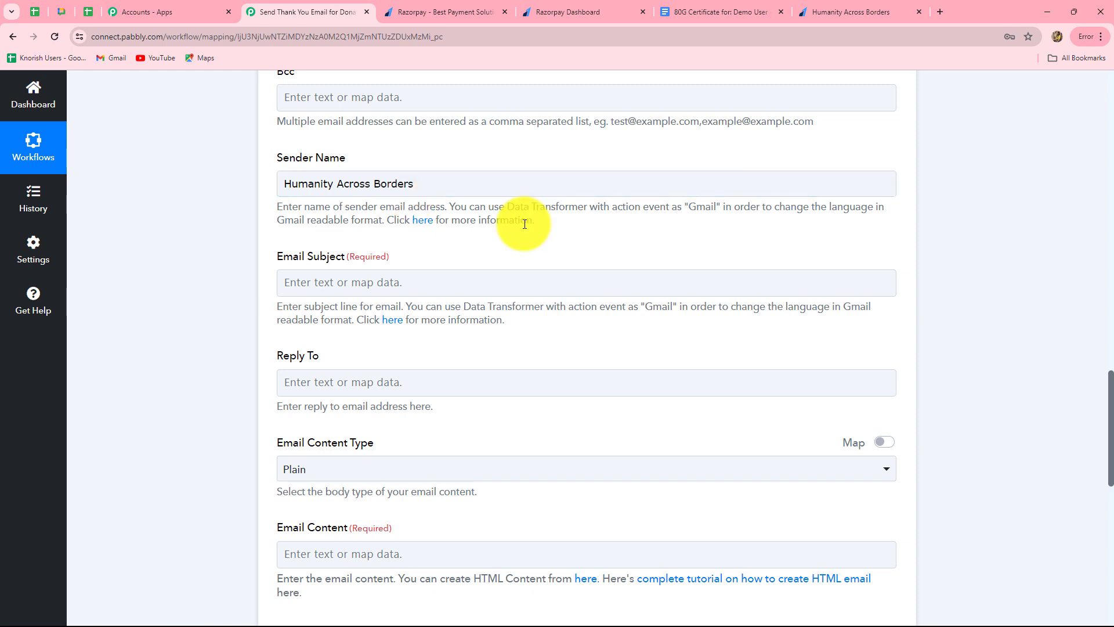
{"action": "scroll", "coordinate": [524, 224], "scroll_direction": "down", "scroll_amount": 3}
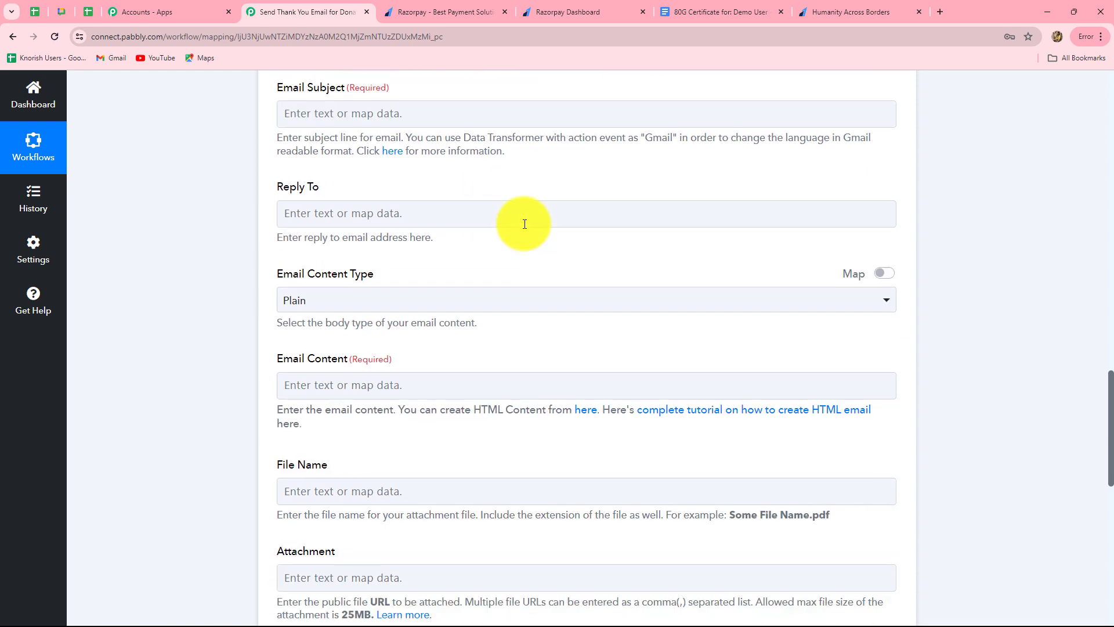
{"action": "scroll", "coordinate": [522, 226], "scroll_direction": "up", "scroll_amount": 2}
{"action": "scroll", "coordinate": [418, 180], "scroll_direction": "down", "scroll_amount": 1}
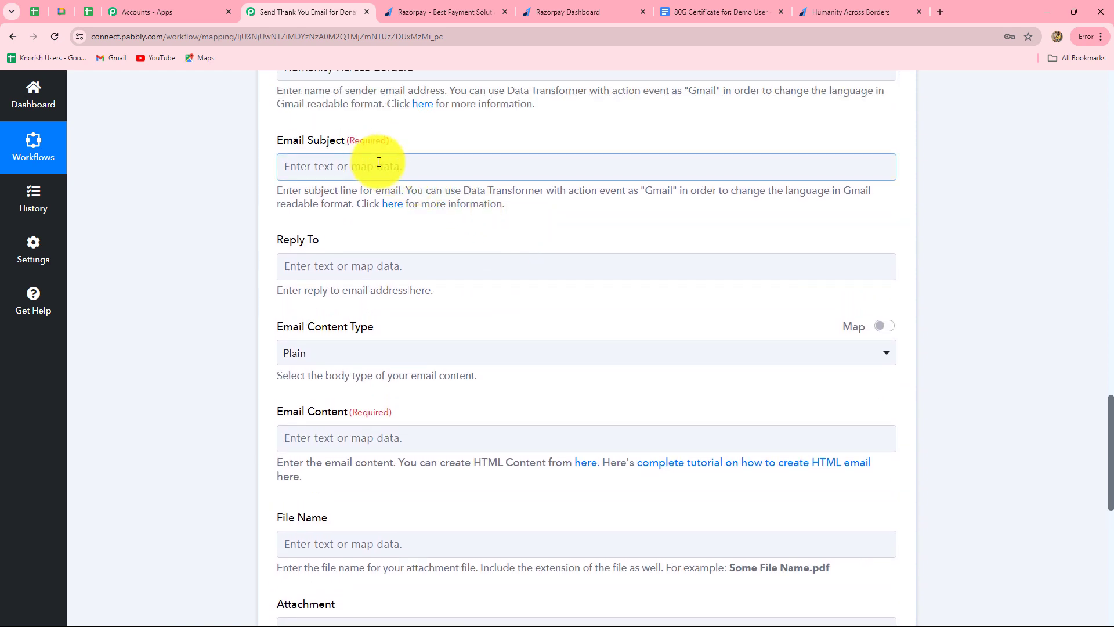
{"action": "left_click", "coordinate": [379, 162]}
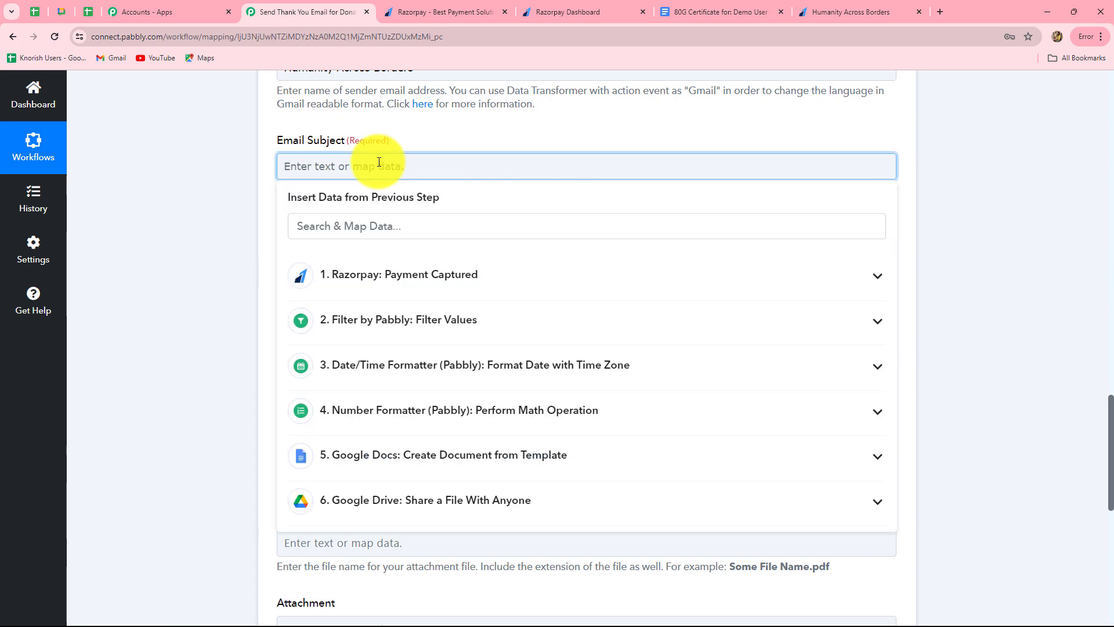
{"action": "type", "text": "Thank You For Your Valuable Contribution!"}
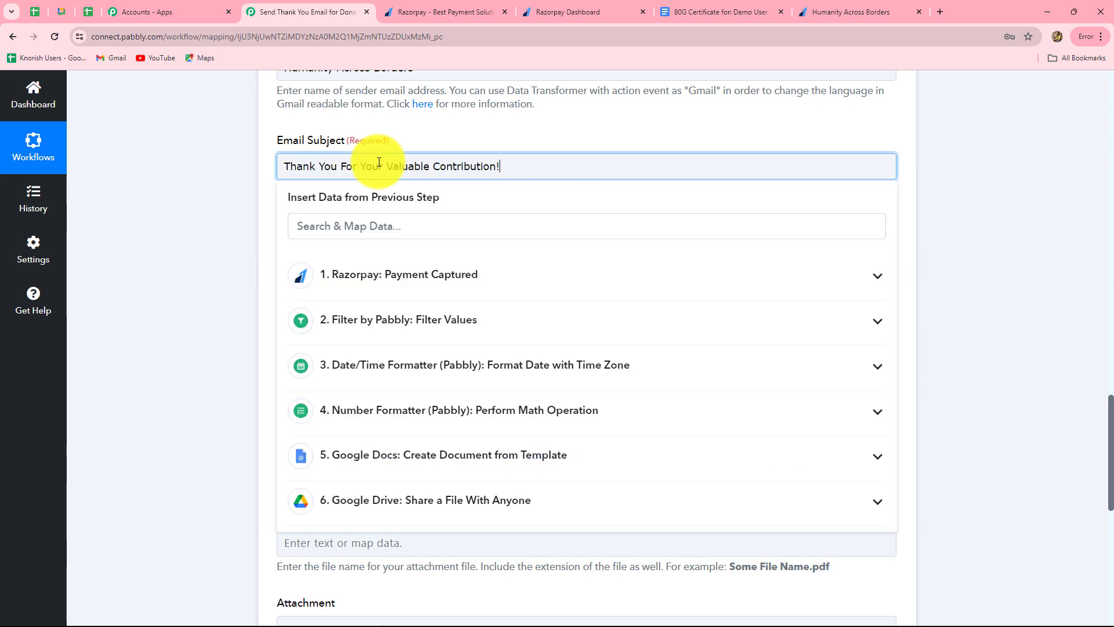
{"action": "left_click", "coordinate": [207, 263]}
{"action": "scroll", "coordinate": [198, 230], "scroll_direction": "down", "scroll_amount": 2}
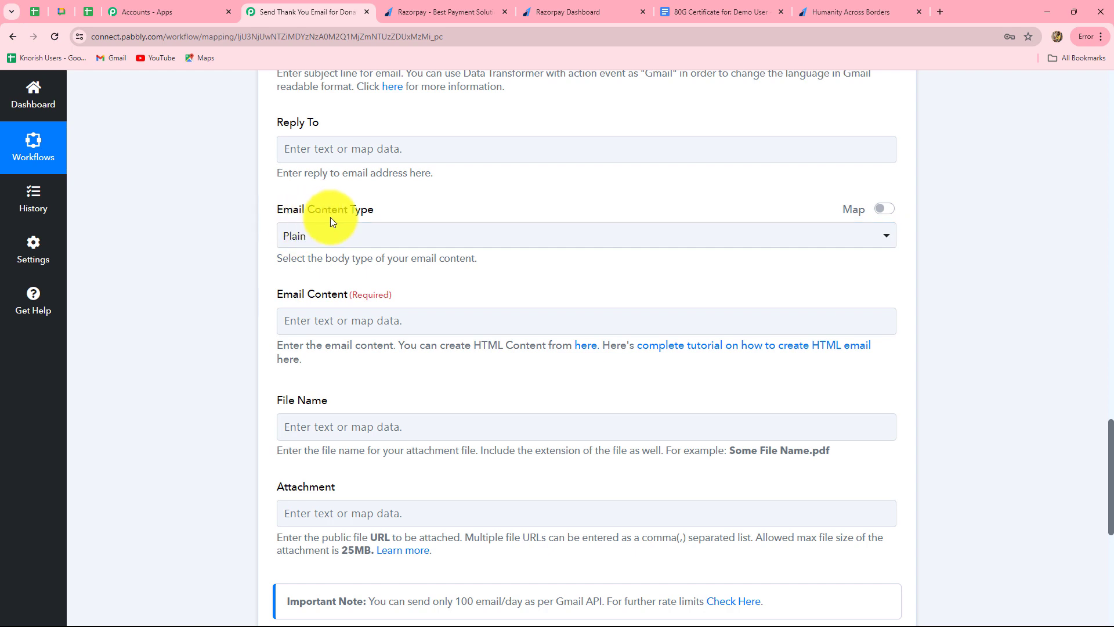
Step: Start the email body with "Dear," followed by the donor's mapped full name
{"action": "scroll", "coordinate": [357, 274], "scroll_direction": "down", "scroll_amount": 2}
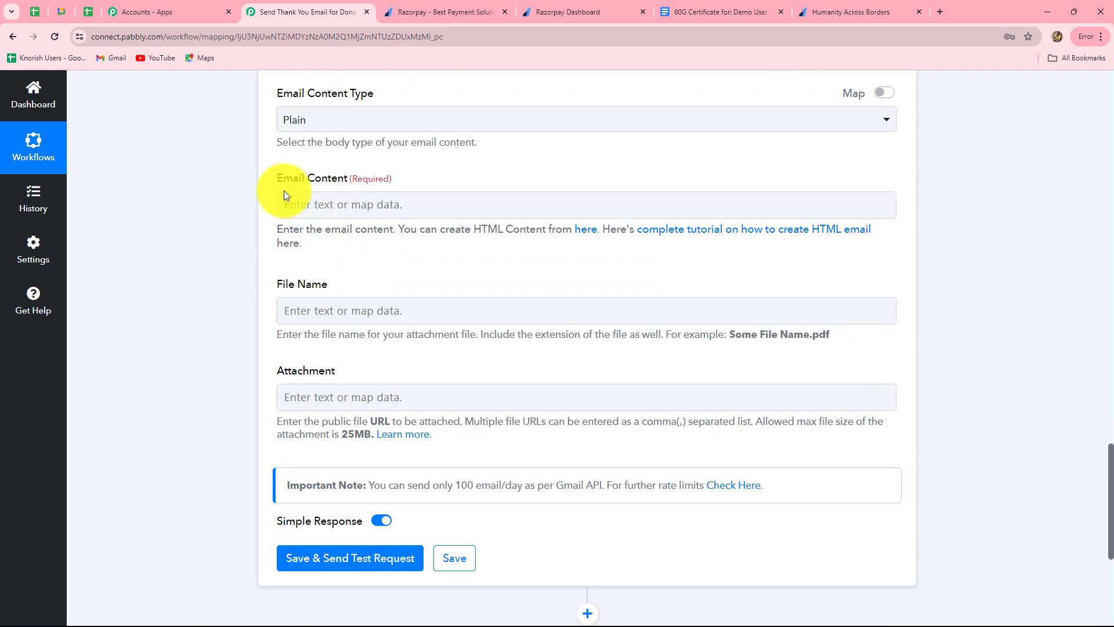
{"action": "left_click", "coordinate": [372, 198]}
{"action": "type", "text": "Dear,"}
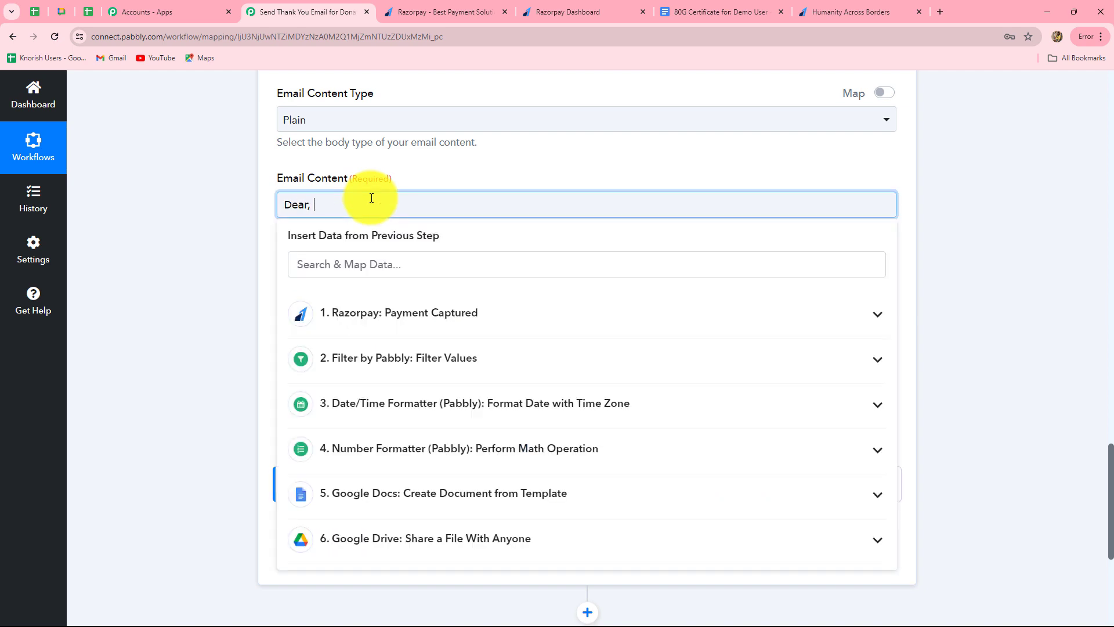
{"action": "left_click", "coordinate": [400, 316]}
{"action": "scroll", "coordinate": [581, 505], "scroll_direction": "down", "scroll_amount": 2}
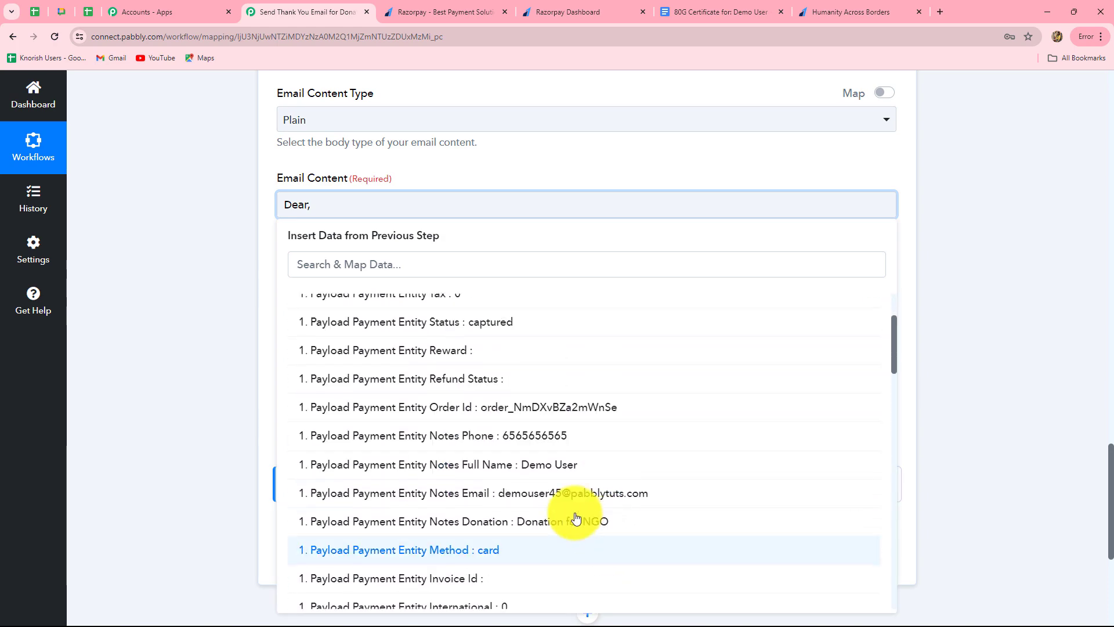
{"action": "left_click", "coordinate": [544, 473]}
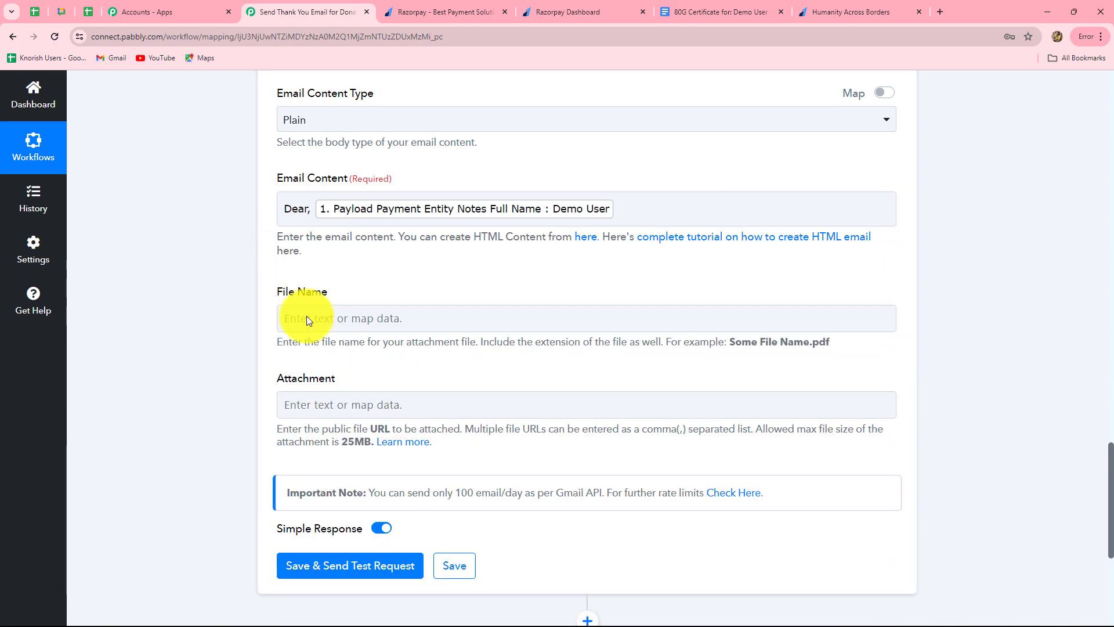
{"action": "left_click", "coordinate": [618, 212]}
Step: Add blank lines and paste the thank-you message signed Humanity Across Borders
{"action": "key", "text": "Return"}
{"action": "key", "text": "Return"}
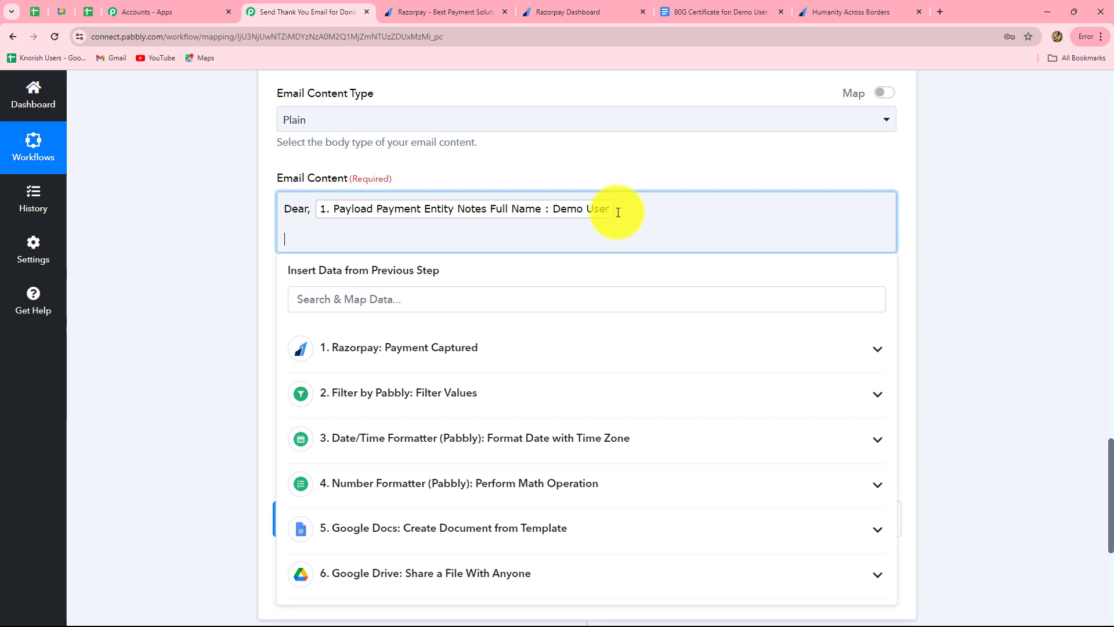
{"action": "key", "text": "ctrl+v"}
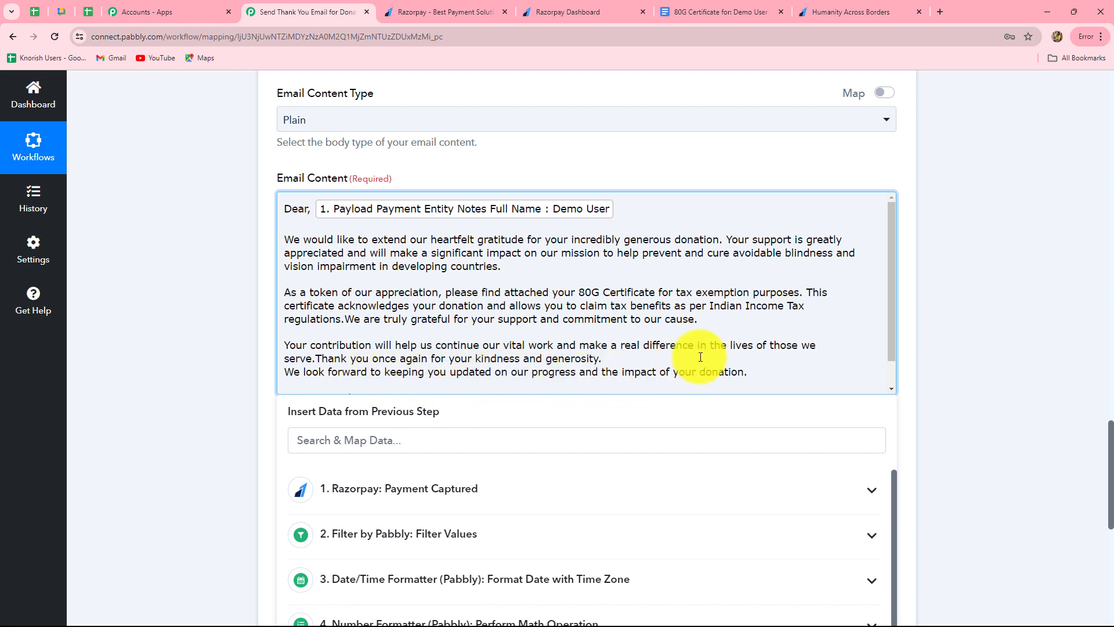
{"action": "scroll", "coordinate": [701, 357], "scroll_direction": "down", "scroll_amount": 1}
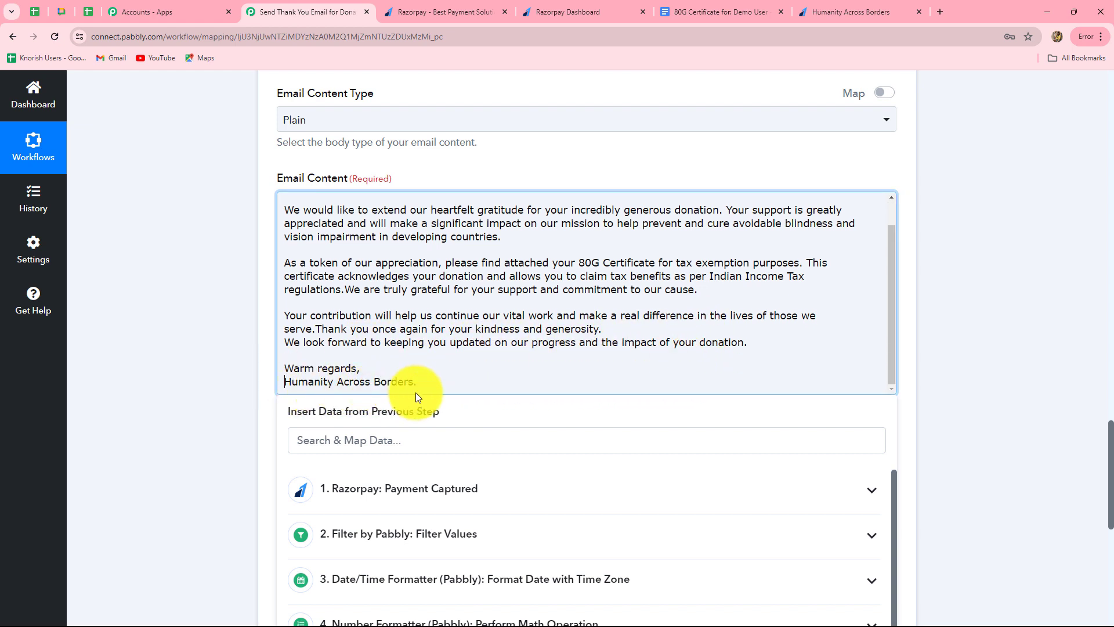
{"action": "scroll", "coordinate": [433, 389], "scroll_direction": "up", "scroll_amount": 1}
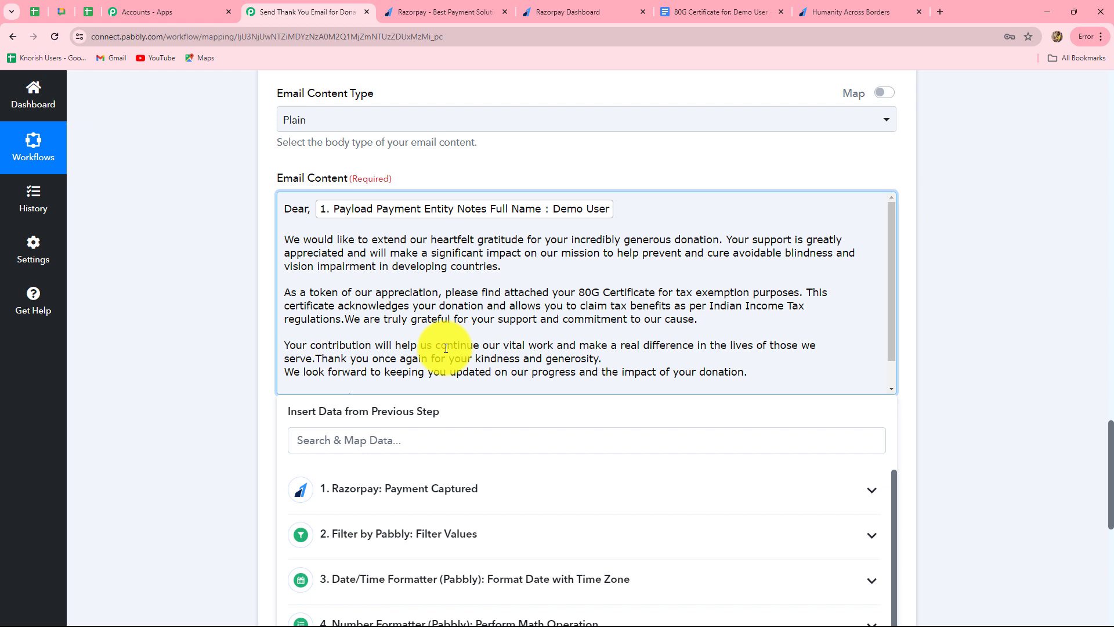
{"action": "scroll", "coordinate": [445, 348], "scroll_direction": "down", "scroll_amount": 2}
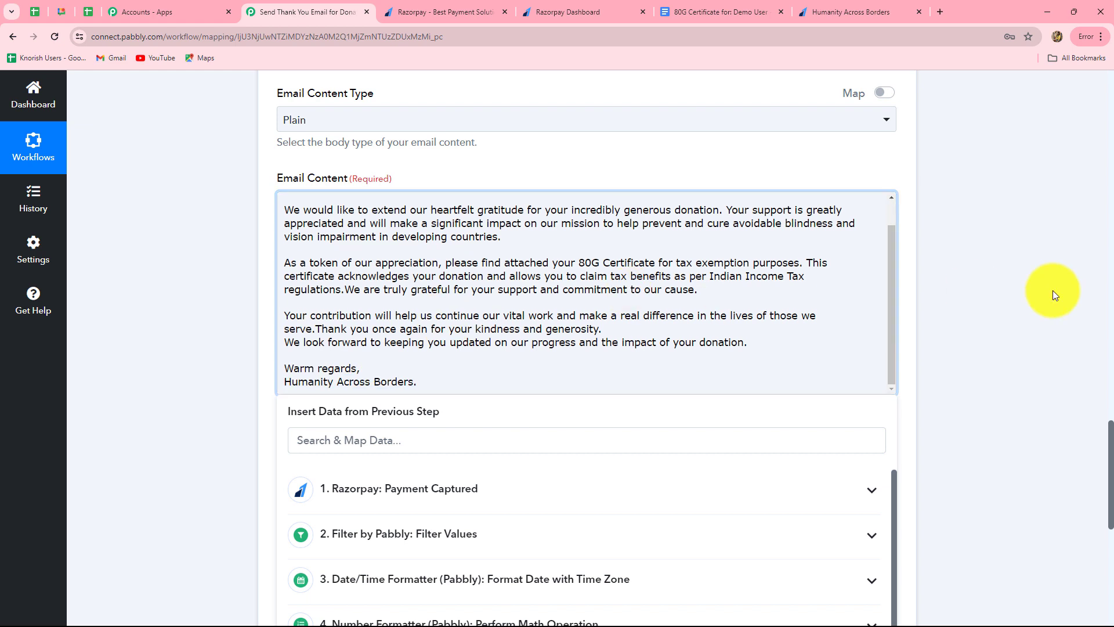
{"action": "left_click", "coordinate": [1012, 305]}
{"action": "scroll", "coordinate": [1012, 305], "scroll_direction": "down", "scroll_amount": 5}
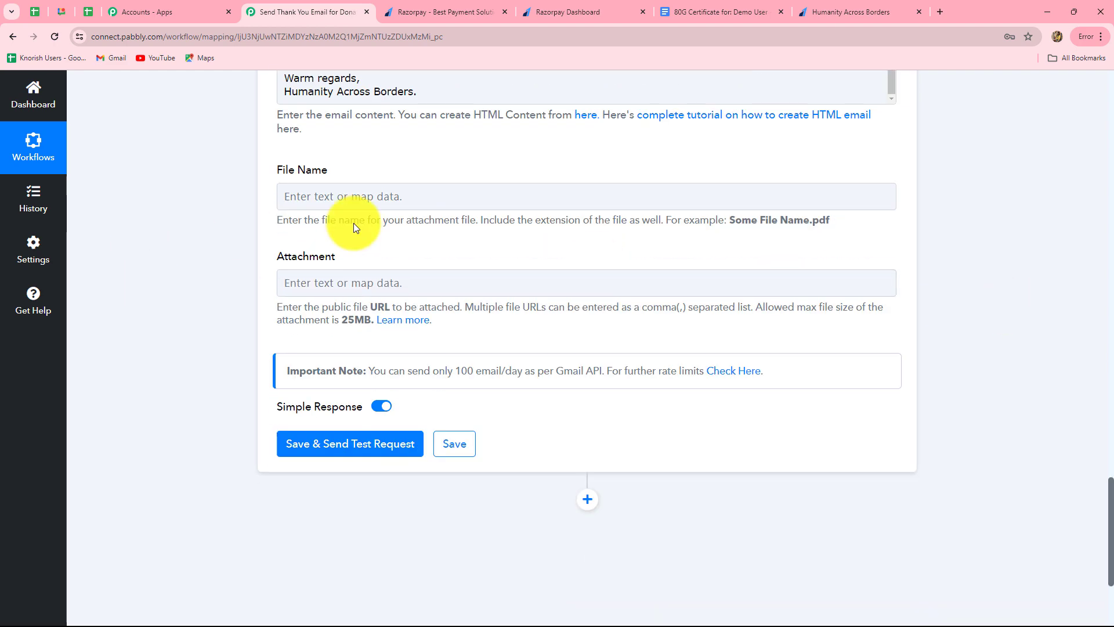
Step: Map step 6's Res2 Name (the certificate document's name) into the attachment File Name field
{"action": "left_click", "coordinate": [486, 293]}
{"action": "scroll", "coordinate": [434, 340], "scroll_direction": "down", "scroll_amount": 3}
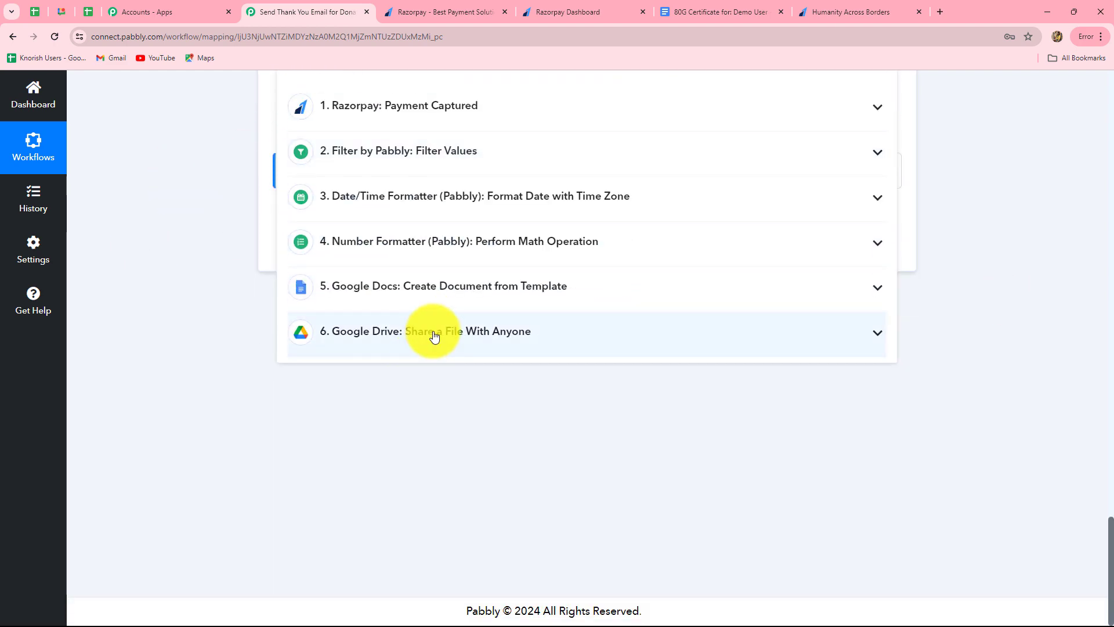
{"action": "left_click", "coordinate": [398, 336]}
{"action": "scroll", "coordinate": [447, 454], "scroll_direction": "down", "scroll_amount": 2}
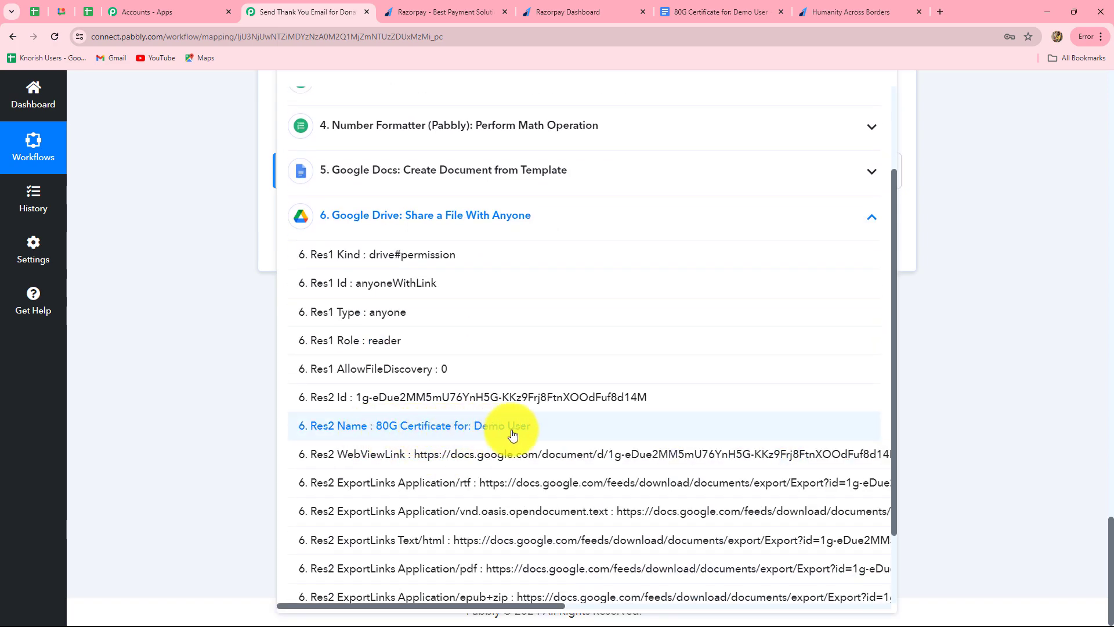
{"action": "left_click", "coordinate": [921, 368]}
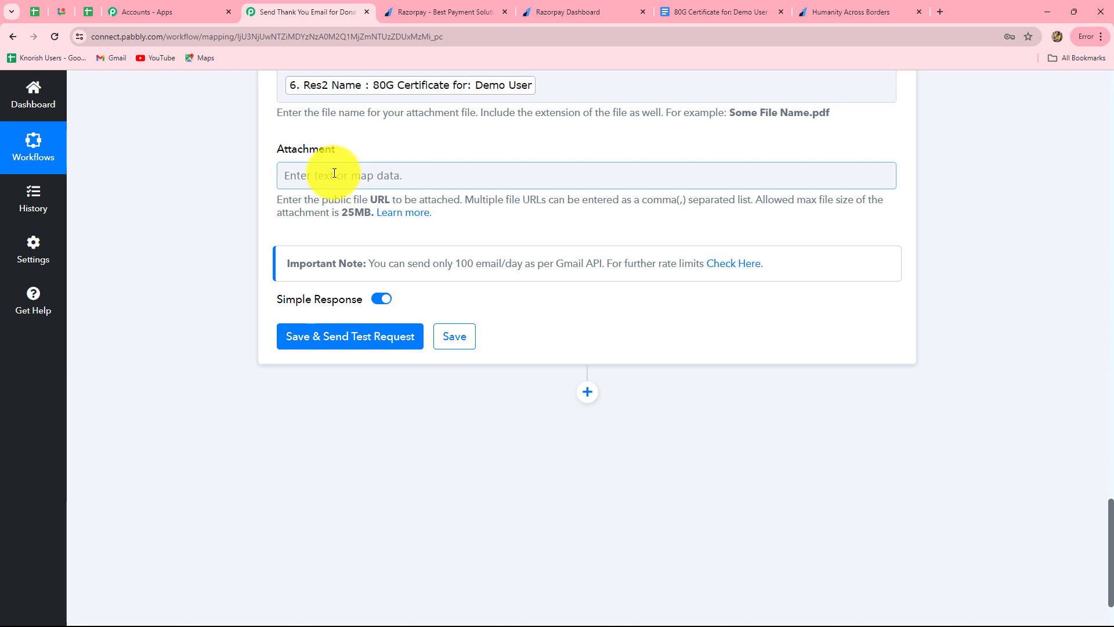
Step: Map Res2 ExportLinks application/pdf as the attachment, then save and send a test email
{"action": "left_click", "coordinate": [334, 173]}
{"action": "left_click", "coordinate": [440, 440]}
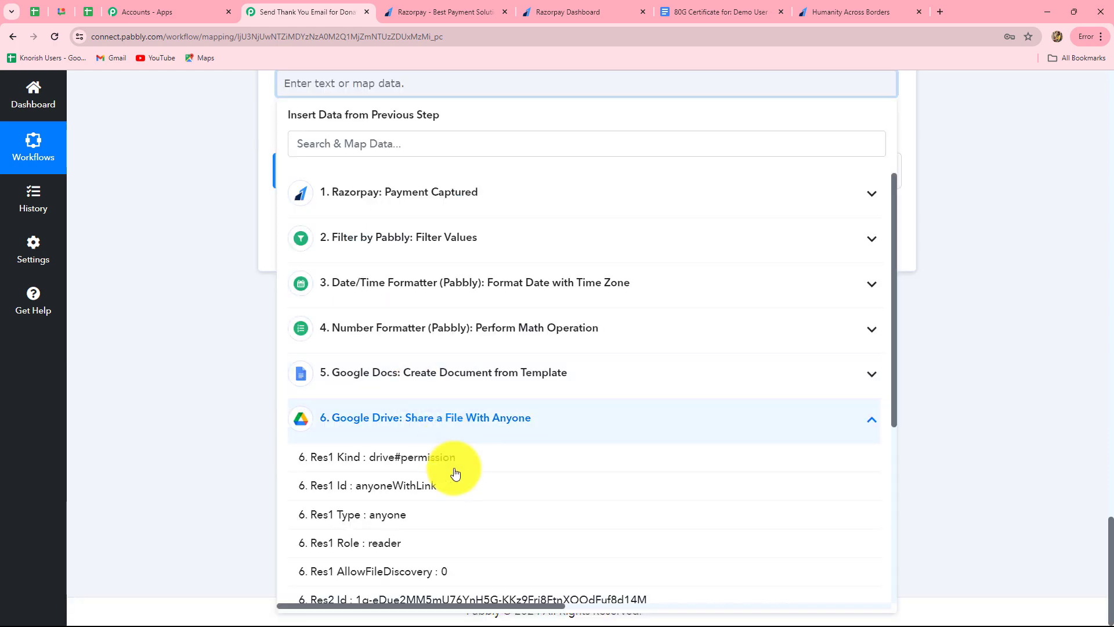
{"action": "scroll", "coordinate": [447, 505], "scroll_direction": "down", "scroll_amount": 4}
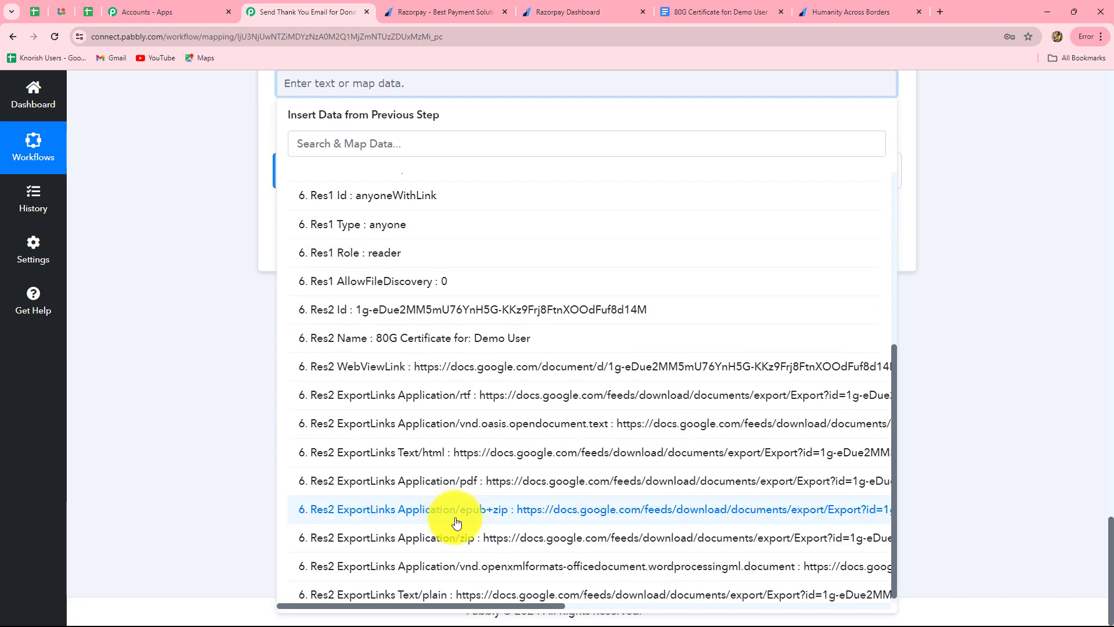
{"action": "scroll", "coordinate": [531, 532], "scroll_direction": "down", "scroll_amount": 1}
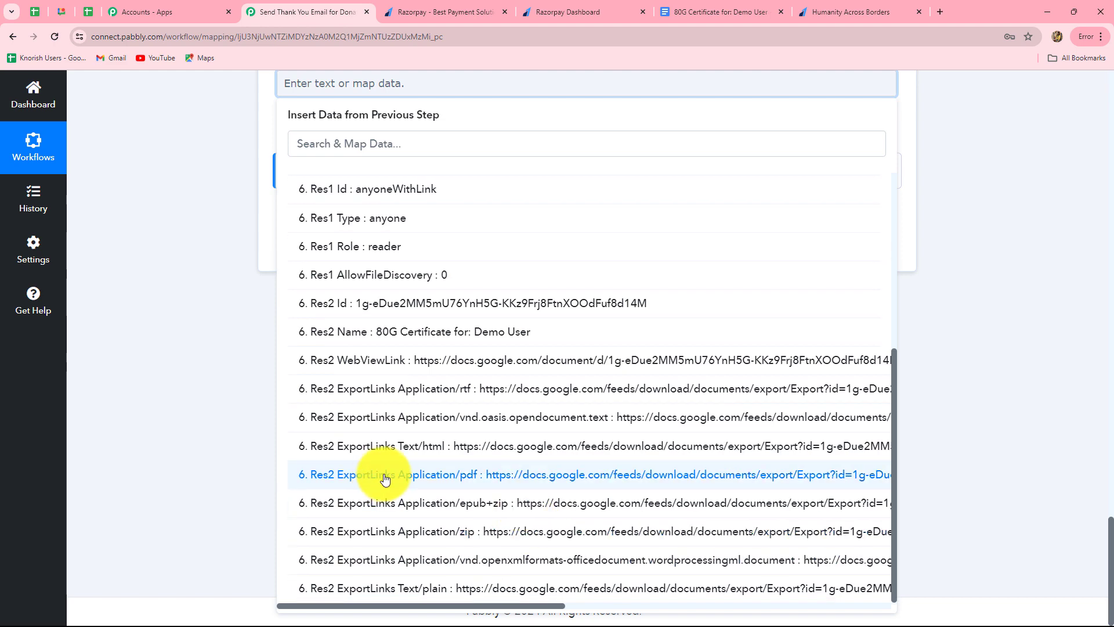
{"action": "left_click", "coordinate": [542, 477]}
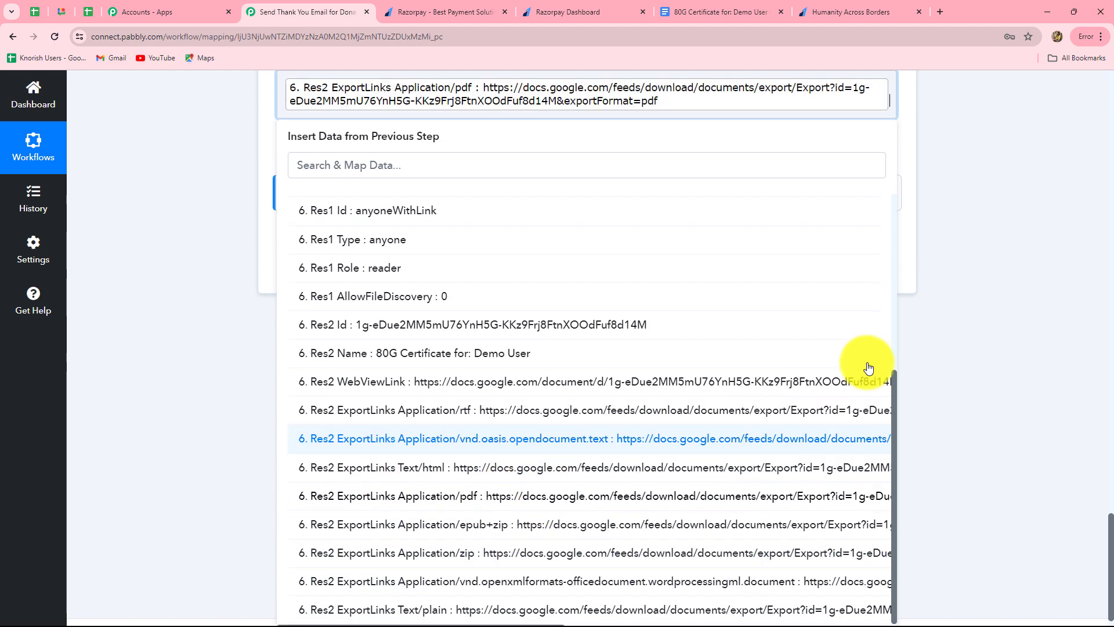
{"action": "left_click", "coordinate": [941, 347]}
{"action": "left_click", "coordinate": [347, 267]}
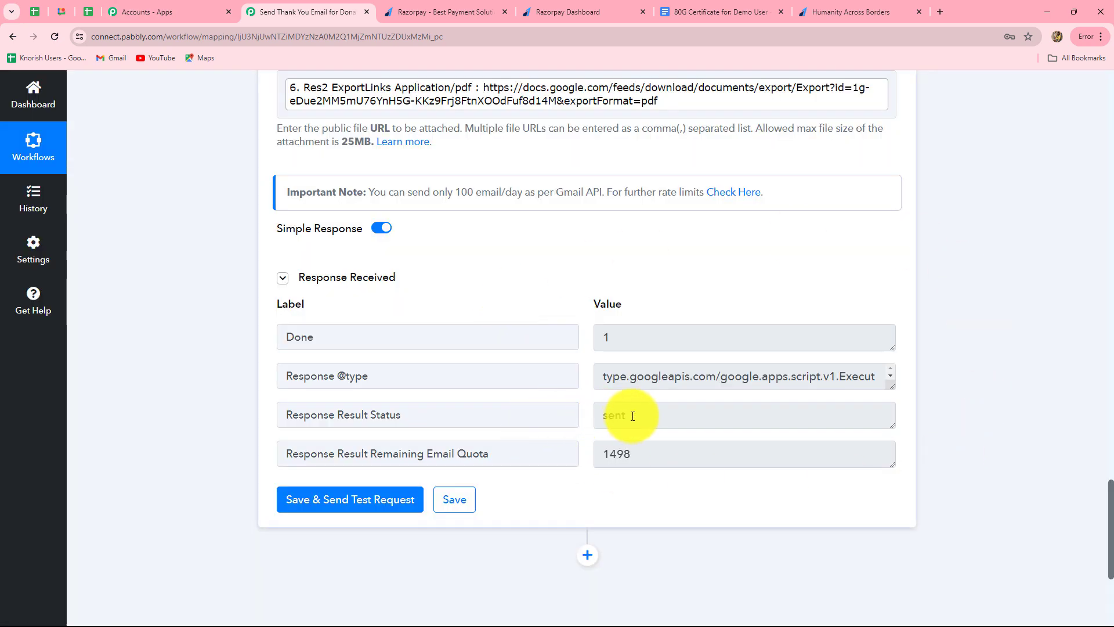
{"action": "left_click_drag", "start_coordinate": [639, 416], "coordinate": [602, 426]}
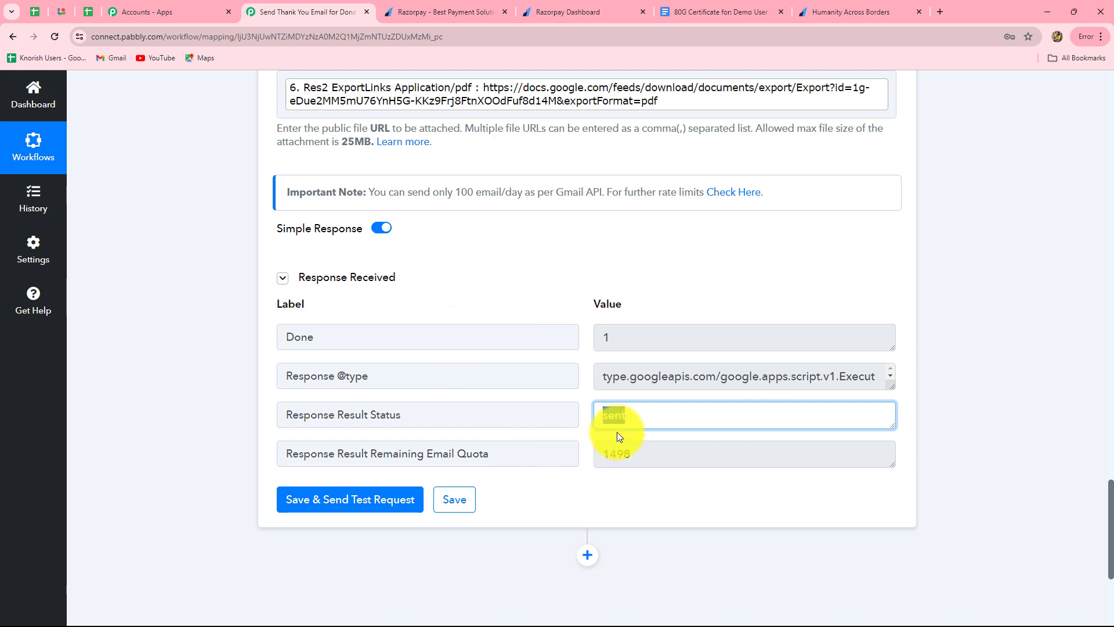
{"action": "scroll", "coordinate": [616, 429], "scroll_direction": "up", "scroll_amount": 4}
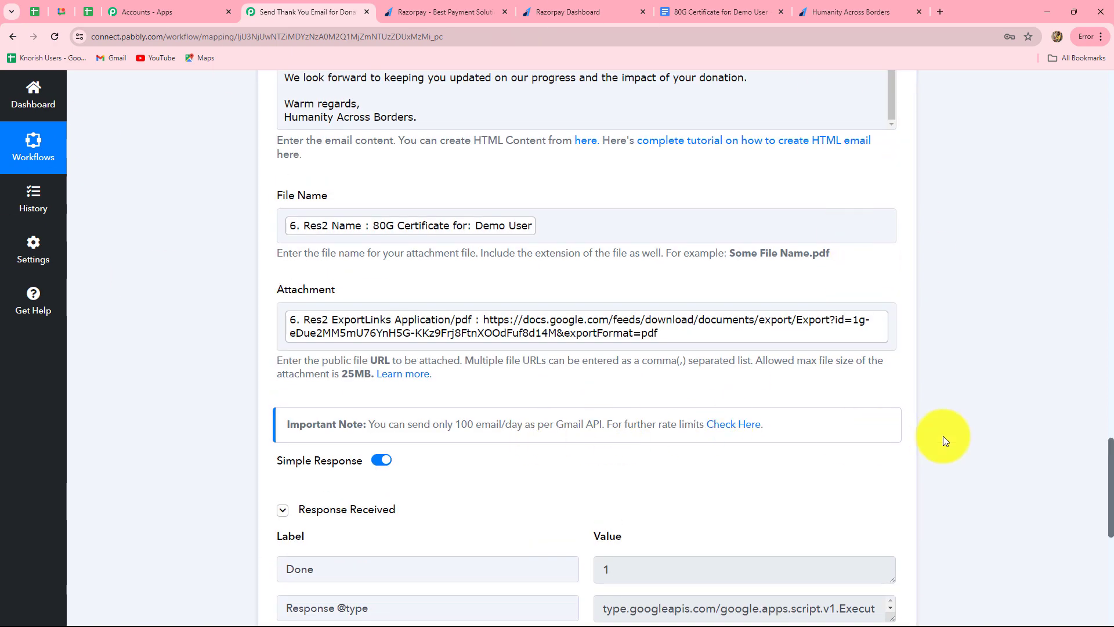
{"action": "scroll", "coordinate": [942, 436], "scroll_direction": "up", "scroll_amount": 8}
{"action": "scroll", "coordinate": [793, 451], "scroll_direction": "up", "scroll_amount": 1}
{"action": "scroll", "coordinate": [617, 348], "scroll_direction": "up", "scroll_amount": 10}
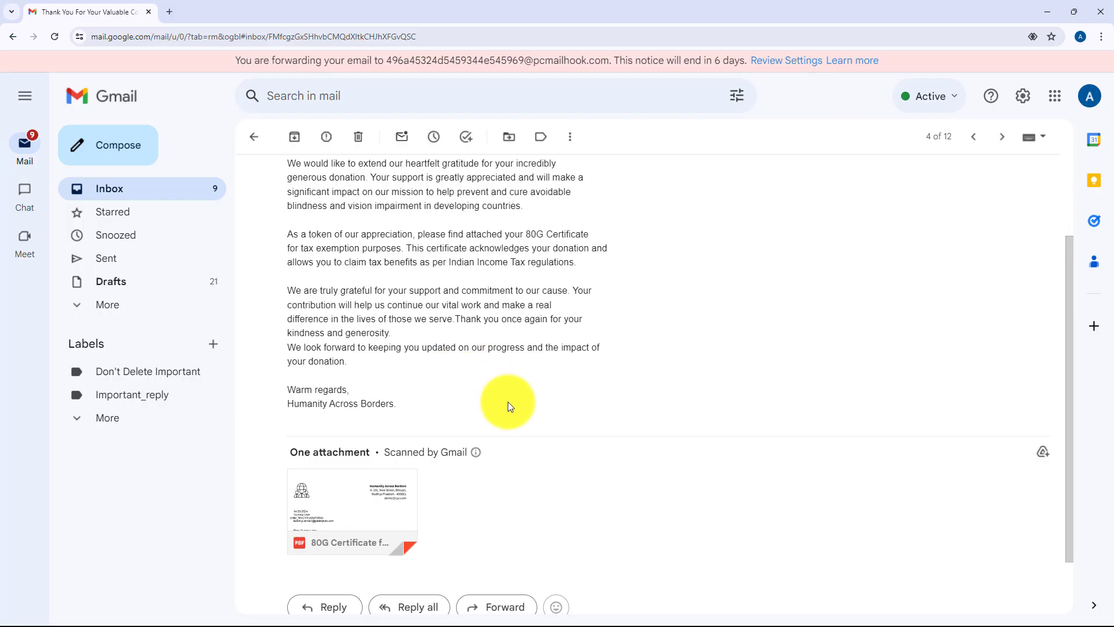
Step: Check the received thank-you email's 80G certificate PDF attachment, then minimize Gmail
{"action": "scroll", "coordinate": [503, 413], "scroll_direction": "up", "scroll_amount": 1}
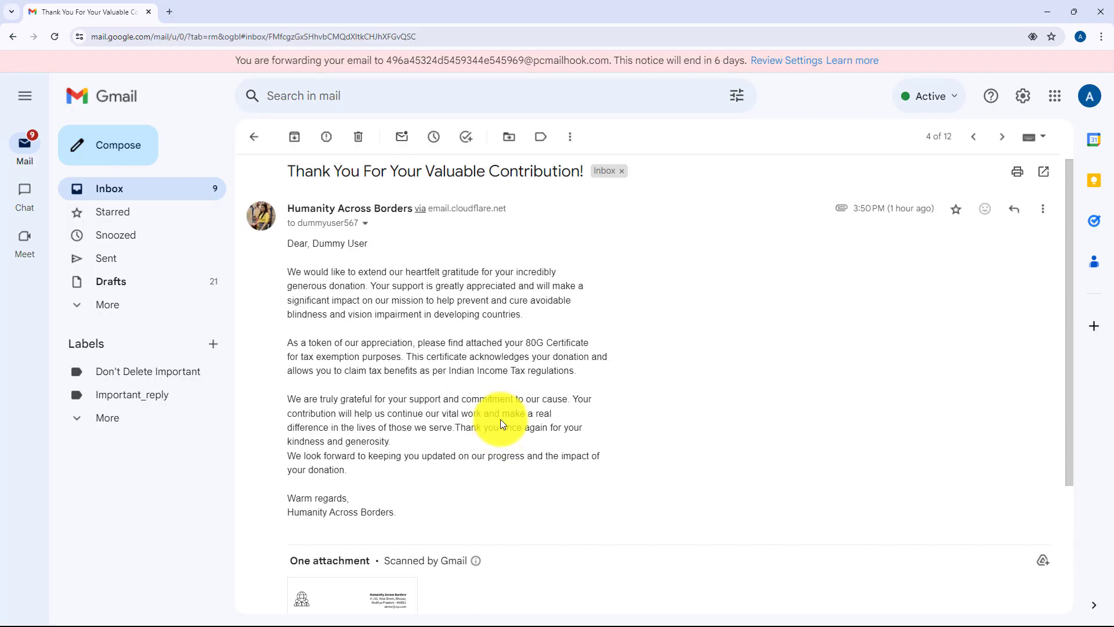
{"action": "scroll", "coordinate": [500, 419], "scroll_direction": "down", "scroll_amount": 2}
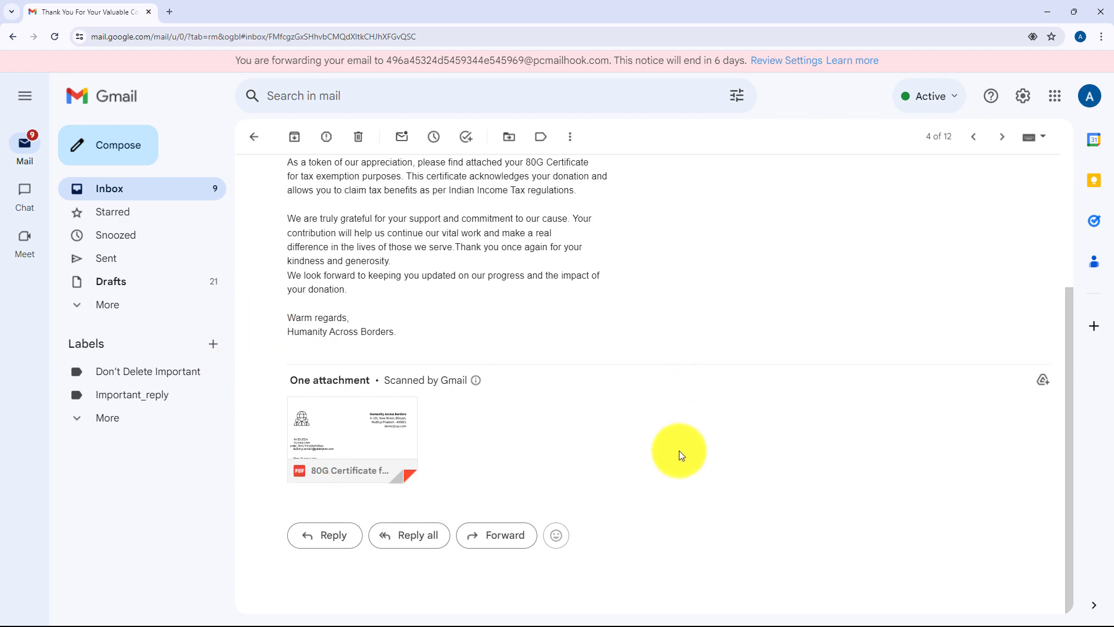
{"action": "left_click", "coordinate": [1047, 12]}
{"action": "scroll", "coordinate": [890, 437], "scroll_direction": "up", "scroll_amount": 20}
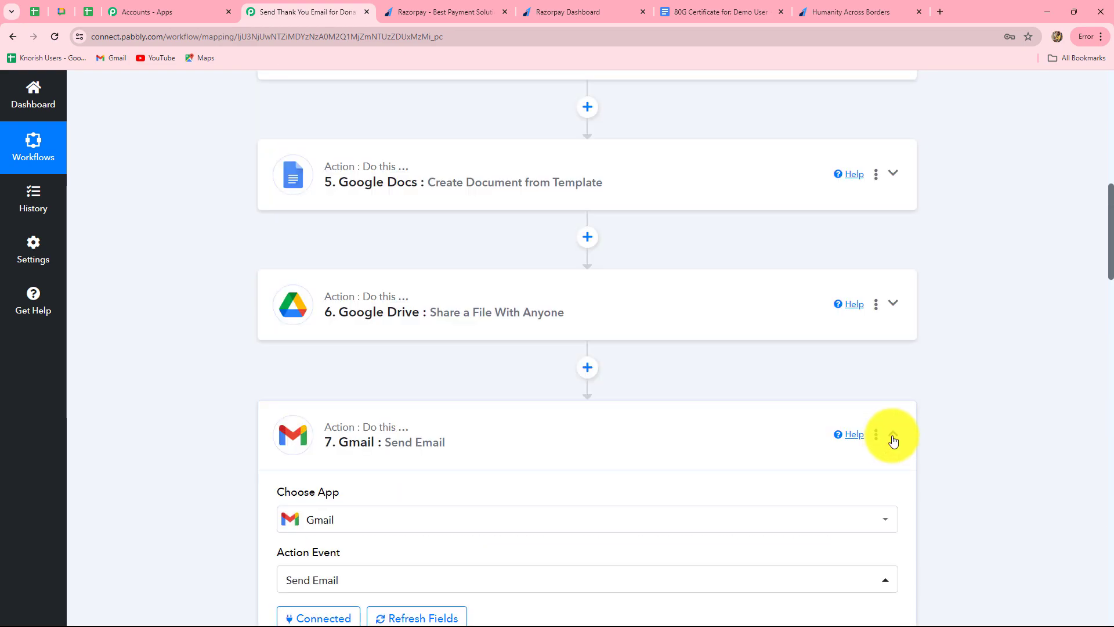
Step: Collapse the Gmail step and review steps 1–7, from Razorpay Payment Captured to Gmail Send Email
{"action": "left_click", "coordinate": [893, 435]}
{"action": "scroll", "coordinate": [965, 414], "scroll_direction": "up", "scroll_amount": 10}
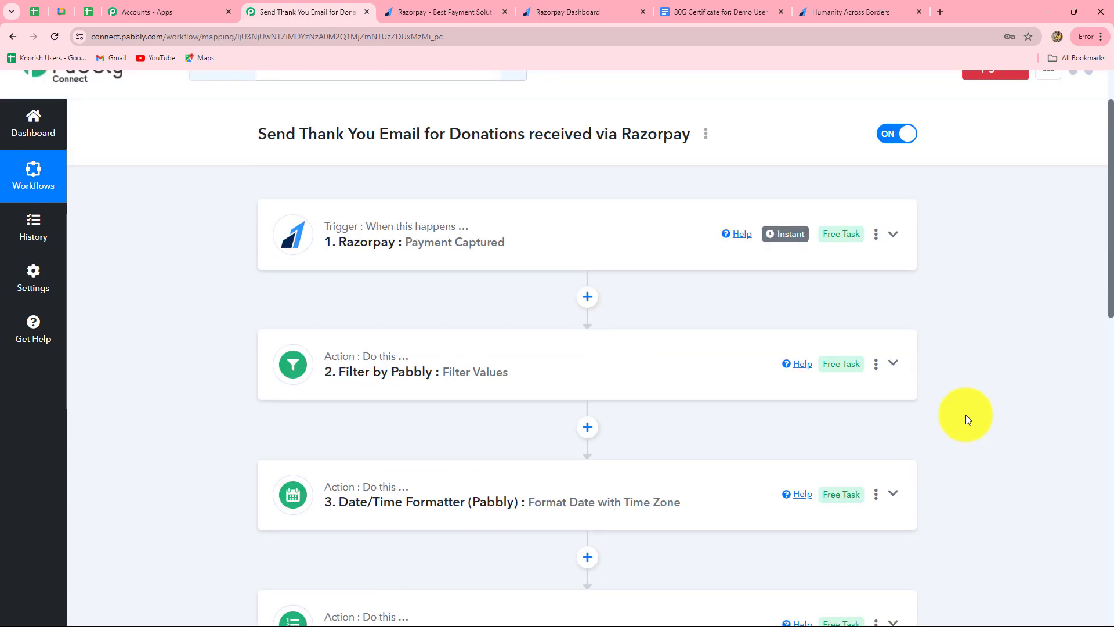
{"action": "scroll", "coordinate": [965, 414], "scroll_direction": "down", "scroll_amount": 6}
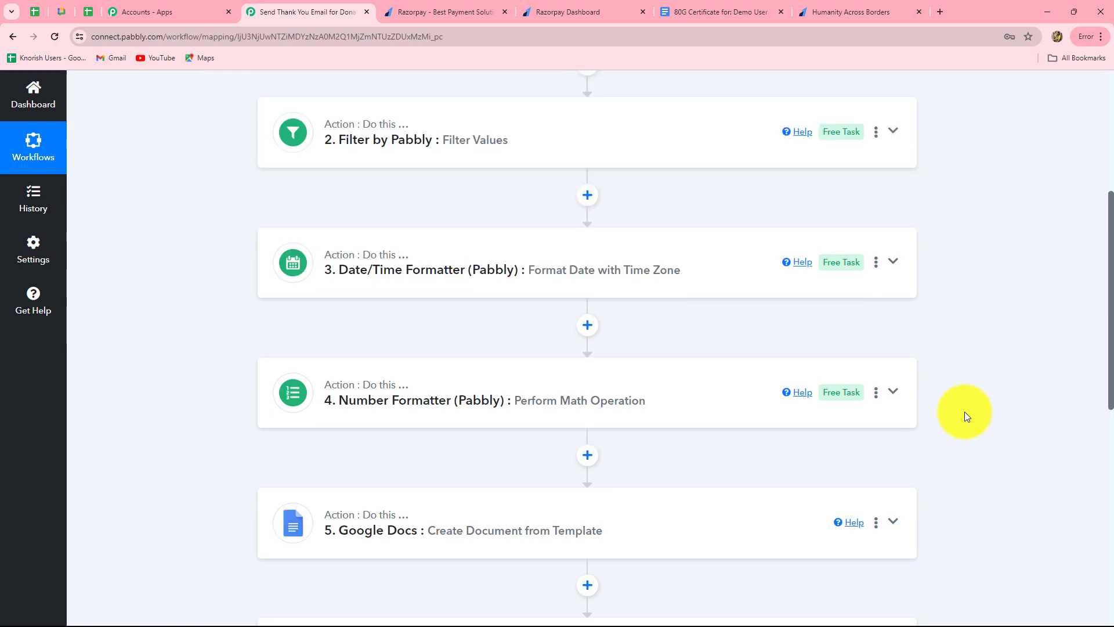
{"action": "scroll", "coordinate": [964, 412], "scroll_direction": "down", "scroll_amount": 4}
{"action": "scroll", "coordinate": [964, 412], "scroll_direction": "up", "scroll_amount": 10}
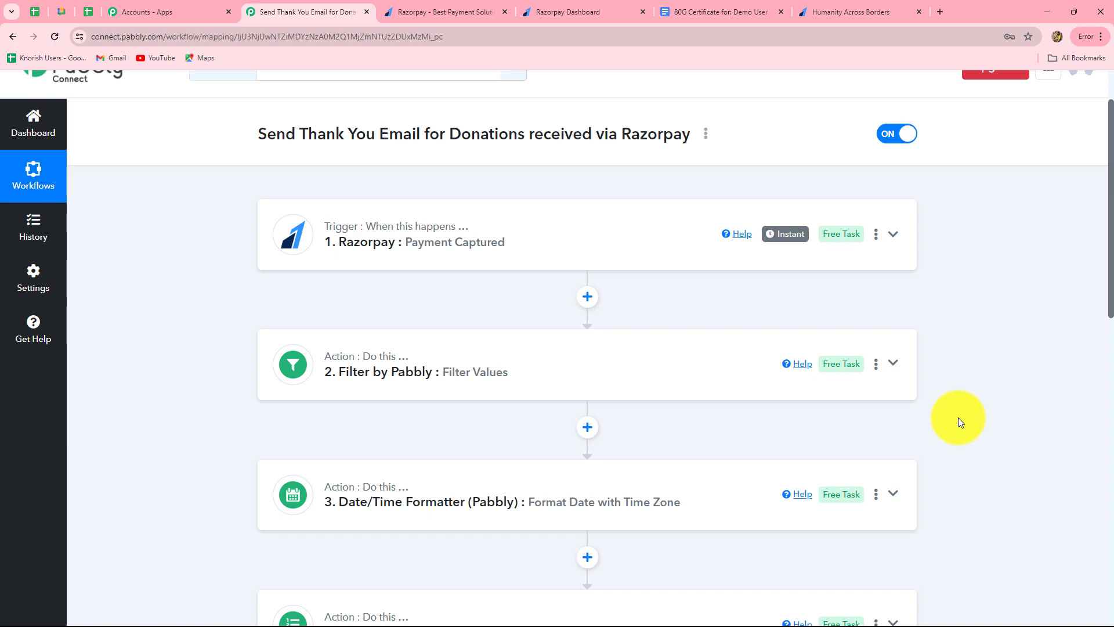
{"action": "scroll", "coordinate": [1002, 435], "scroll_direction": "down", "scroll_amount": 4}
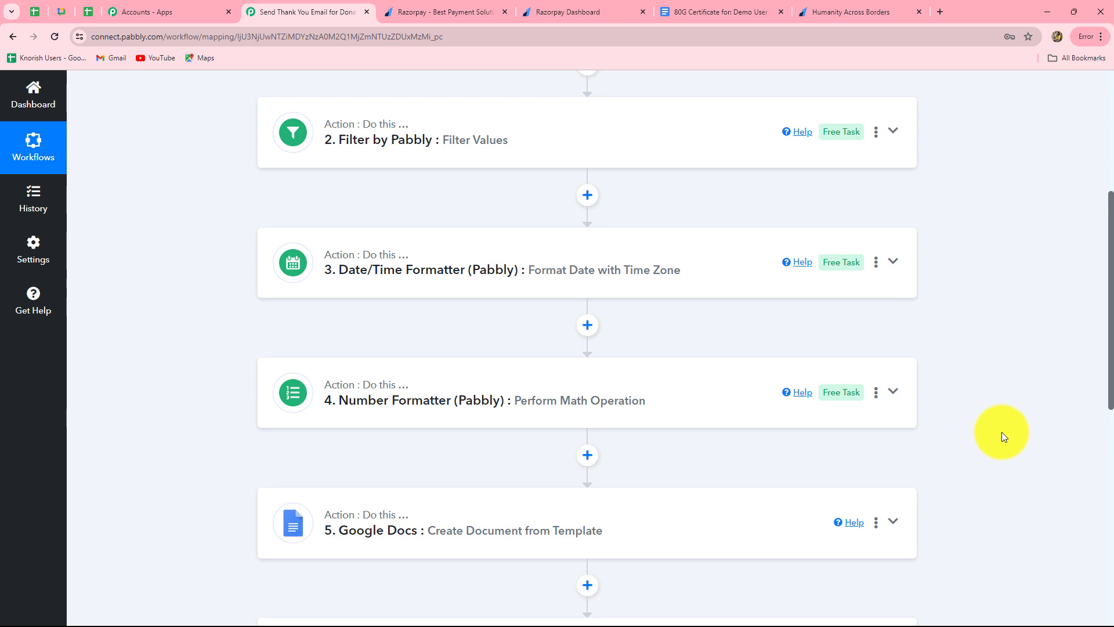
{"action": "scroll", "coordinate": [486, 514], "scroll_direction": "down", "scroll_amount": 5}
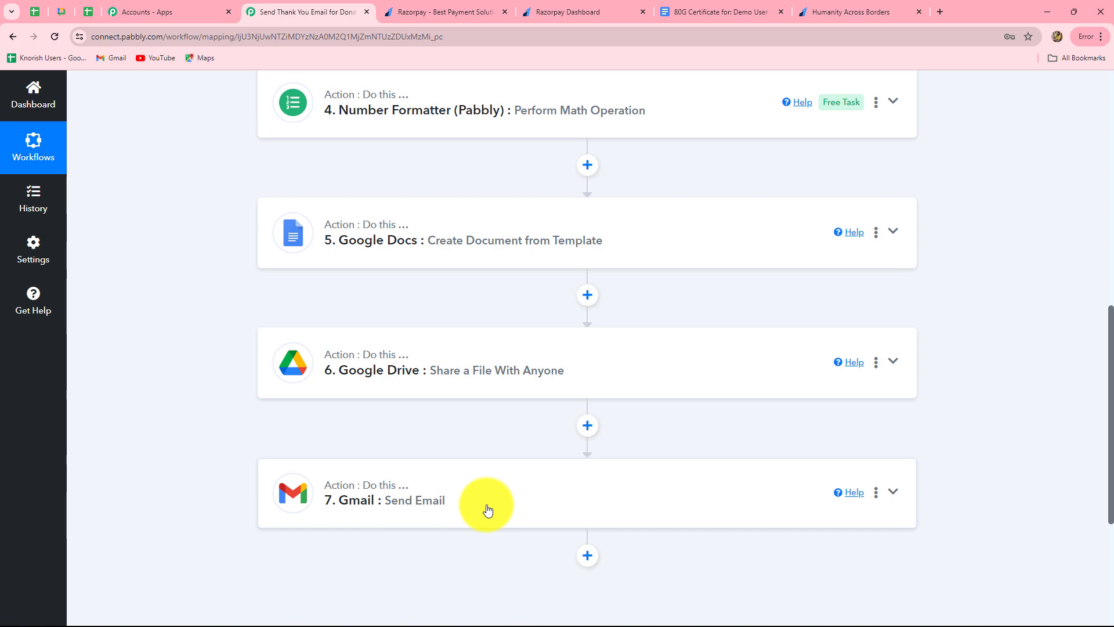
{"action": "scroll", "coordinate": [487, 509], "scroll_direction": "up", "scroll_amount": 10}
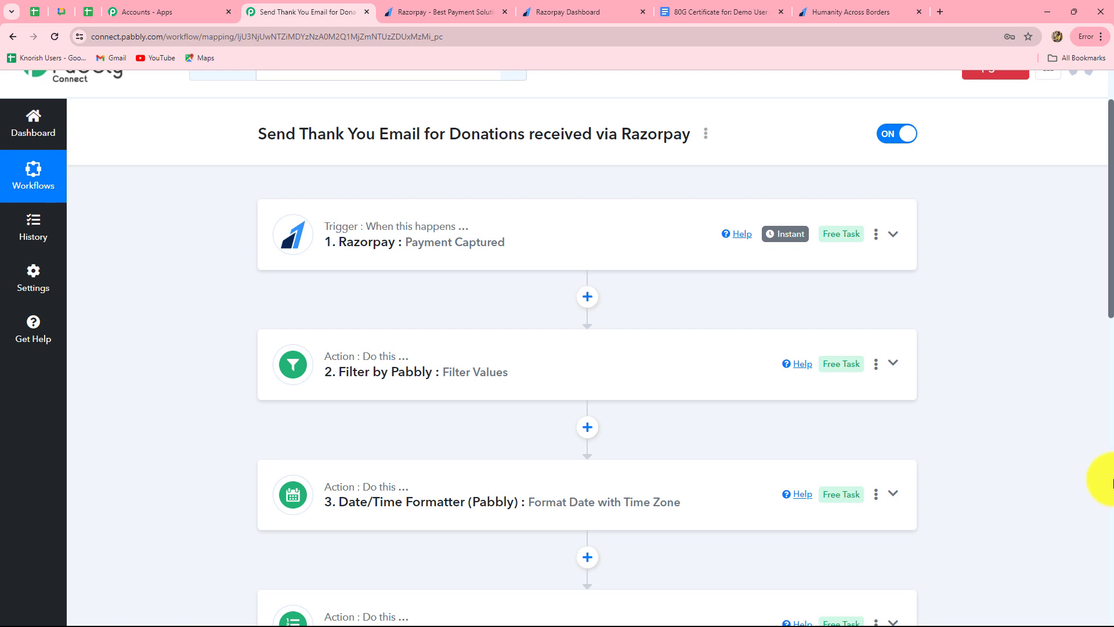
{"action": "scroll", "coordinate": [1105, 481], "scroll_direction": "down", "scroll_amount": 5}
{"action": "scroll", "coordinate": [1107, 483], "scroll_direction": "down", "scroll_amount": 8}
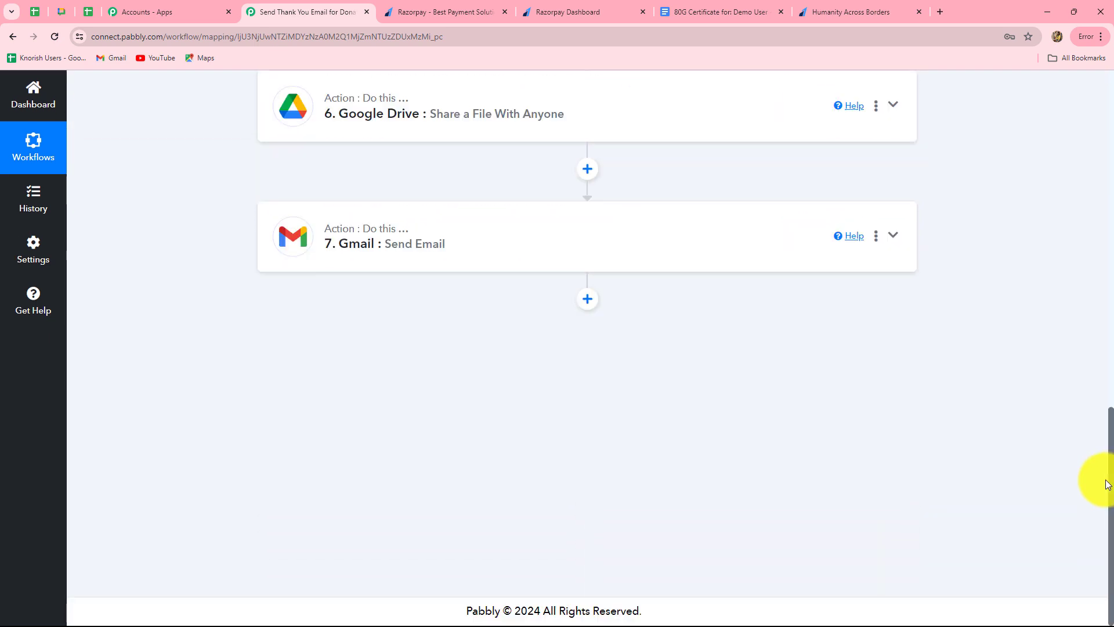